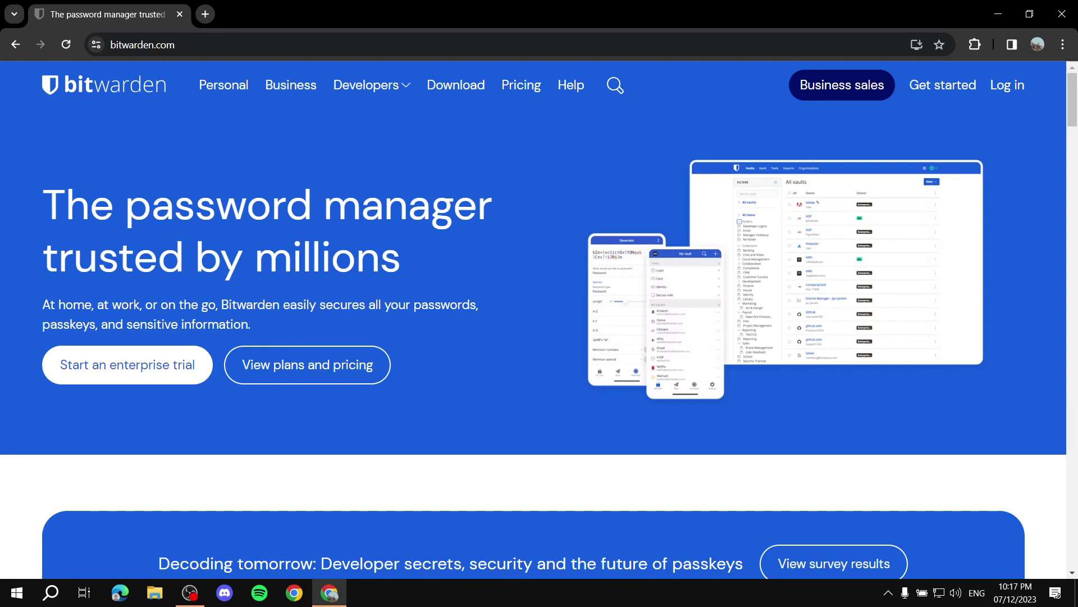
Step: Open Bitwarden's pricing page from the home page navigation bar
scroll(540, 343, "down", 8)
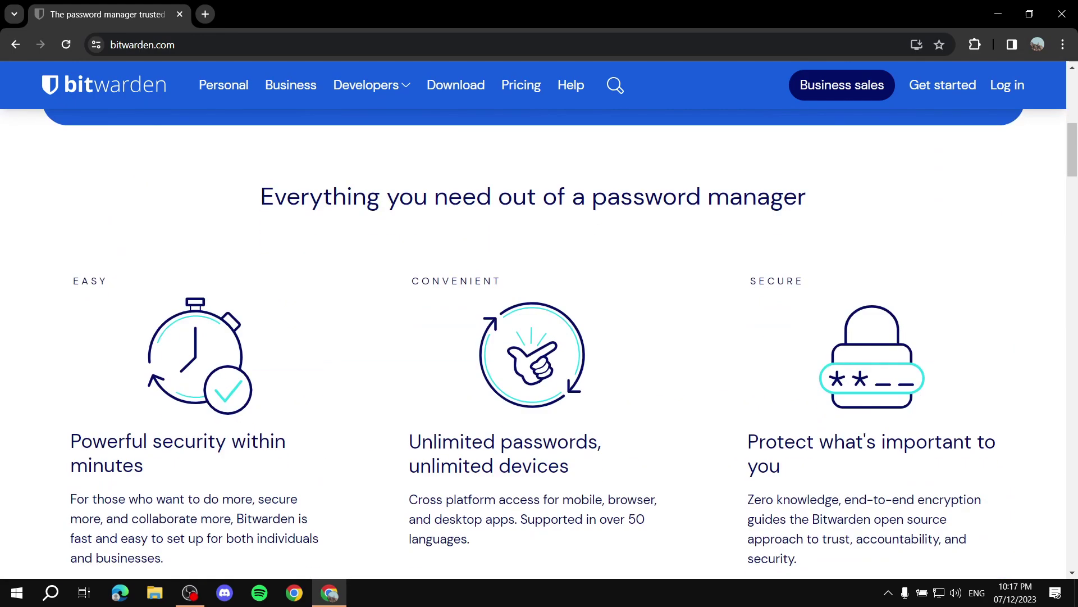
scroll(539, 342, "down", 4)
scroll(539, 343, "up", 1)
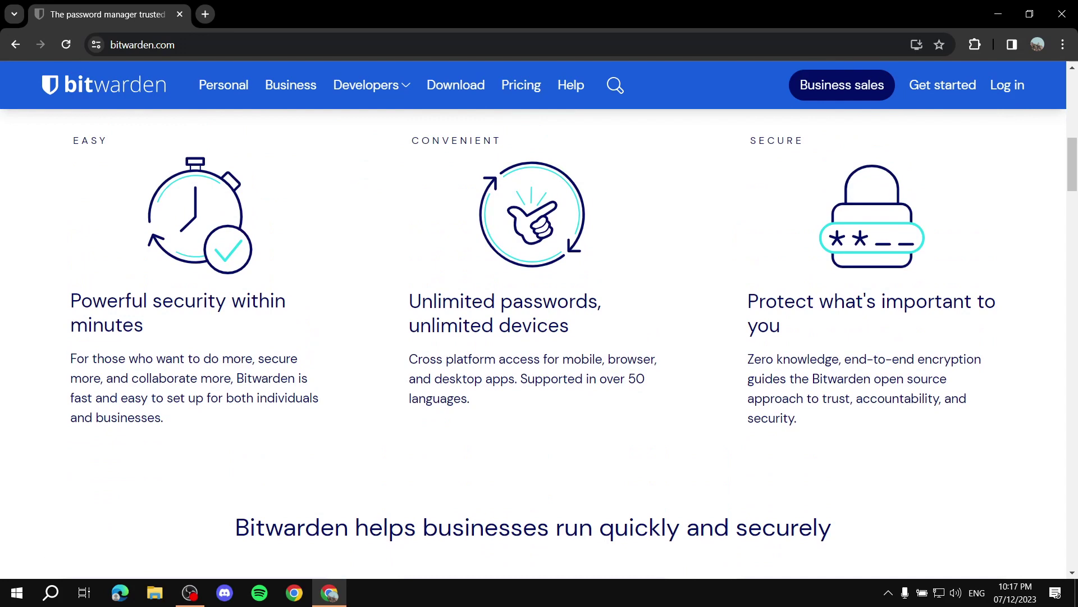
left_click(522, 85)
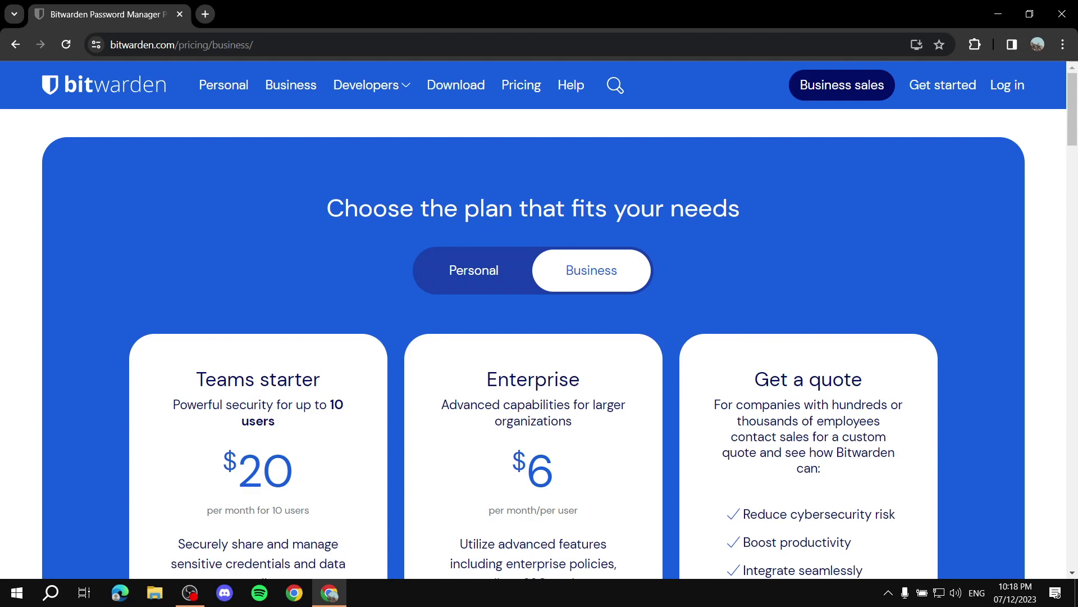
Step: Highlight the $20 Teams starter price, then switch to the Personal plans
scroll(533, 337, "down", 2)
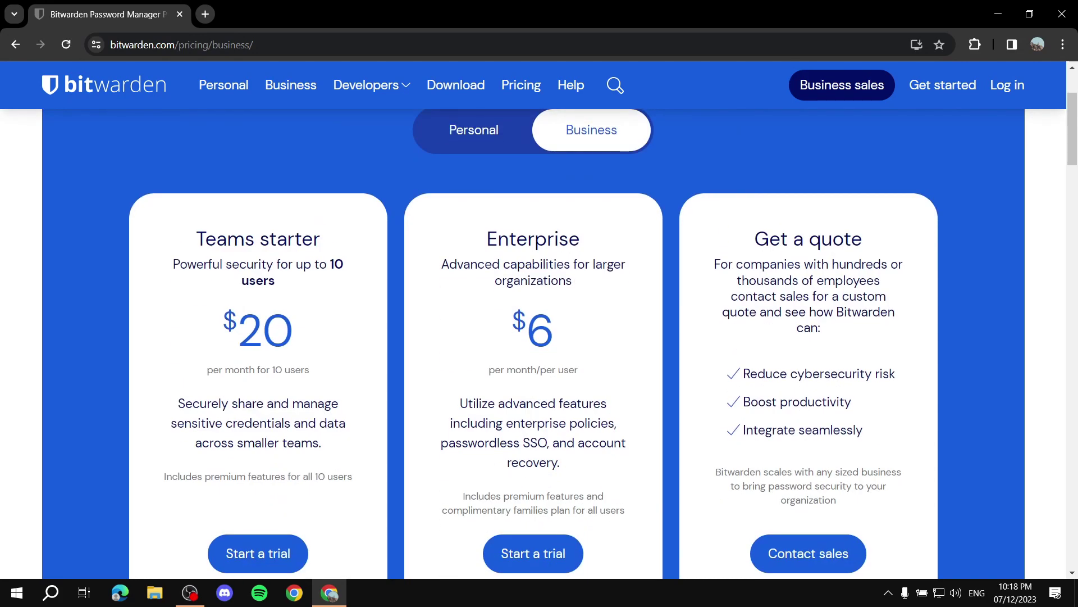
double_click(265, 330)
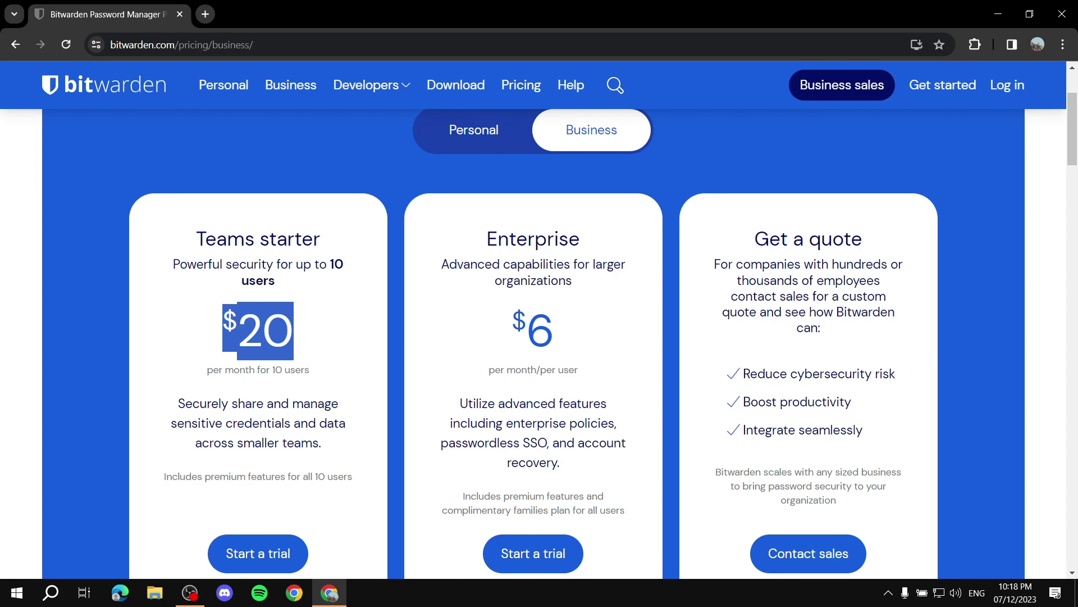
left_click(265, 330)
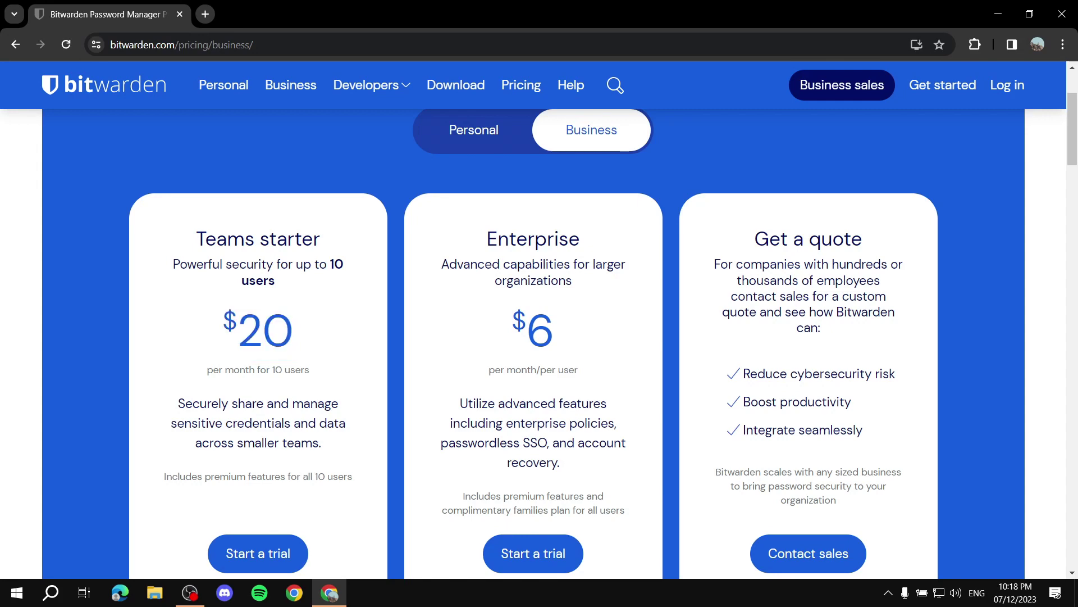
left_click(473, 130)
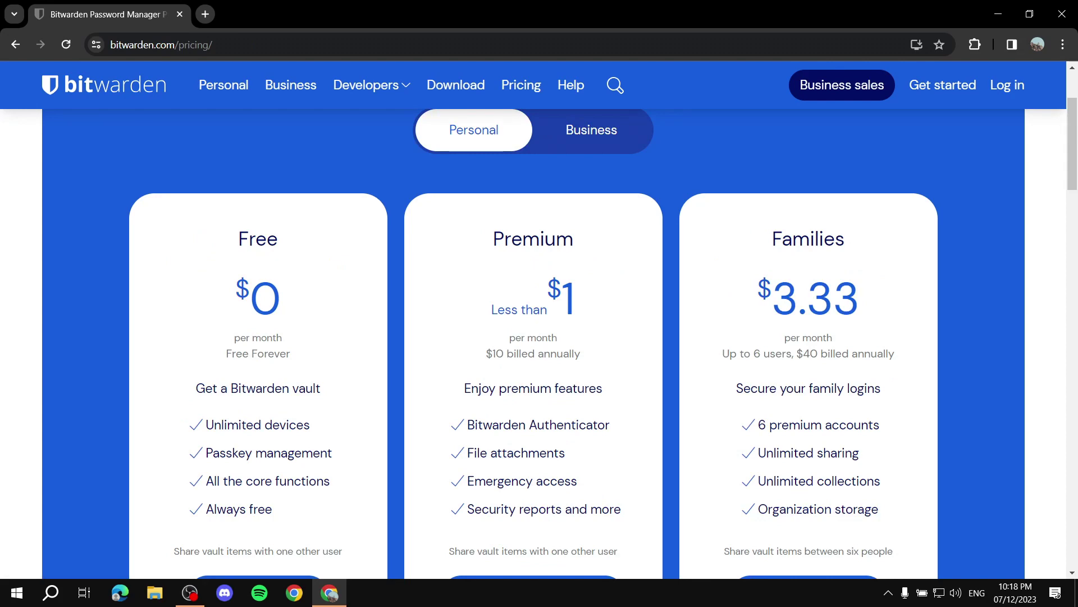
scroll(539, 337, "down", 1)
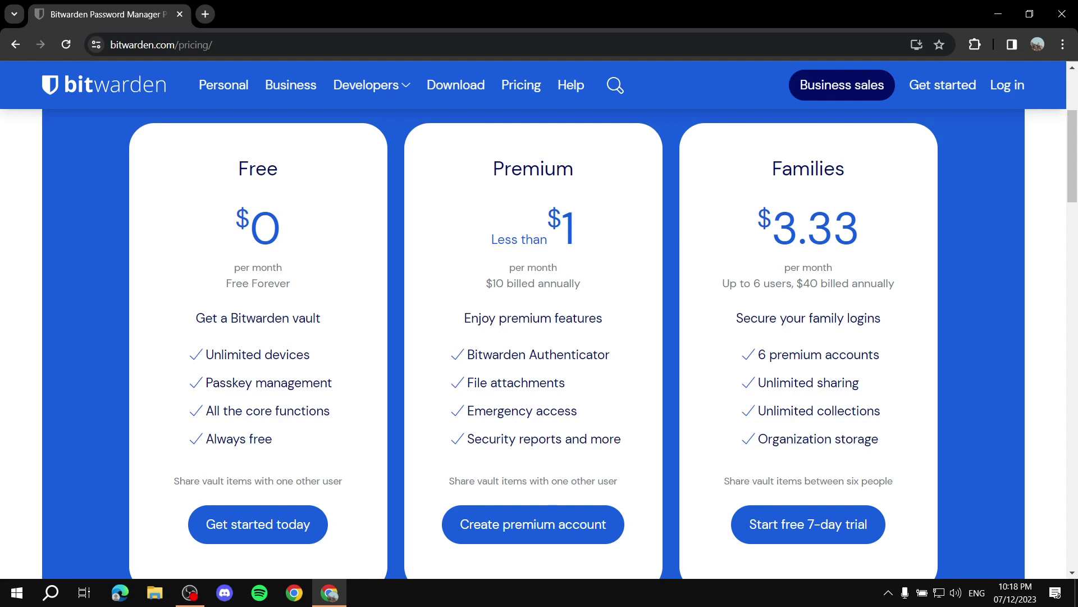
double_click(257, 169)
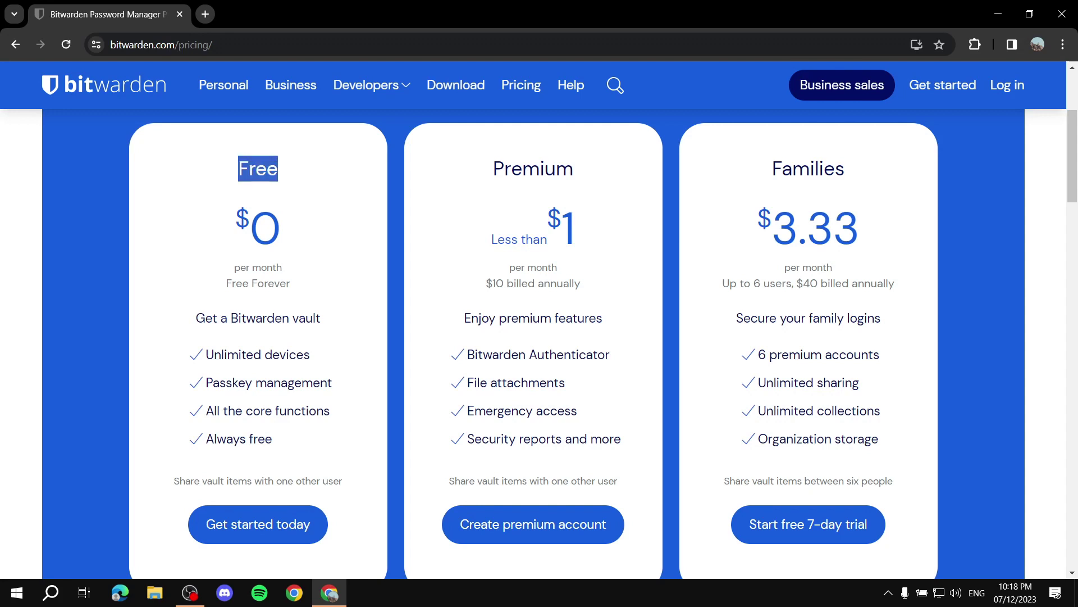
left_click_drag(205, 355, 310, 355)
left_click_drag(206, 382, 332, 382)
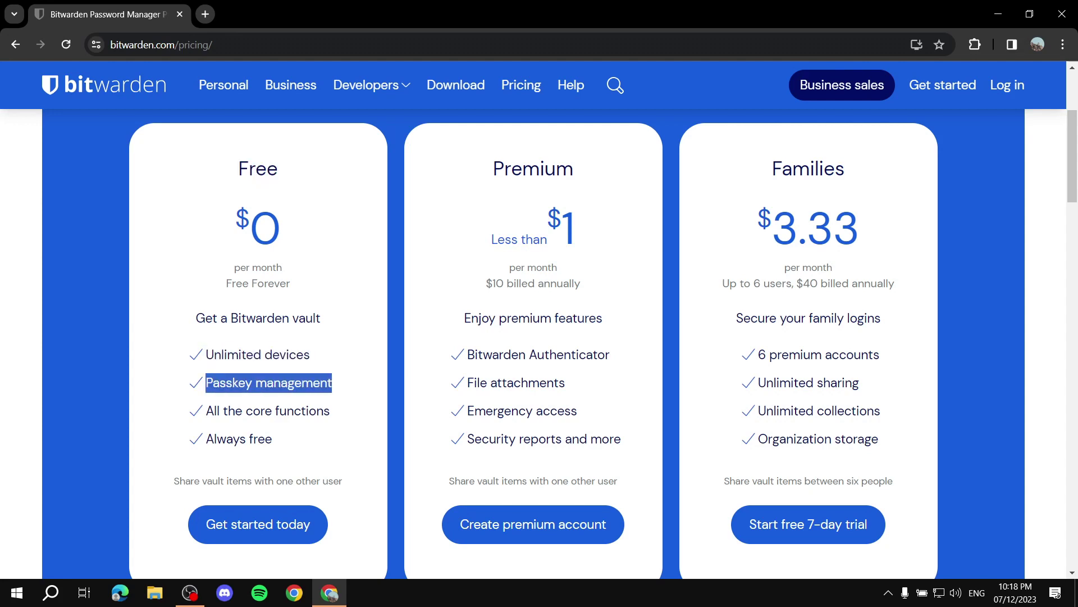
left_click_drag(203, 410, 329, 410)
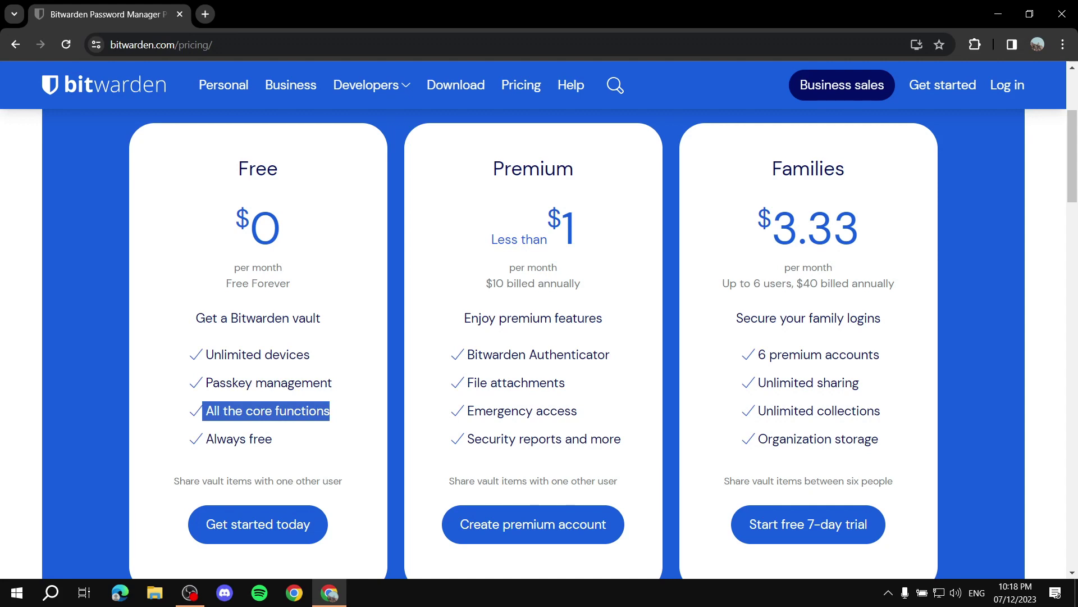
left_click(202, 439)
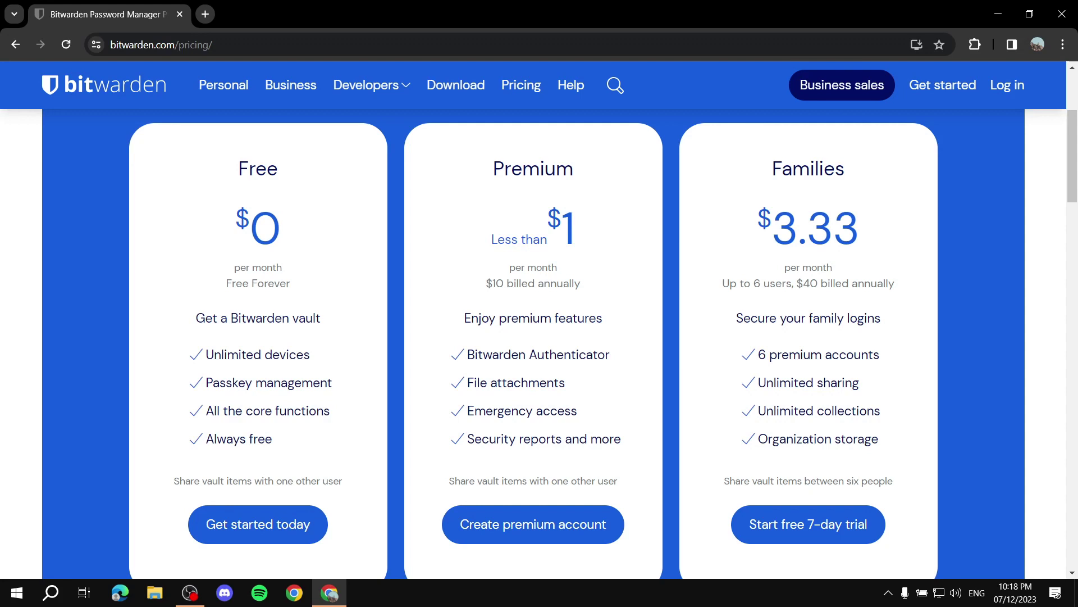
left_click_drag(492, 169, 573, 169)
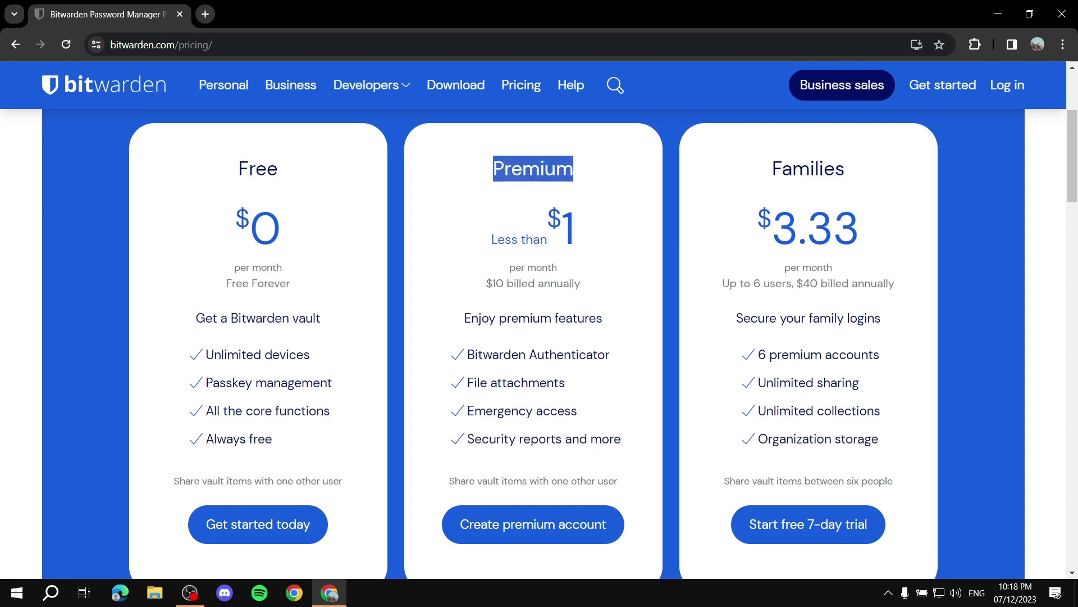
left_click(573, 169)
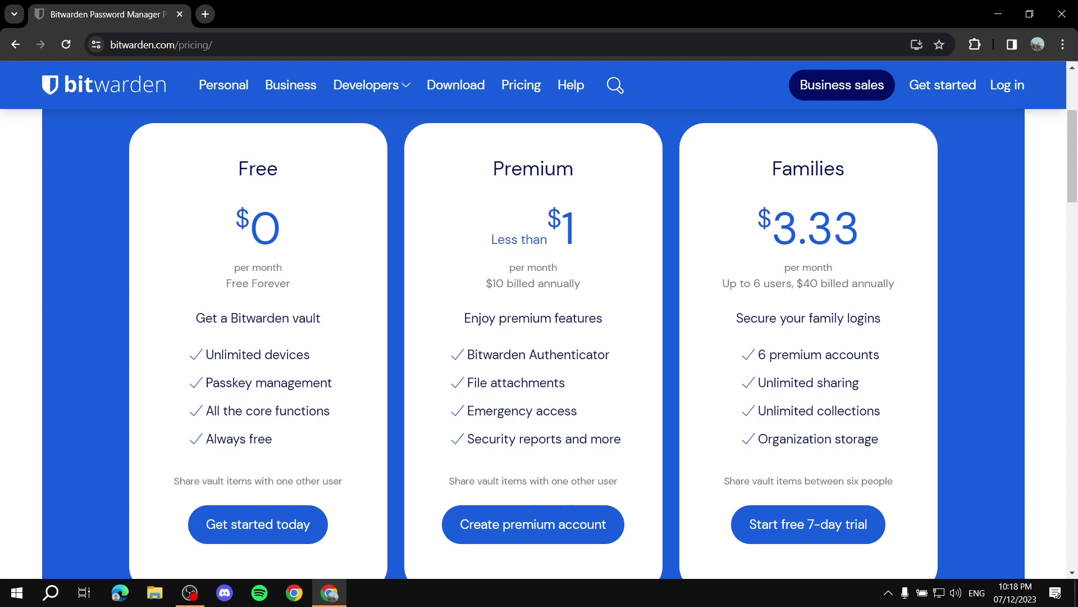
left_click_drag(238, 168, 278, 168)
left_click(278, 169)
scroll(539, 337, "down", 2)
scroll(539, 337, "up", 2)
left_click_drag(467, 411, 577, 411)
left_click_drag(466, 382, 565, 382)
left_click(565, 382)
left_click_drag(466, 354, 610, 355)
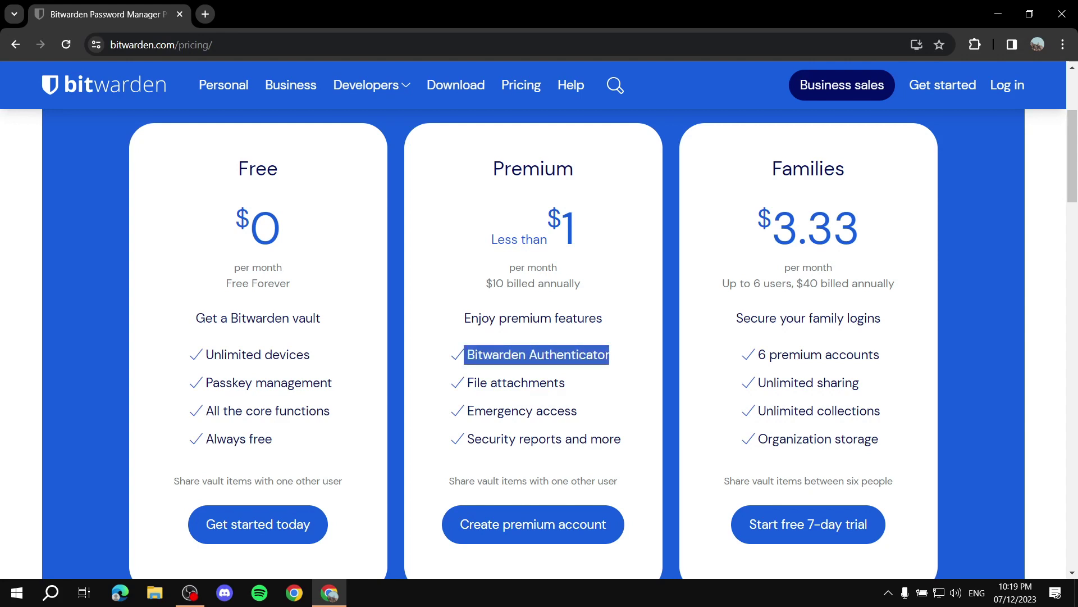
left_click(610, 354)
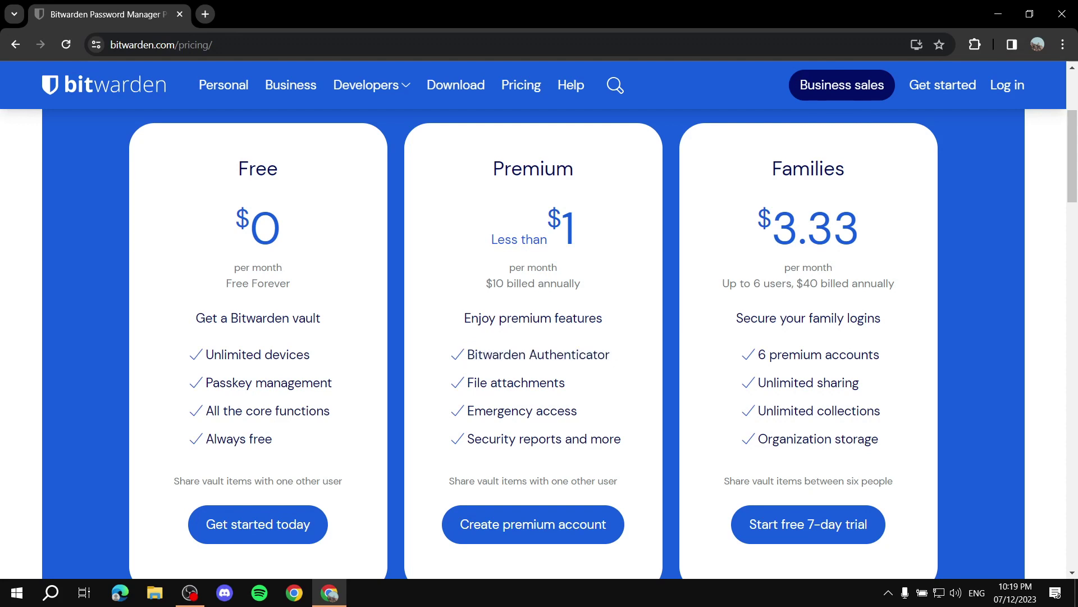
left_click_drag(487, 283, 581, 283)
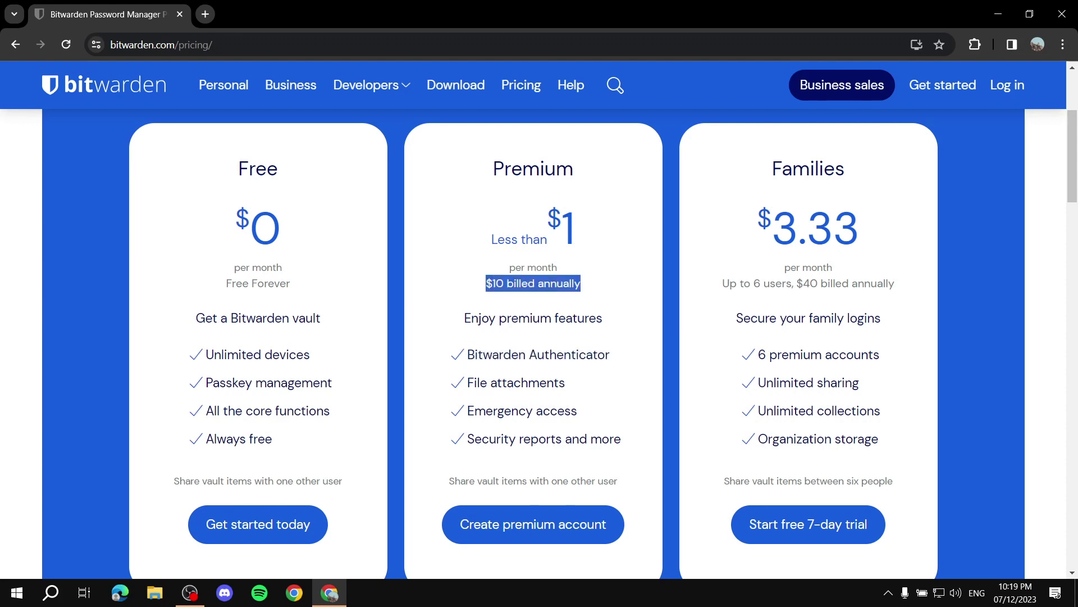
left_click_drag(491, 241, 575, 247)
left_click(575, 247)
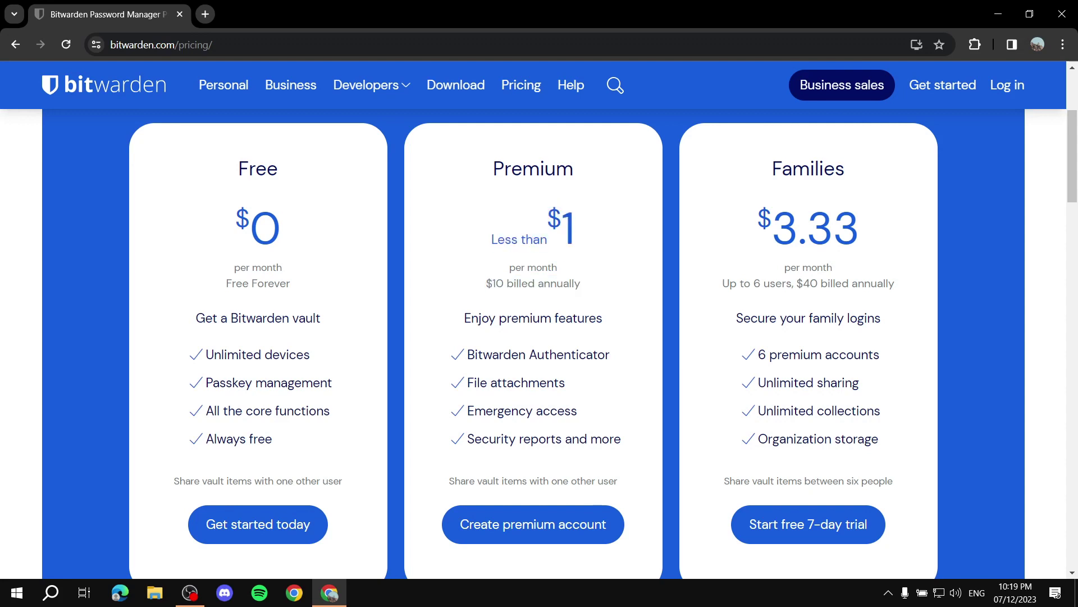
left_click_drag(486, 283, 580, 283)
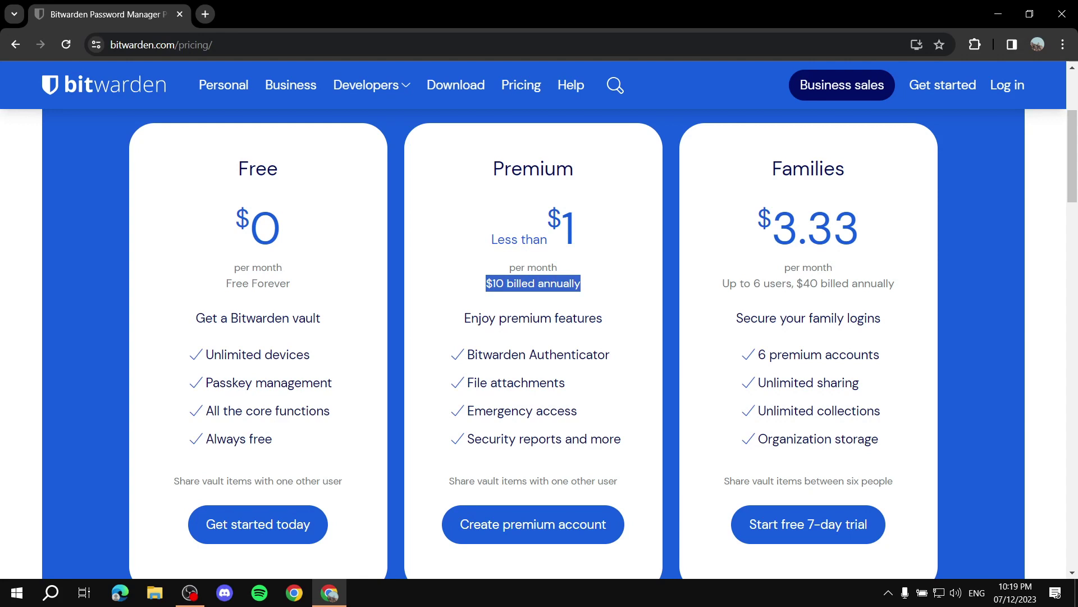
left_click(580, 283)
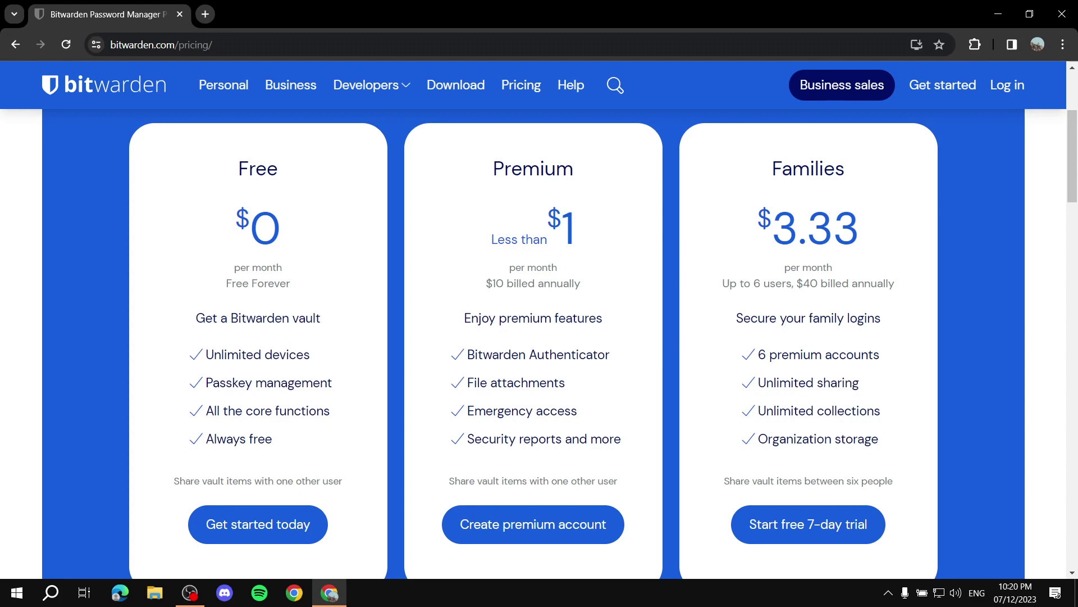
scroll(534, 337, "down", 8)
scroll(533, 337, "down", 1)
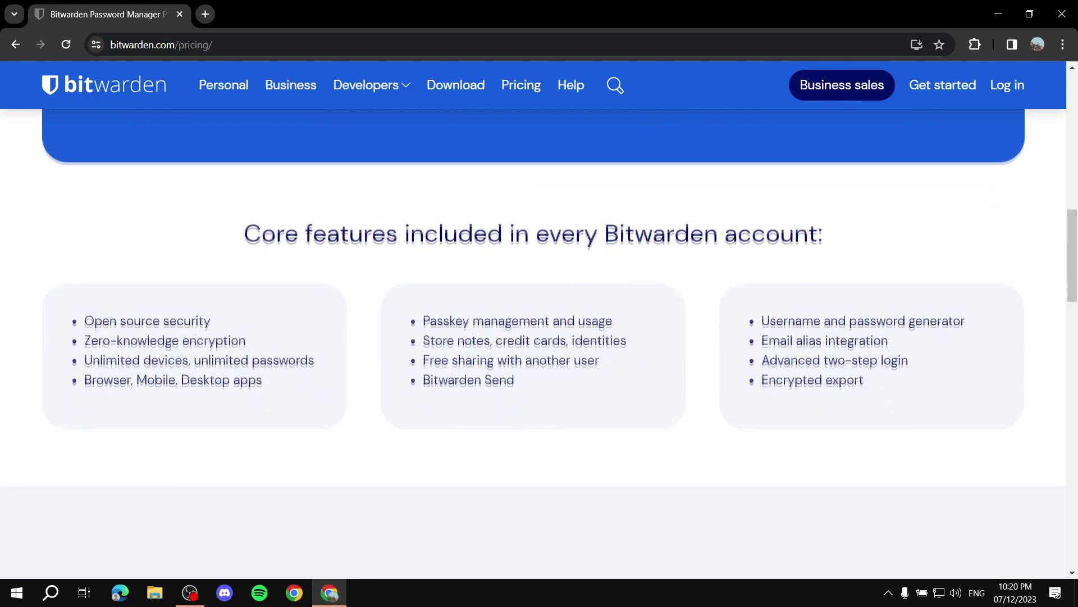
left_click_drag(84, 320, 210, 320)
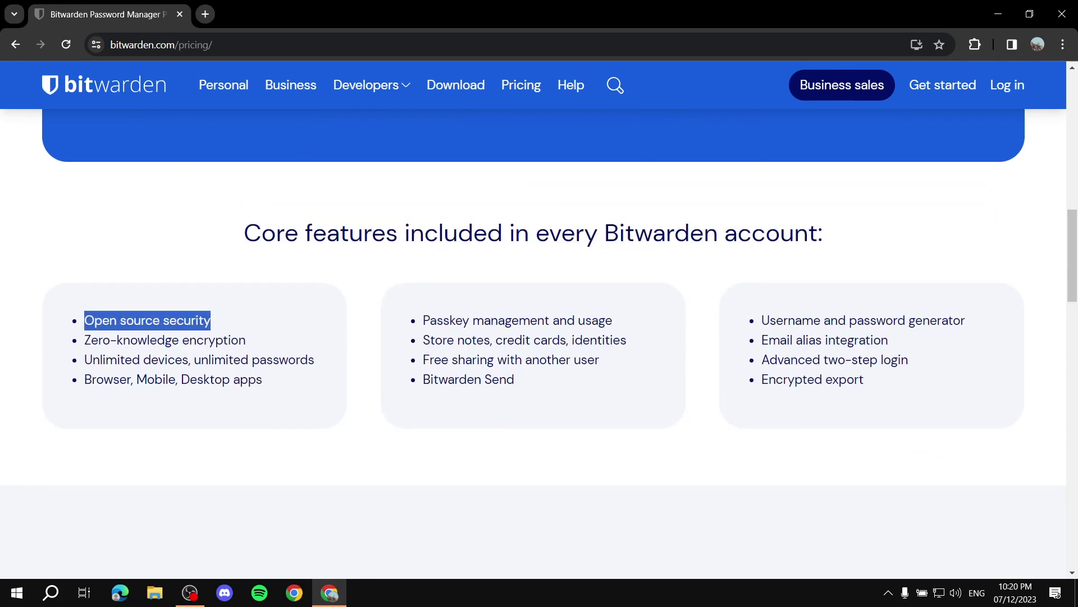
left_click_drag(84, 340, 154, 340)
left_click(165, 339)
left_click_drag(84, 360, 313, 360)
left_click(314, 360)
left_click_drag(84, 359, 308, 360)
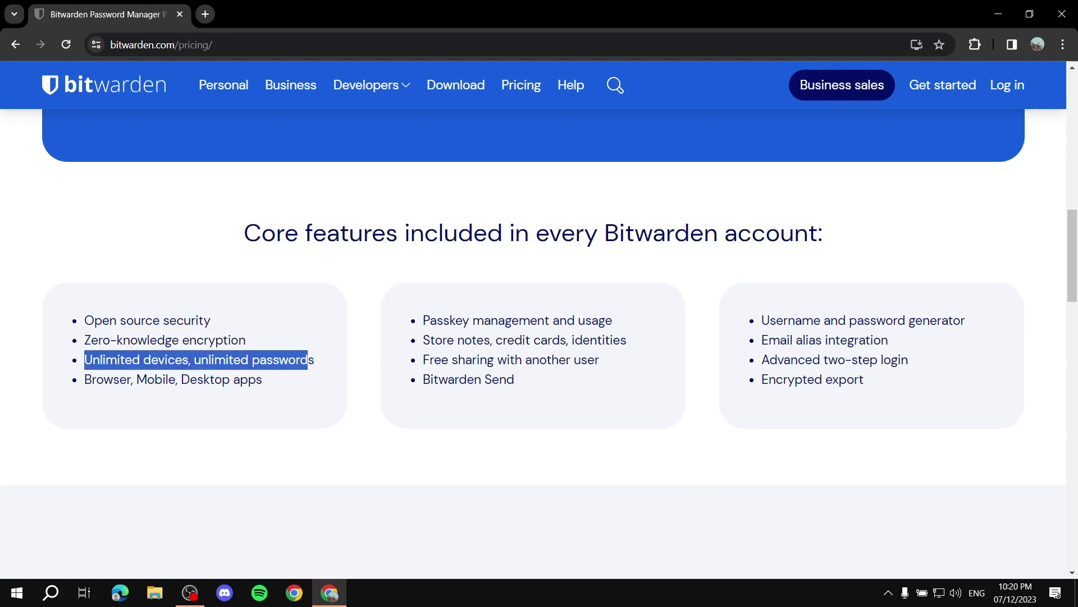
left_click_drag(84, 379, 262, 379)
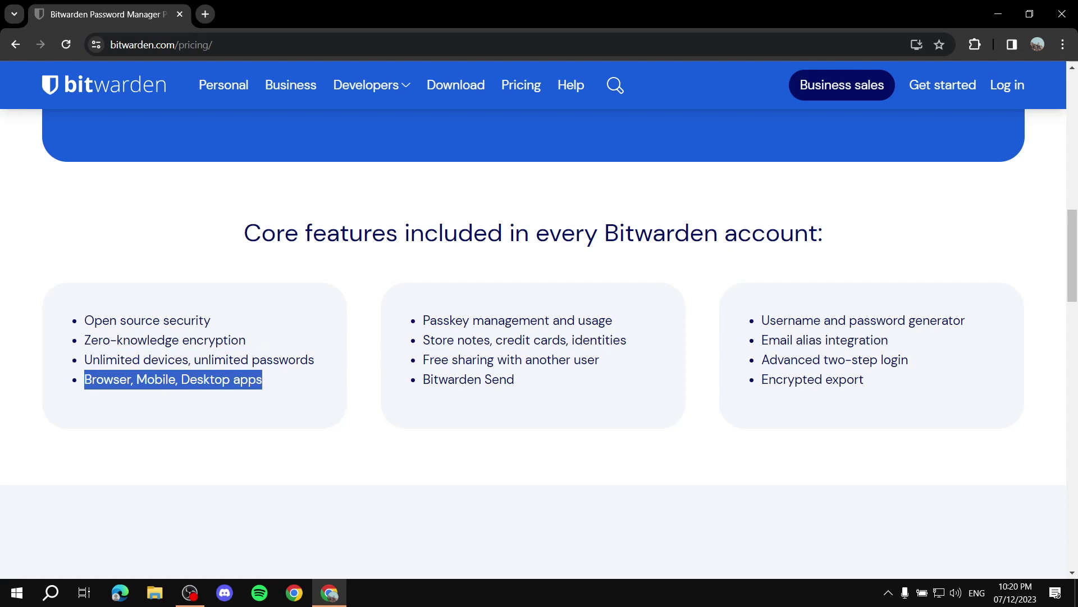
scroll(533, 337, "up", 15)
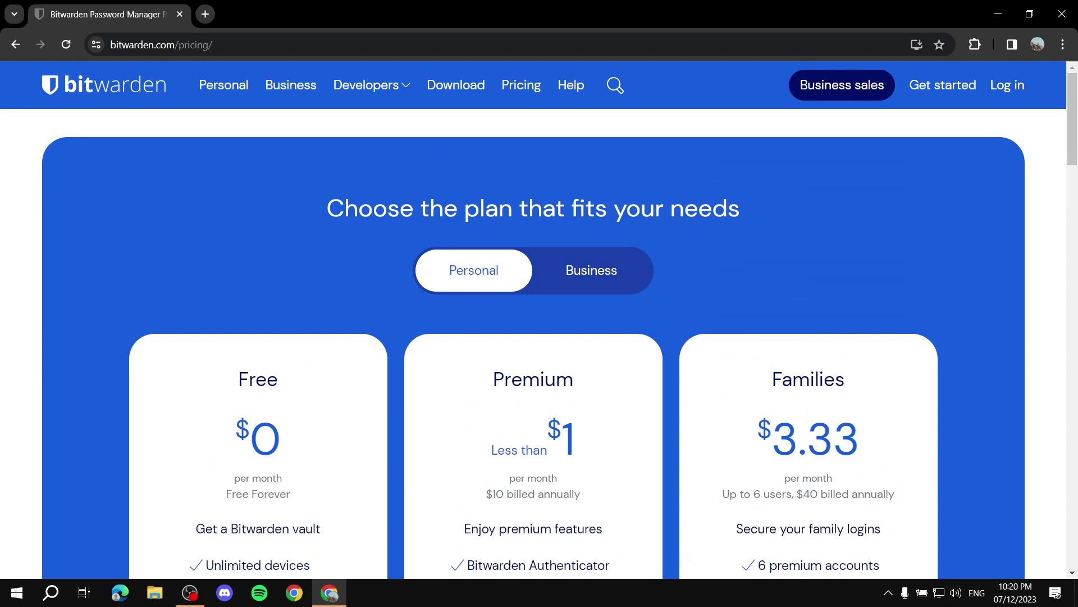
left_click(455, 84)
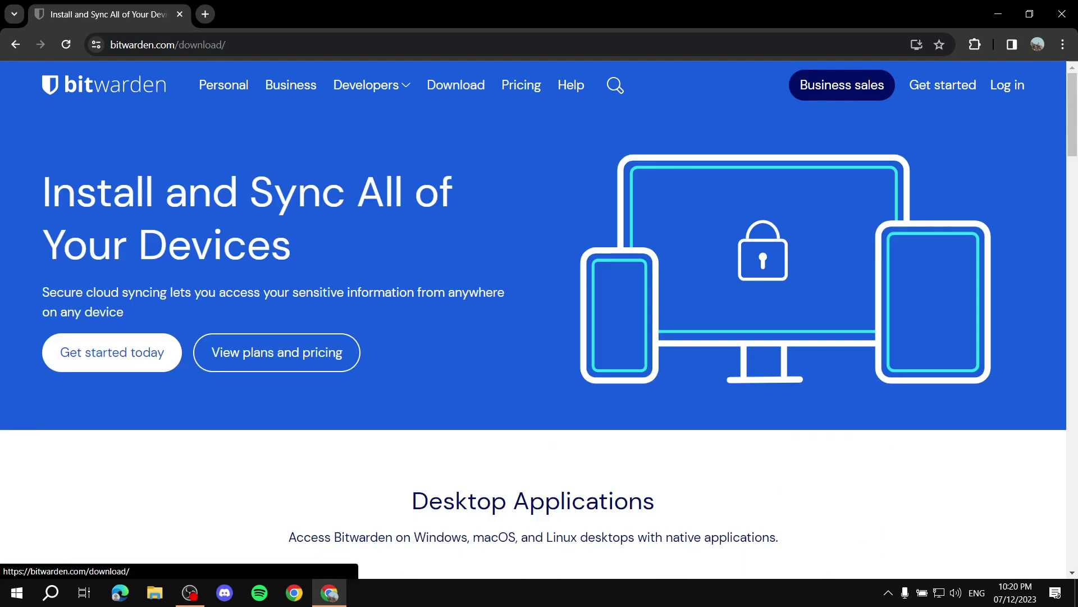
scroll(533, 337, "down", 5)
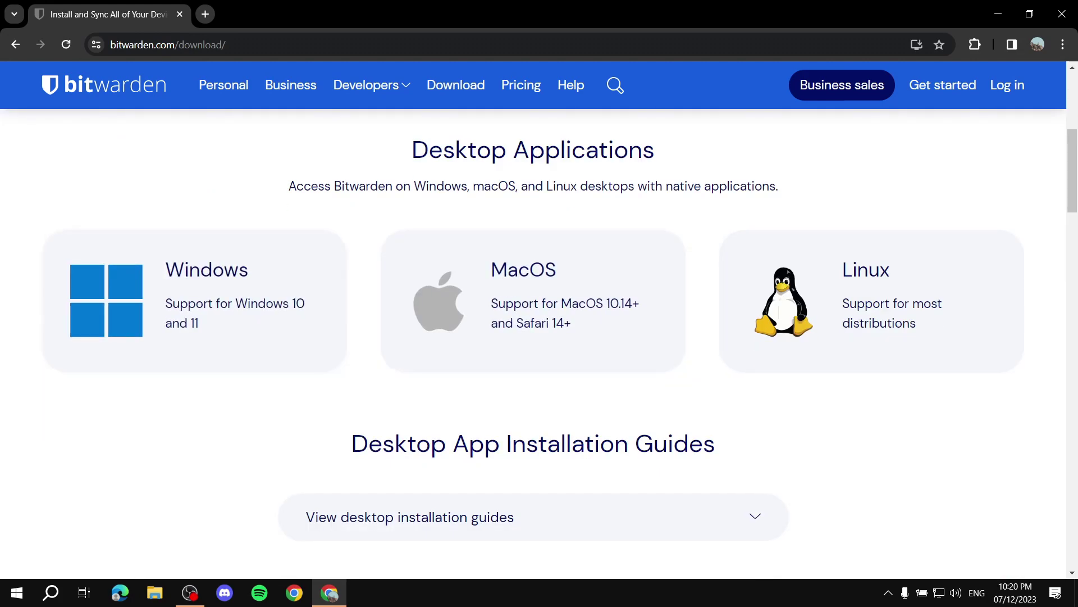
scroll(534, 337, "down", 8)
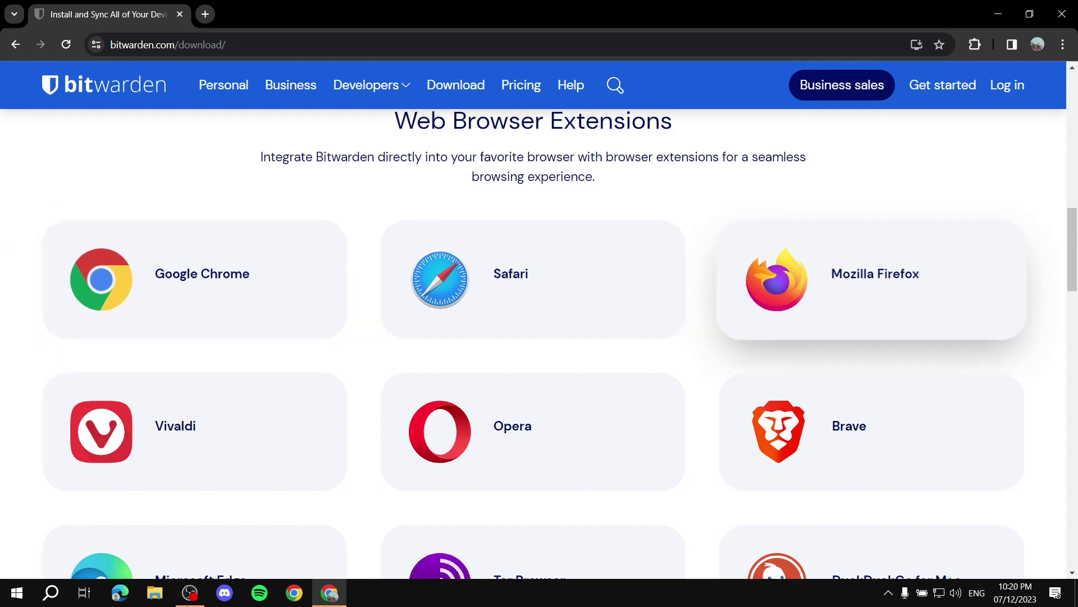
scroll(871, 270, "down", 5)
scroll(533, 292, "up", 3)
scroll(534, 343, "up", 3)
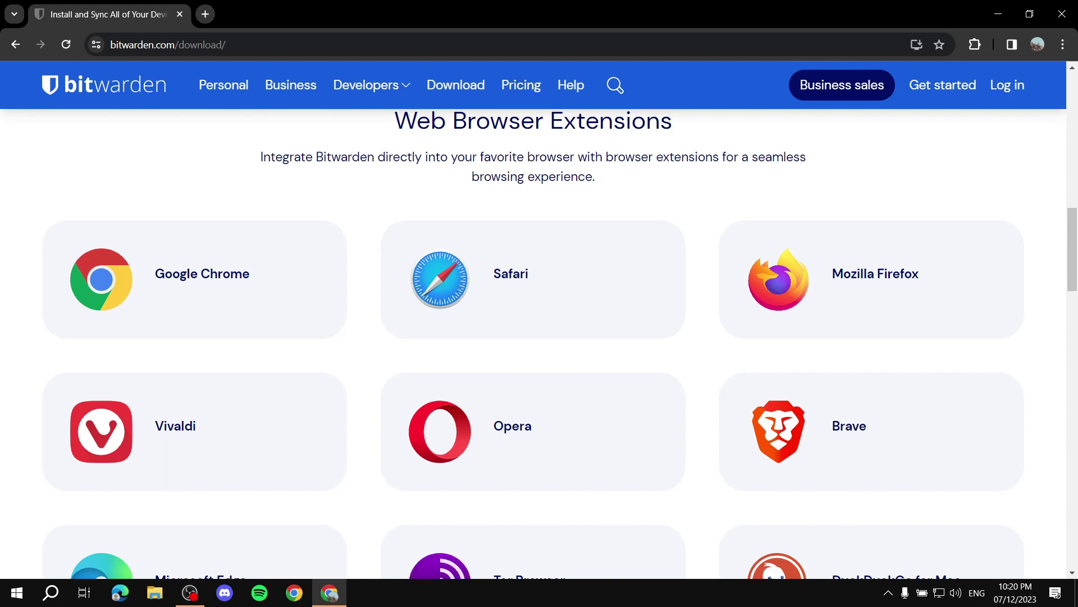
scroll(534, 342, "up", 12)
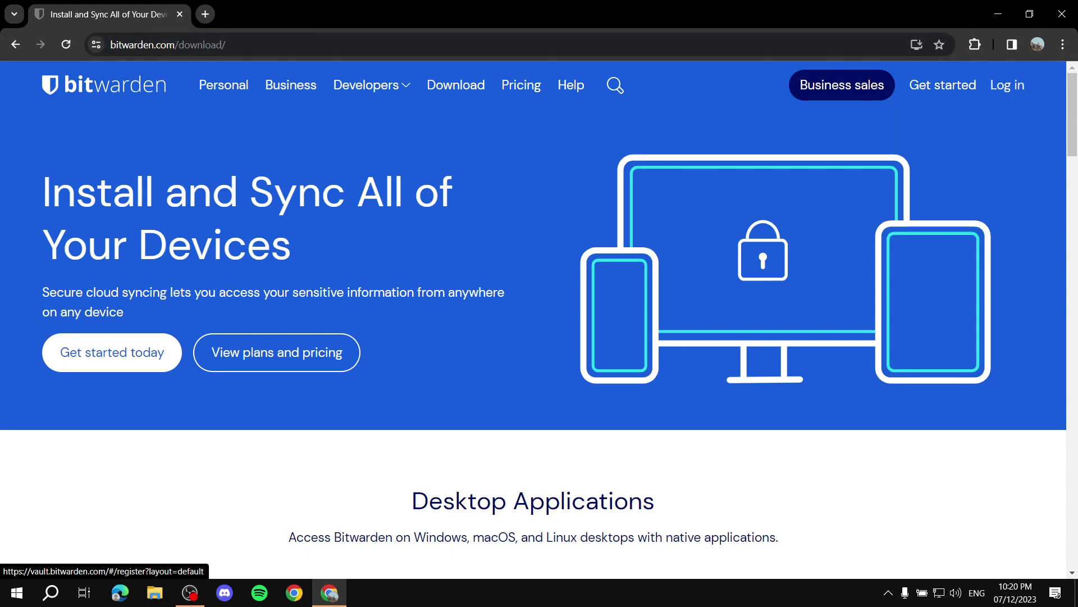
Step: Open the Create account form in a new tab via Get started
left_click(943, 84)
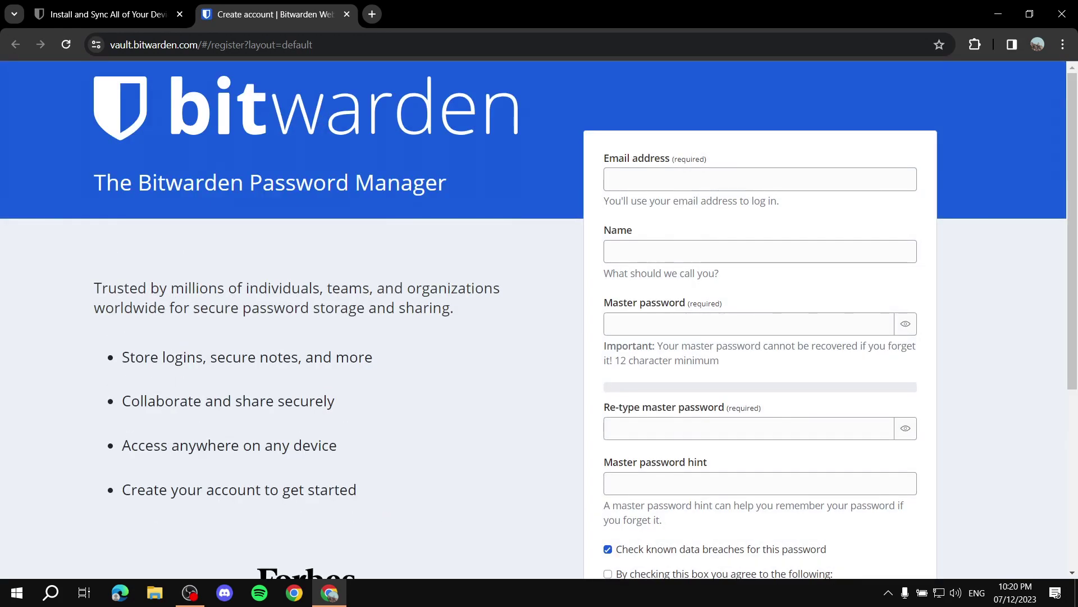
scroll(539, 320, "down", 1)
scroll(539, 320, "up", 1)
Step: Fill in the account e-mail address and the name 'Tutorial'
left_click(612, 179)
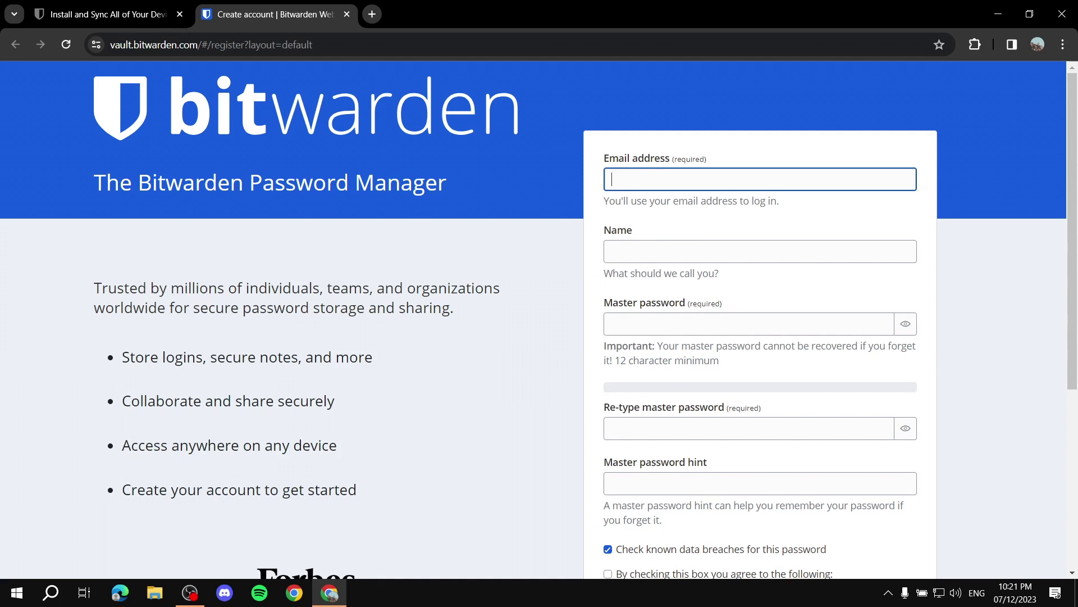
key("Tab")
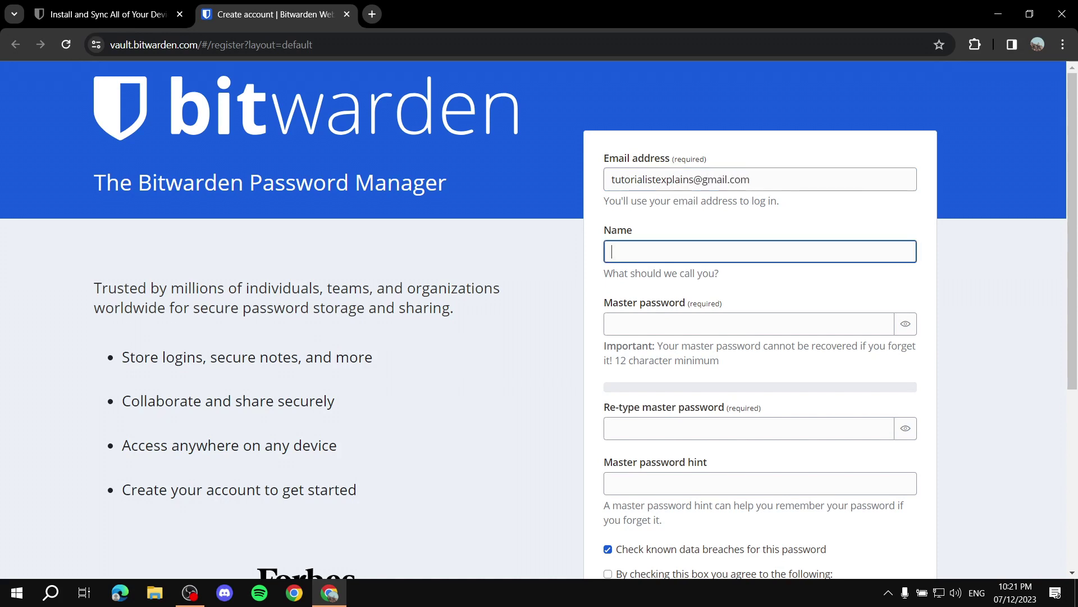
type("Tutorial")
key("Tab")
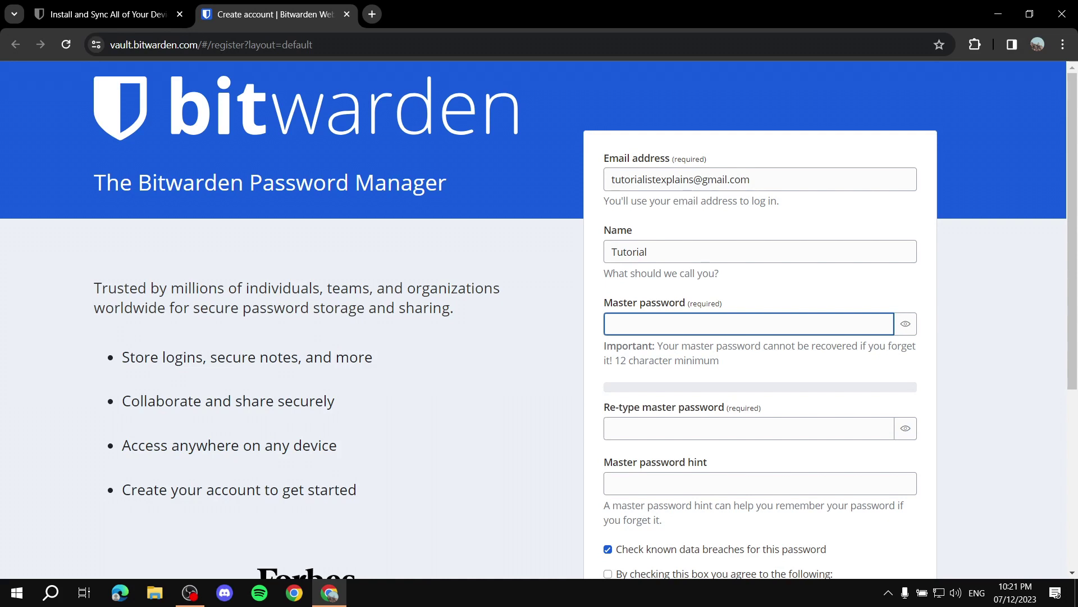
Step: Replace the too-short master password with Chrome's suggested strong password in both fields
type("••")
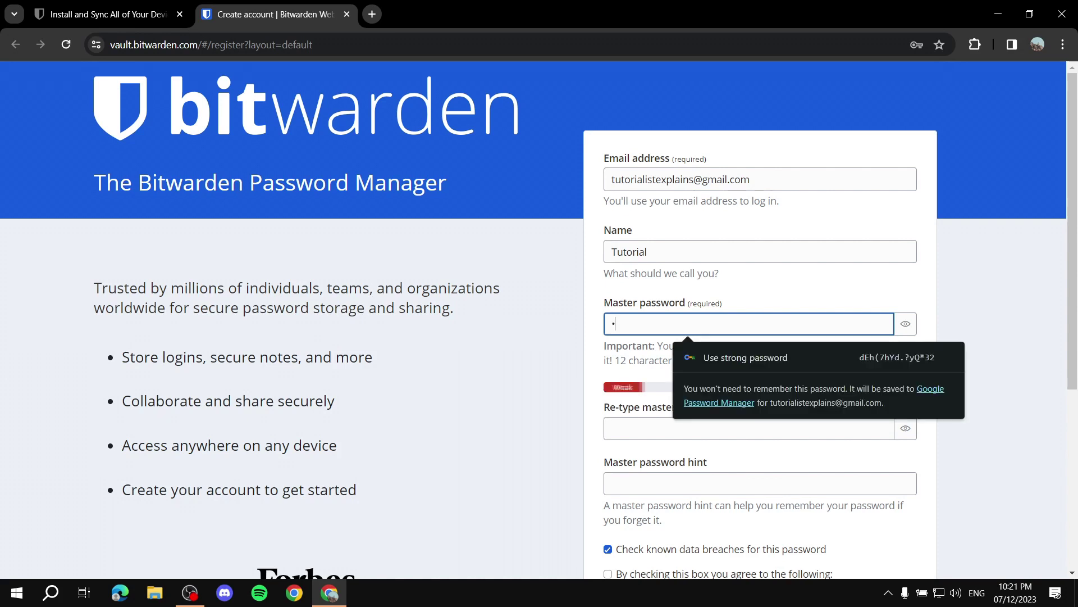
type("•••••••")
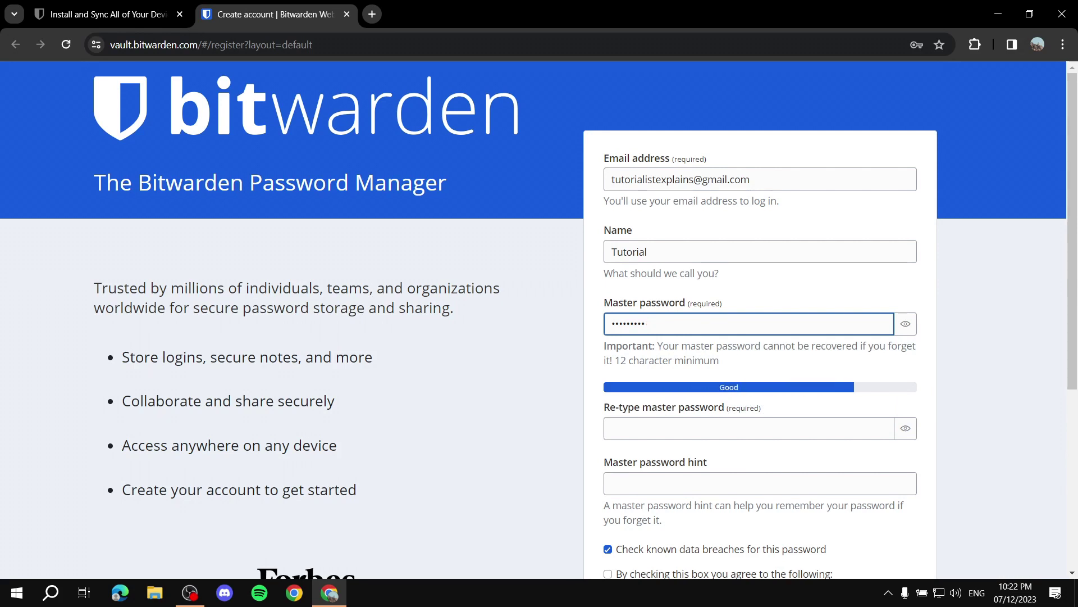
left_click(747, 428)
left_click(747, 323)
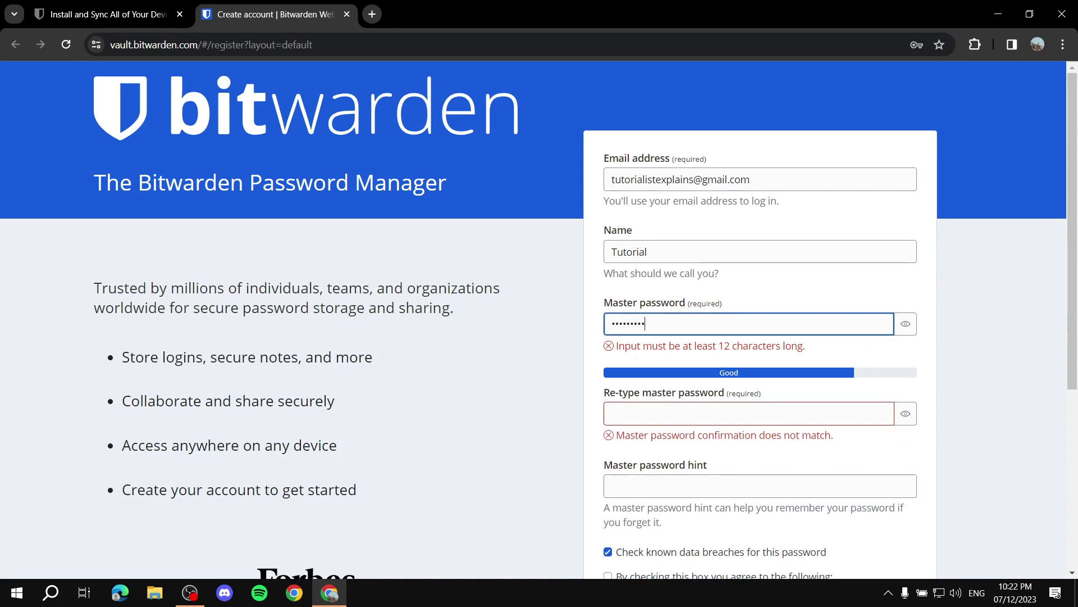
key("ctrl+a")
key("BackSpace")
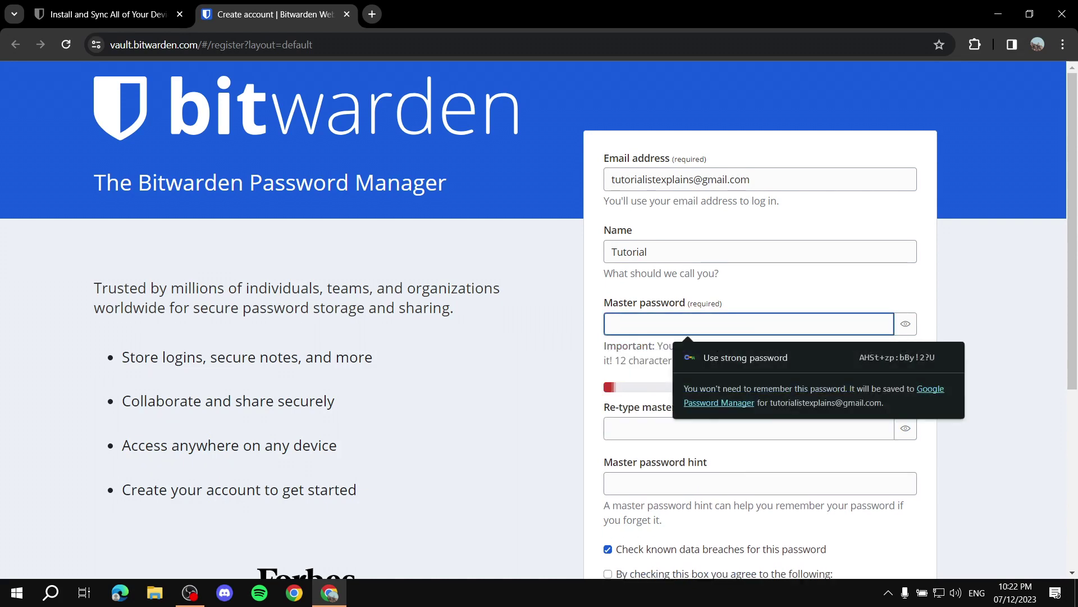
key("Down")
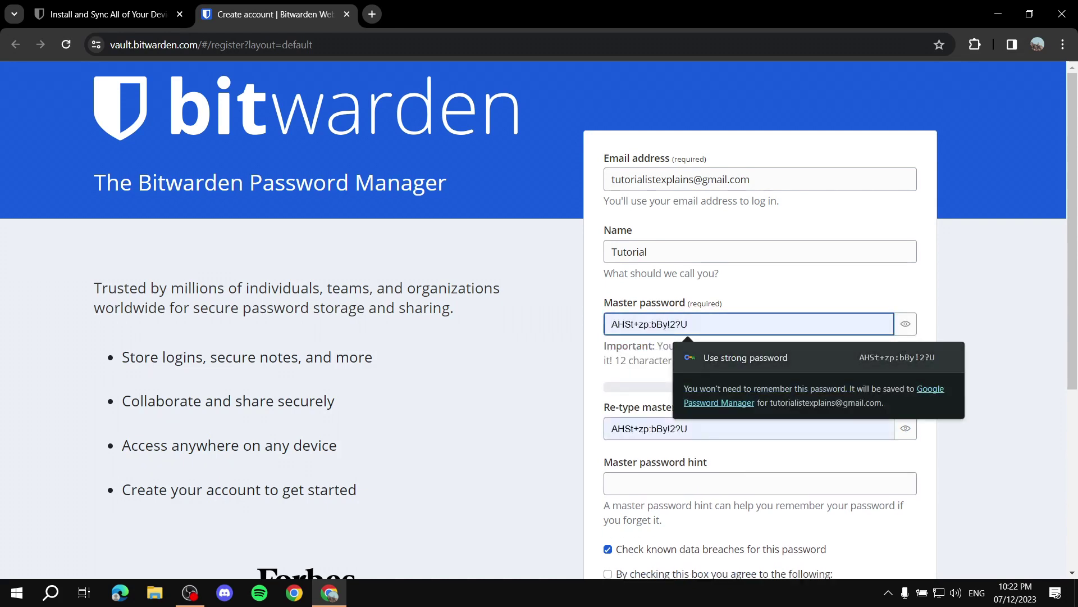
key("Tab")
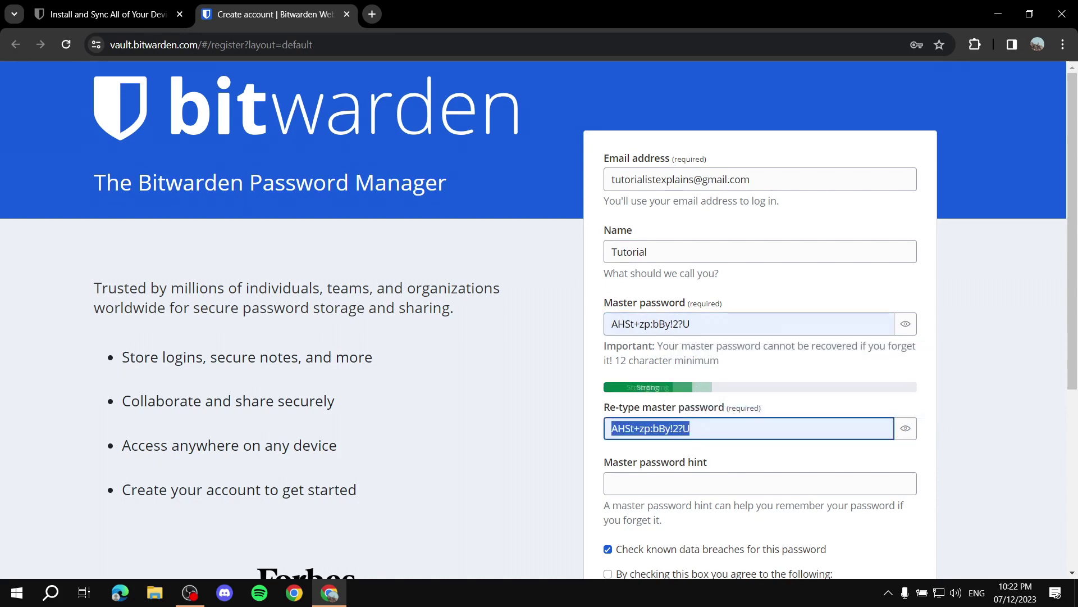
key("shift+Tab")
key("Tab")
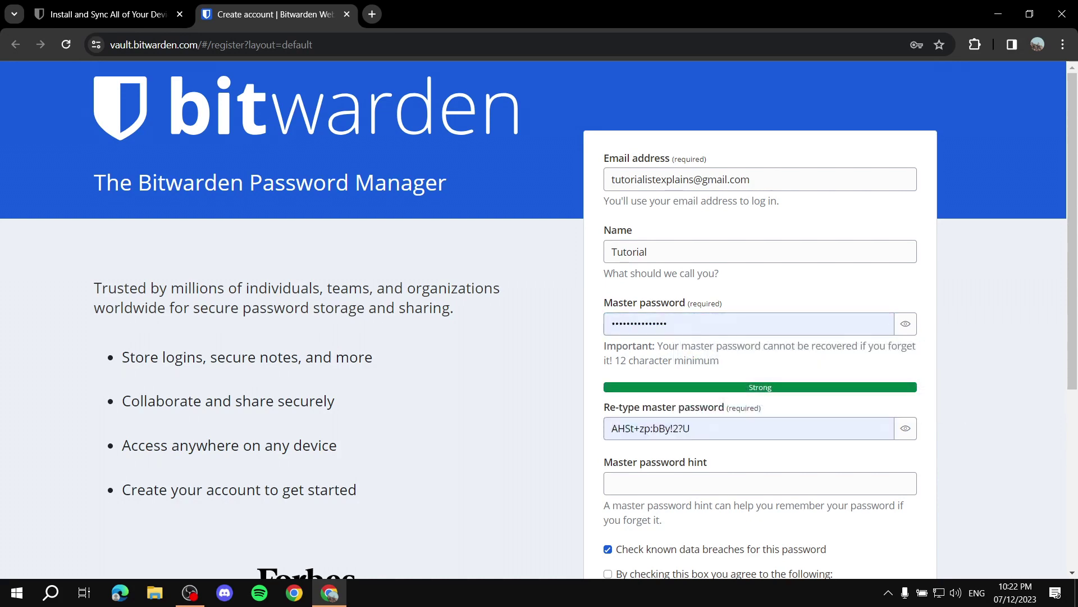
Step: Check the 12-character minimum requirement and the confirmed password entry
scroll(539, 320, "down", 1)
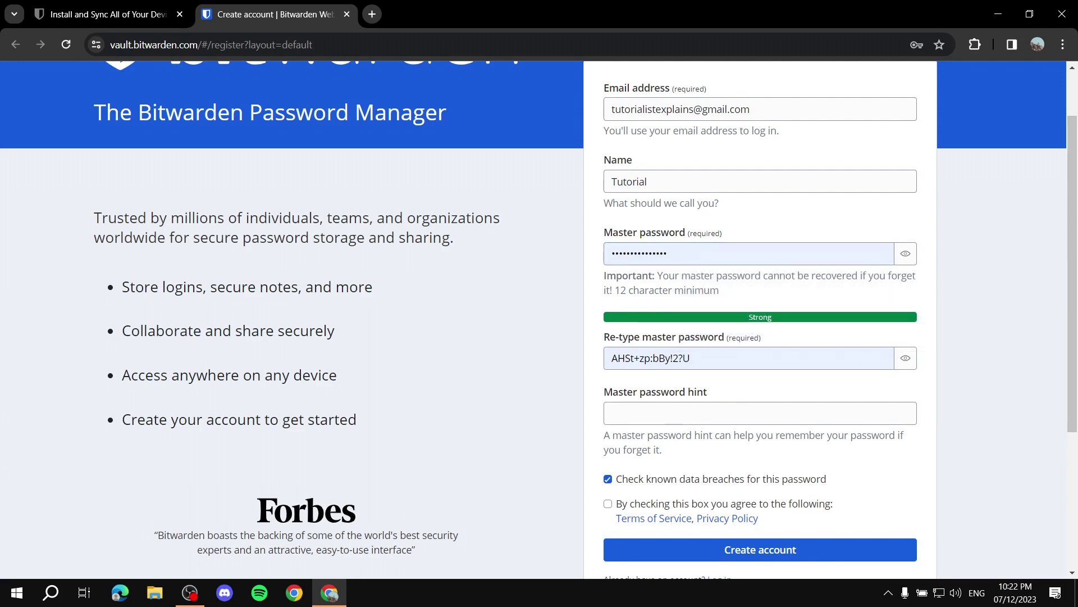
left_click_drag(620, 290, 720, 290)
left_click_drag(611, 357, 689, 358)
left_click_drag(689, 357, 610, 358)
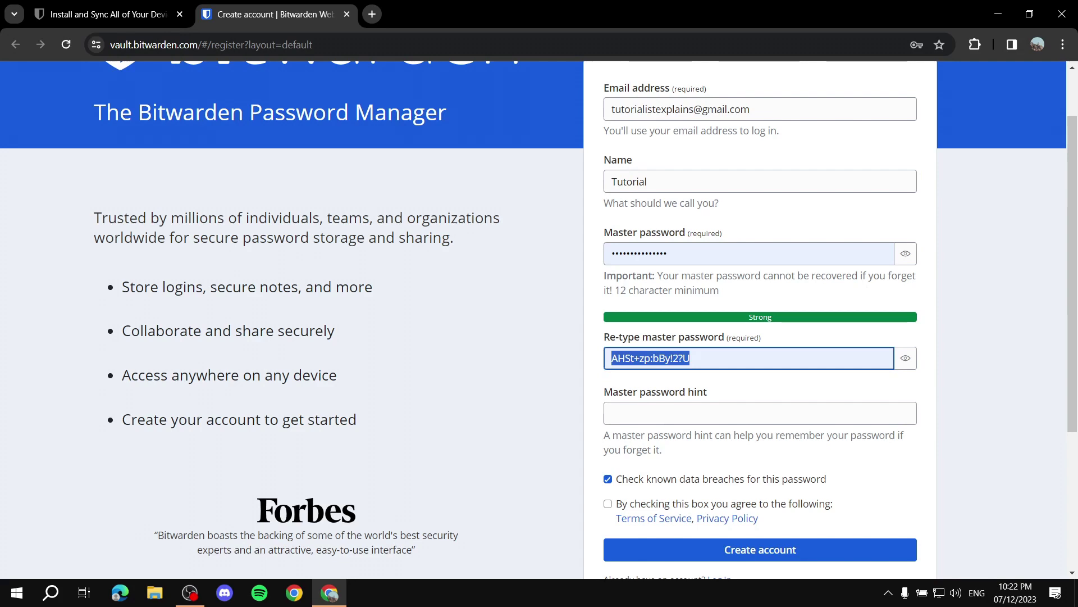
key("Tab")
scroll(539, 320, "down", 3)
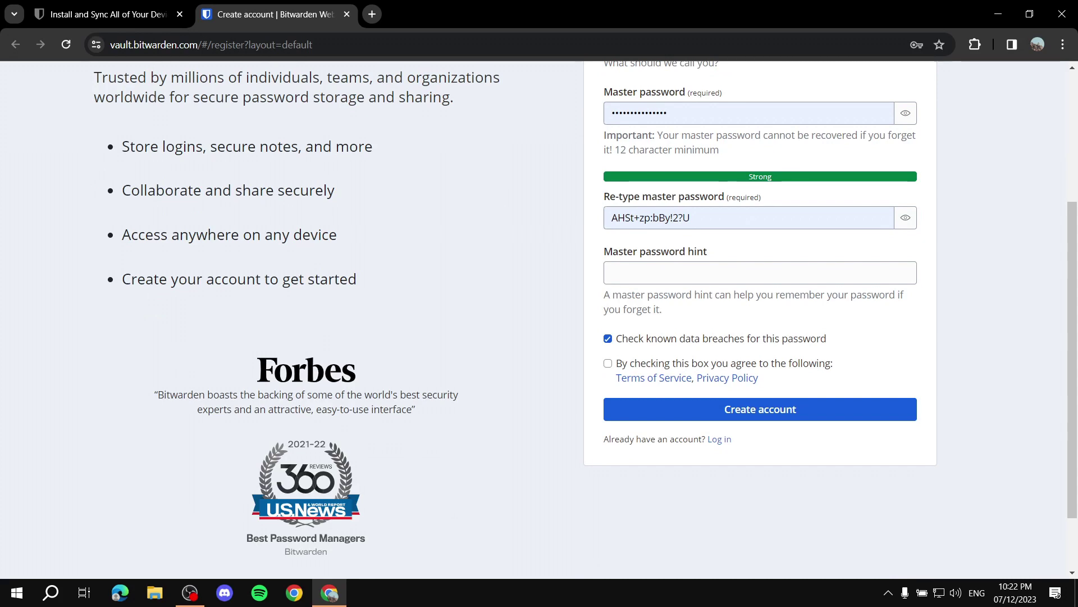
Step: Enter '-' as the password hint, accept the Terms of Service, and submit
left_click(760, 272)
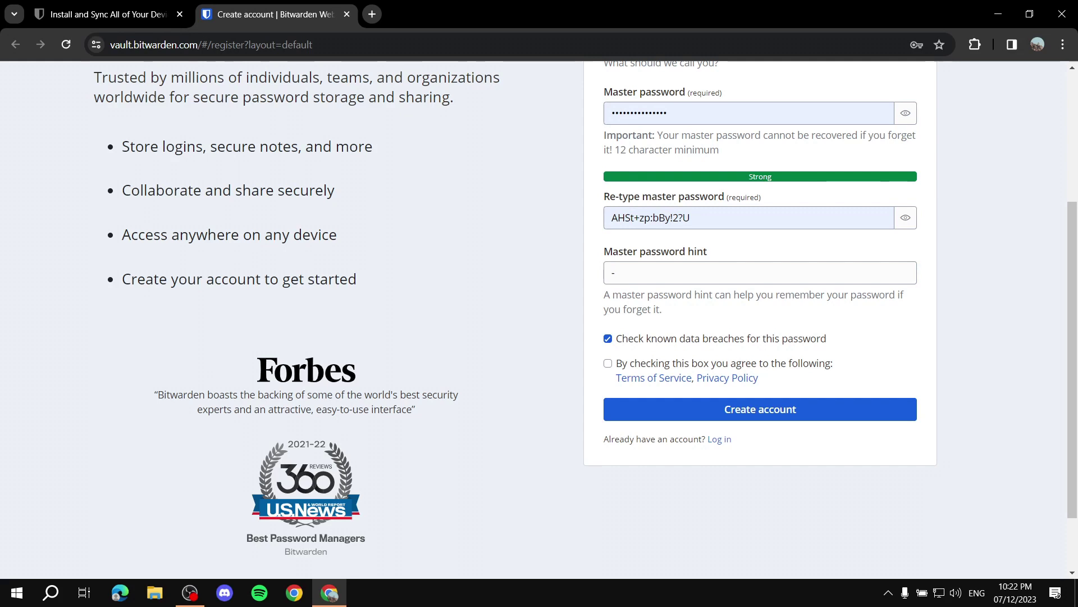
left_click(608, 363)
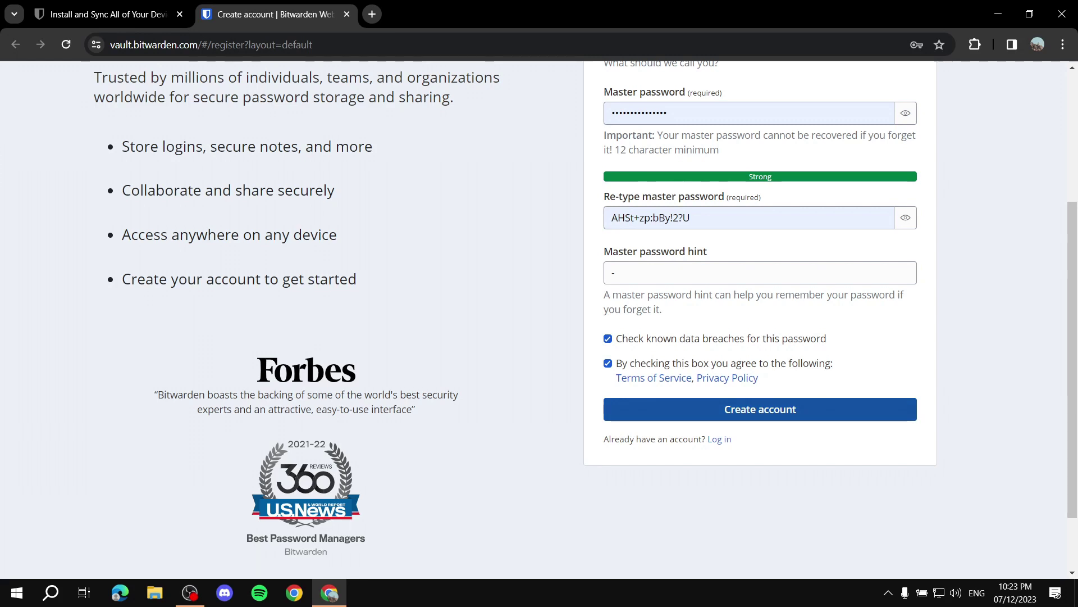
key("Return")
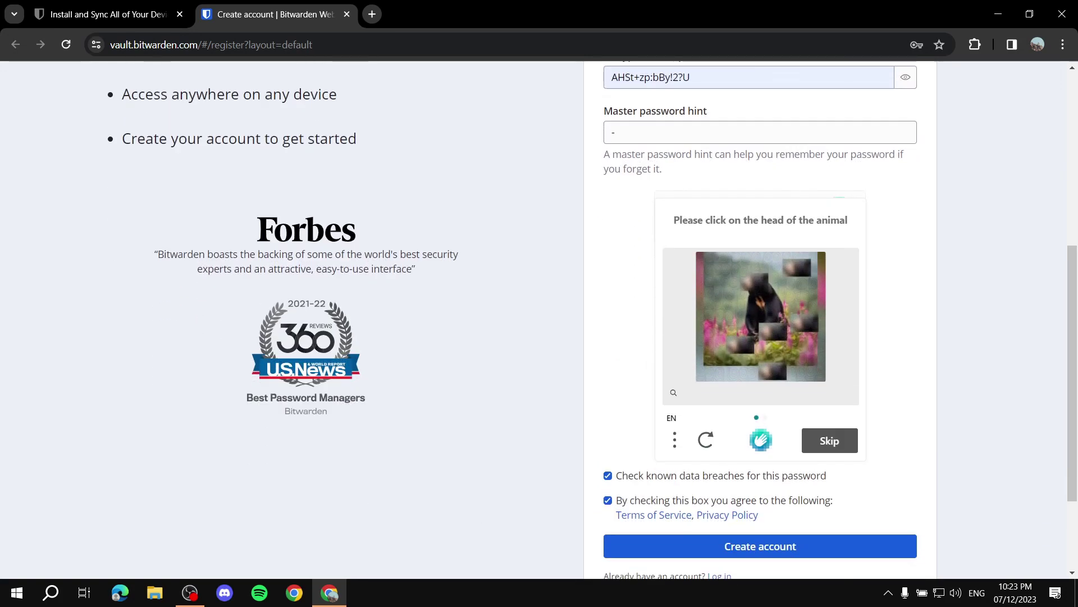
Step: Pass the two-image hCaptcha challenge and create the Bitwarden account
left_click(767, 269)
left_click(830, 440)
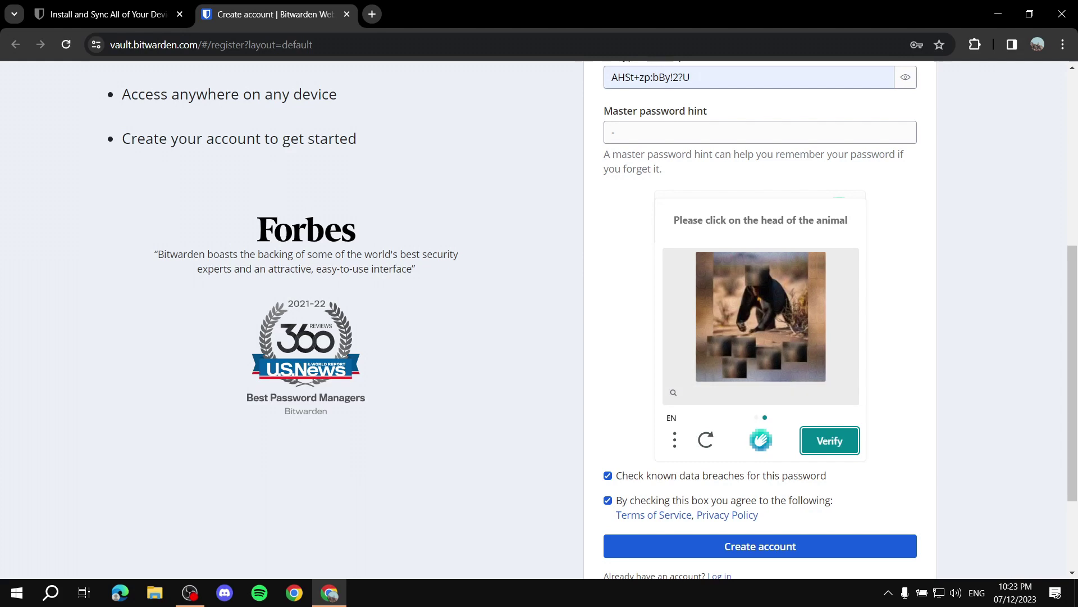
left_click(755, 282)
left_click(830, 440)
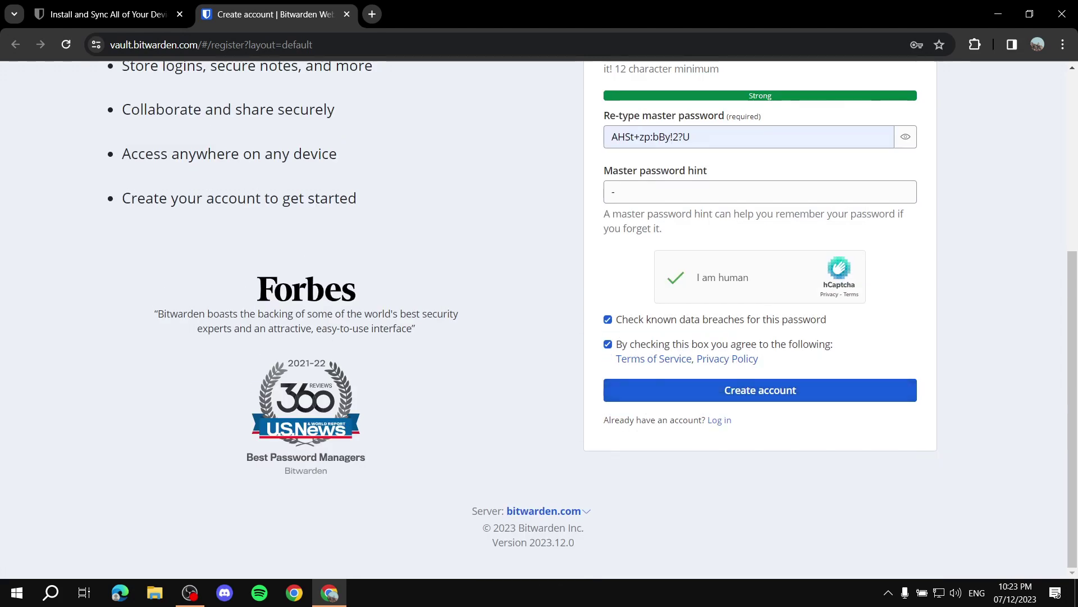
left_click(761, 390)
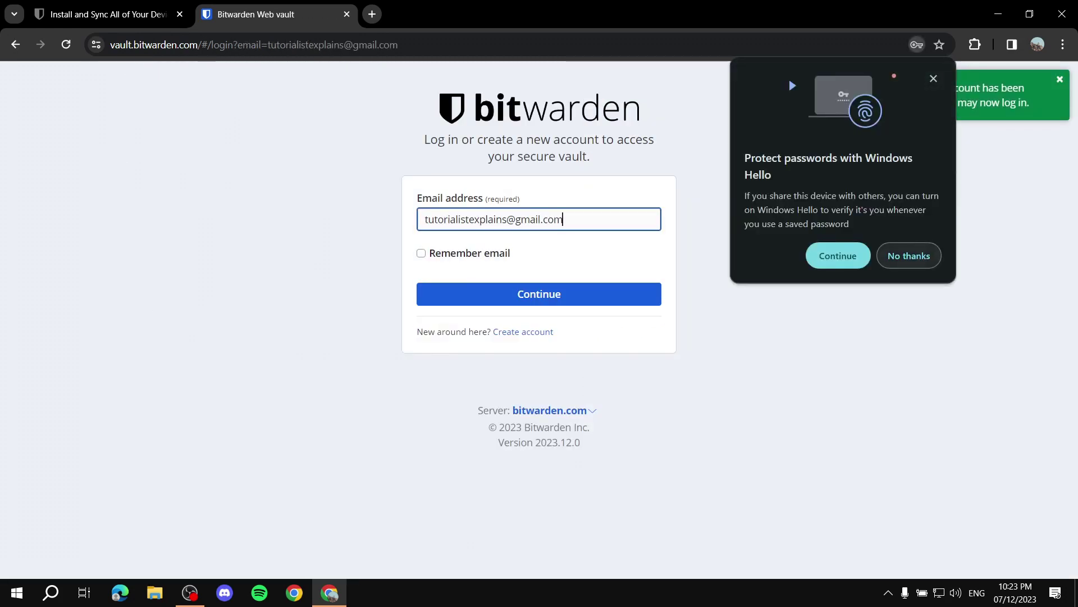
Step: Log into the web vault with the saved master password
key("Escape")
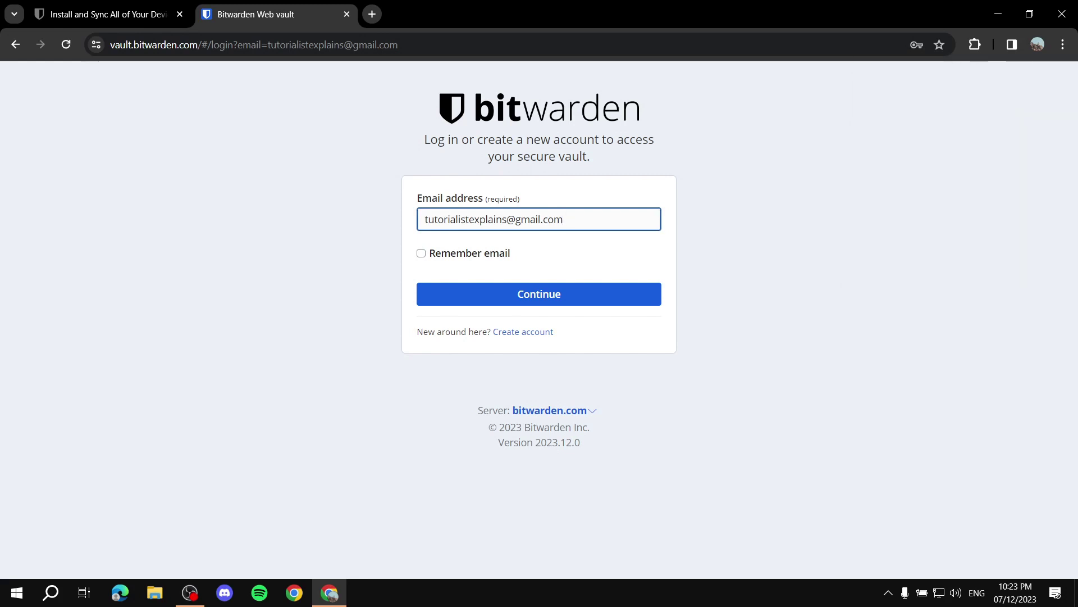
key("Return")
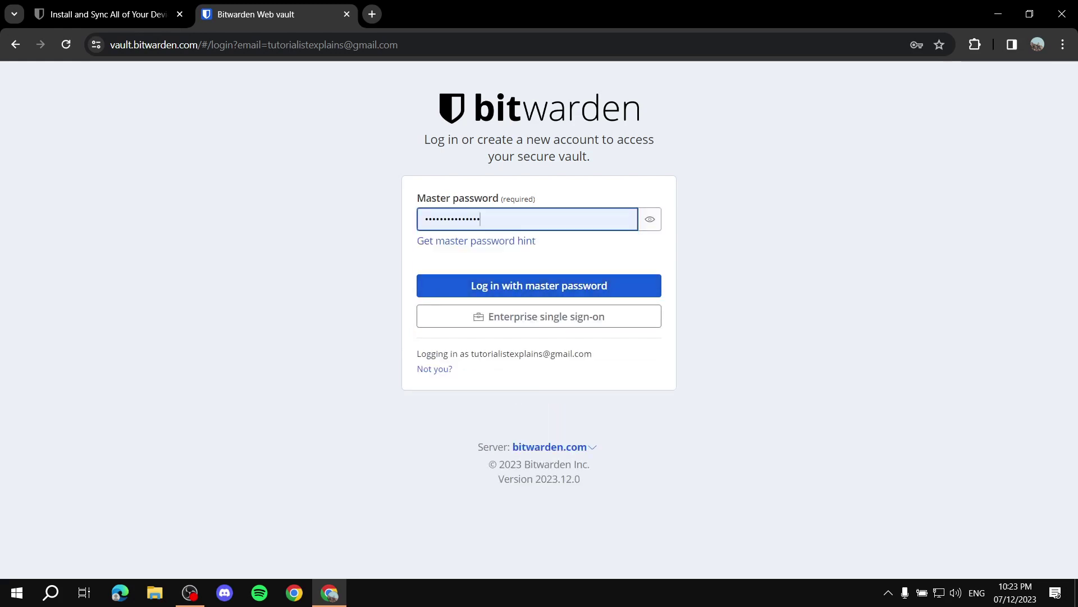
double_click(452, 220)
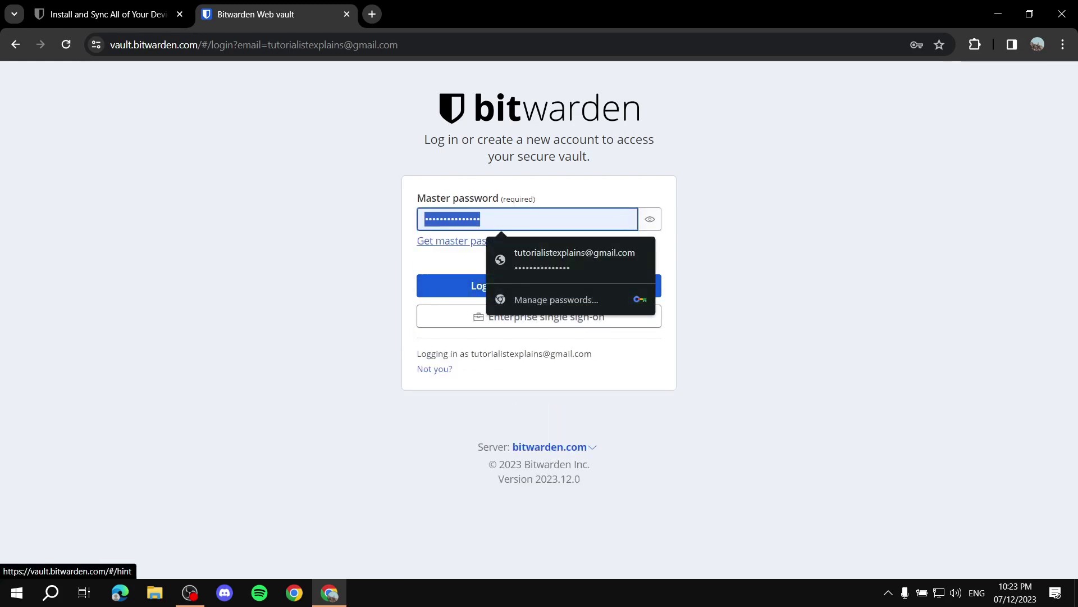
key("BackSpace")
key("Down")
key("Return")
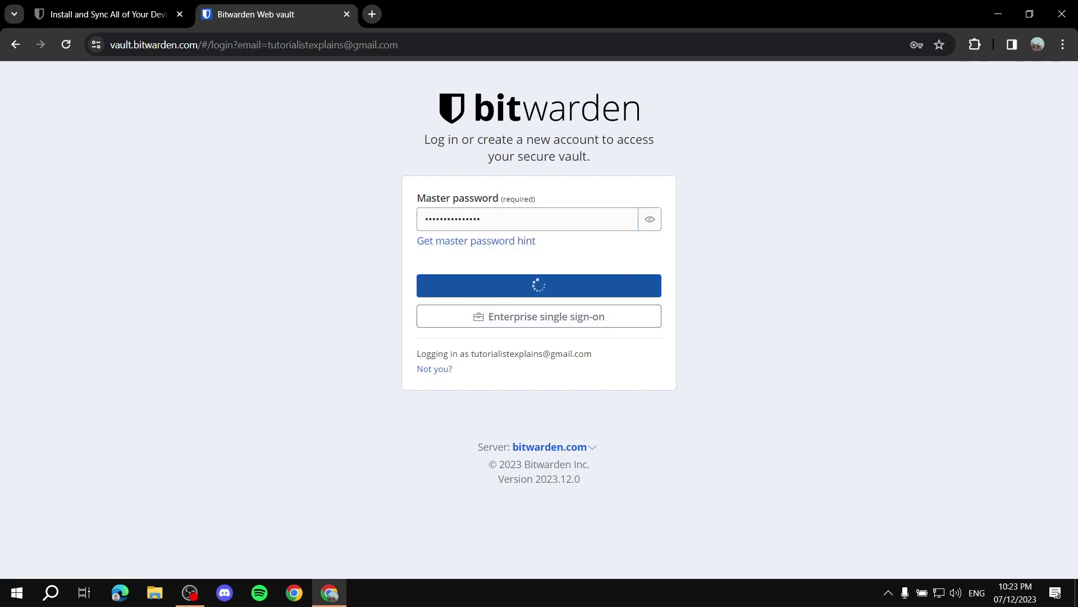
left_click(538, 286)
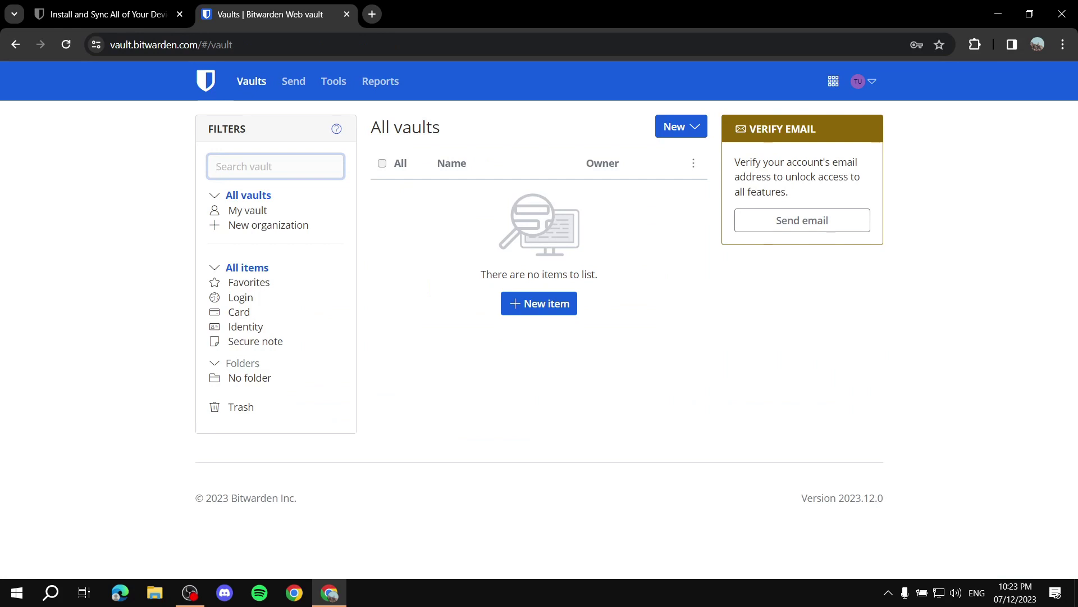
Step: Send the verification e-mail and open its Verify Your Email link in Gmail
left_click_drag(747, 128, 817, 129)
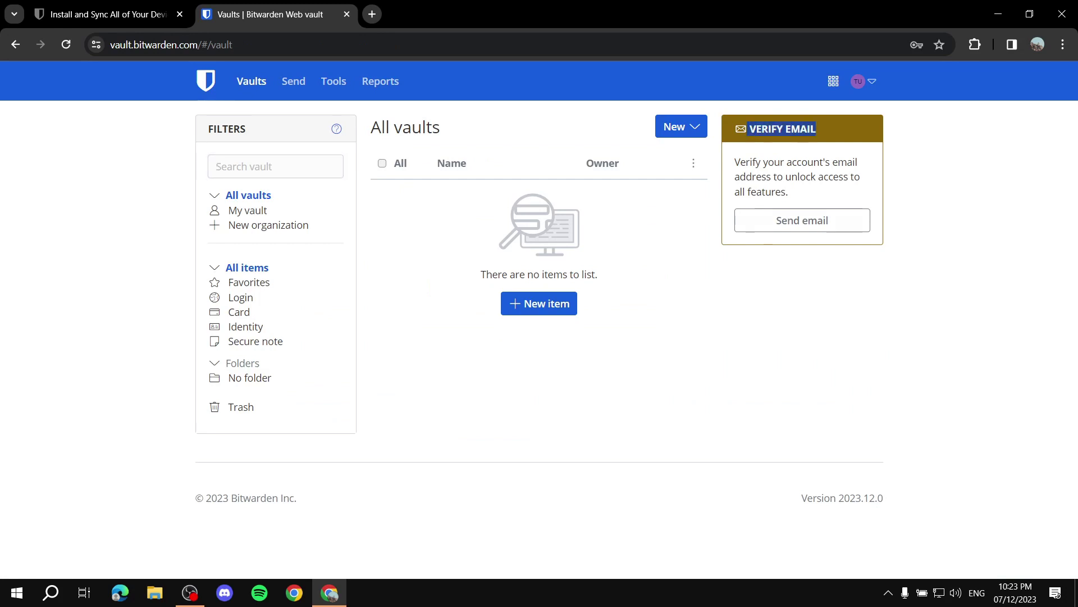
left_click(802, 220)
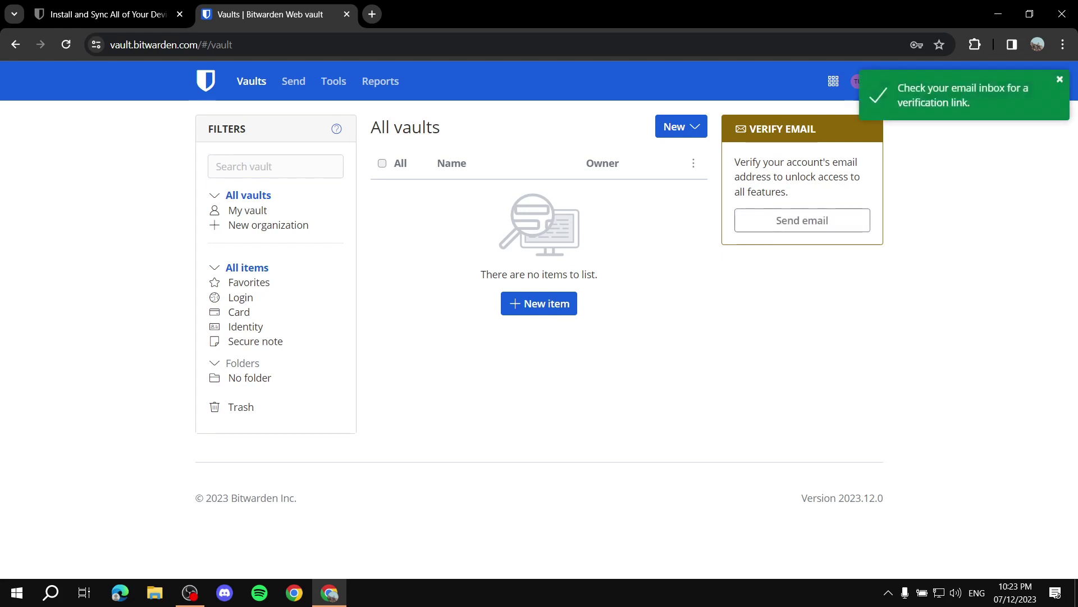
left_click(372, 14)
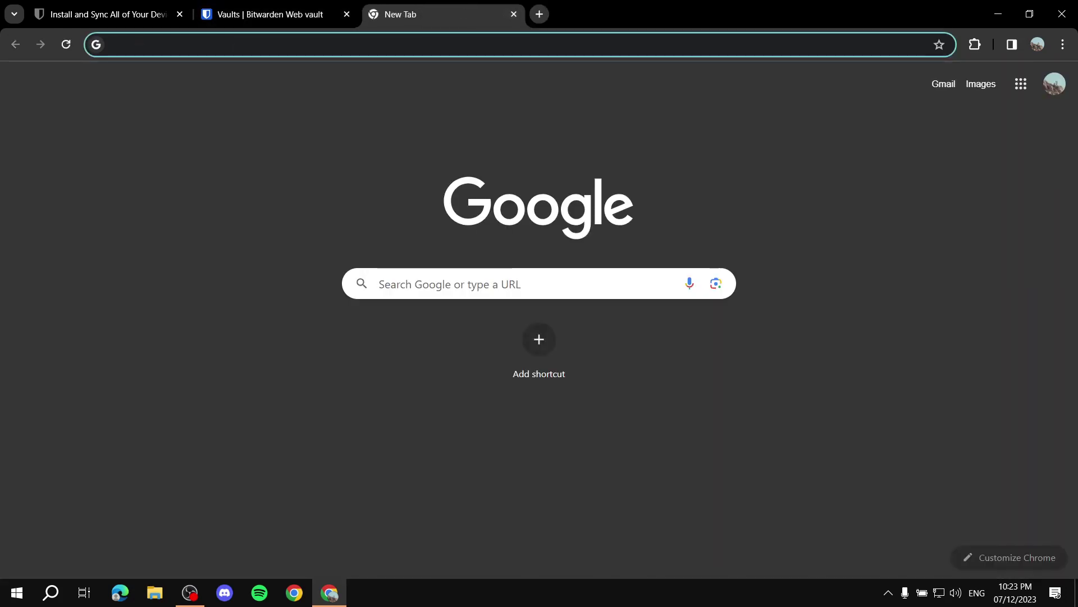
left_click(944, 83)
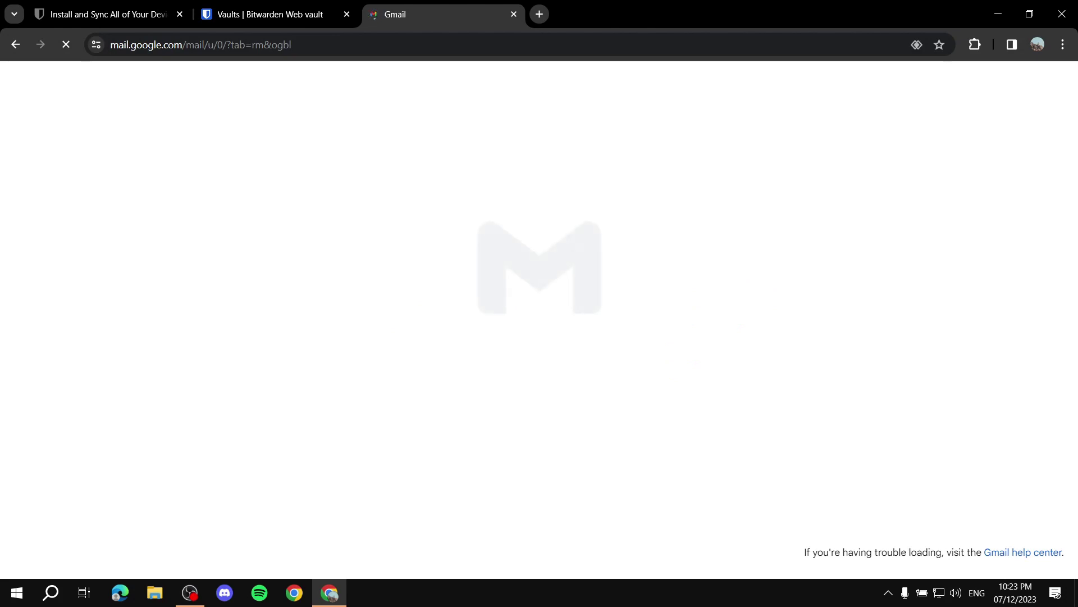
left_click(450, 120)
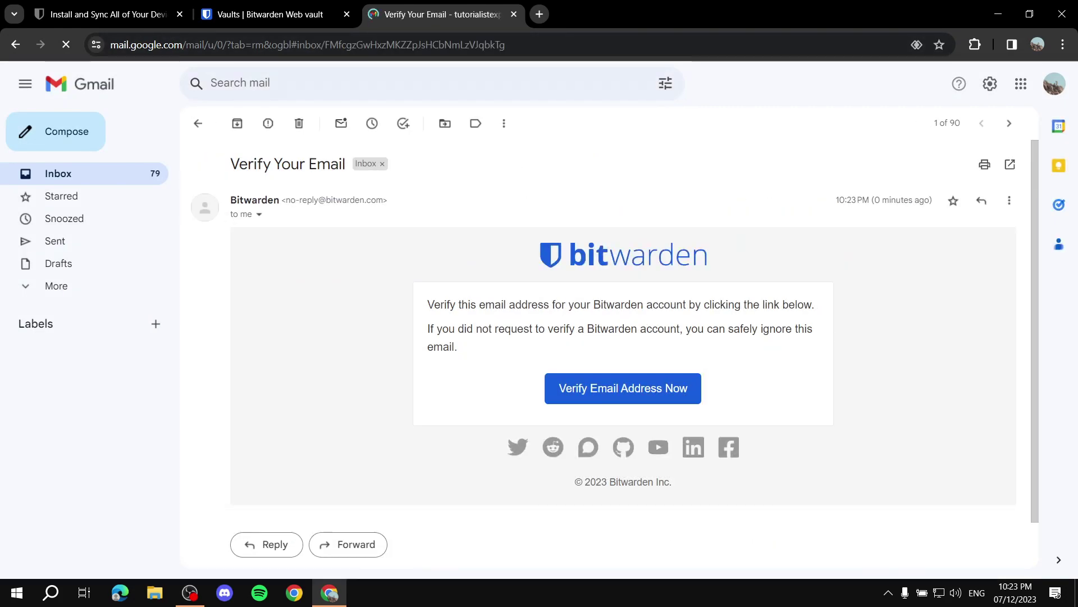
left_click(623, 388)
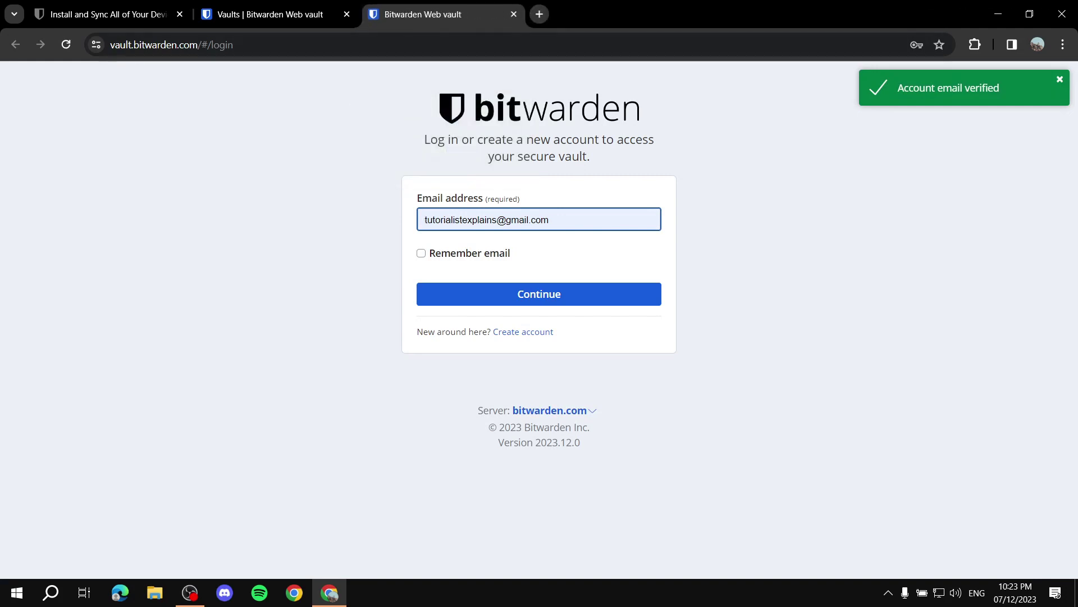
Step: Close the old vault tab, tick Remember email, and log in with the master password
left_click(347, 14)
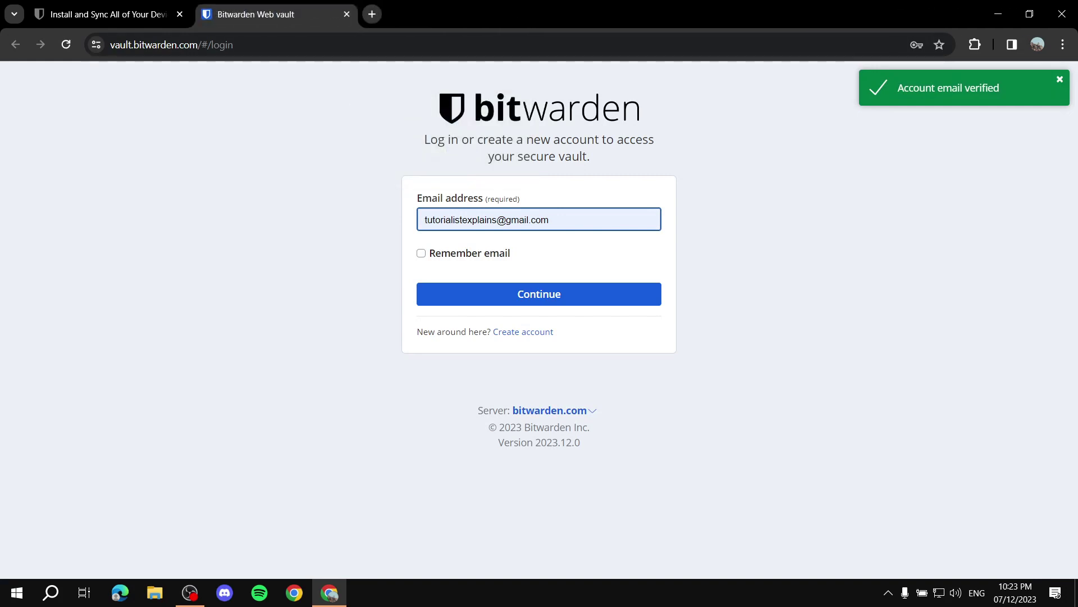
left_click(420, 253)
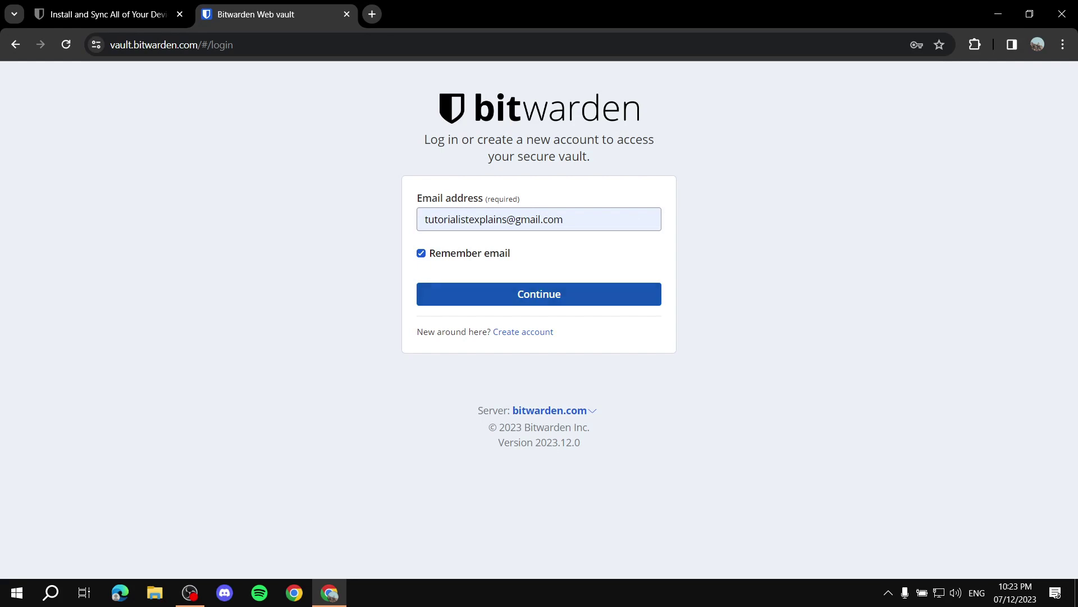
key("Return")
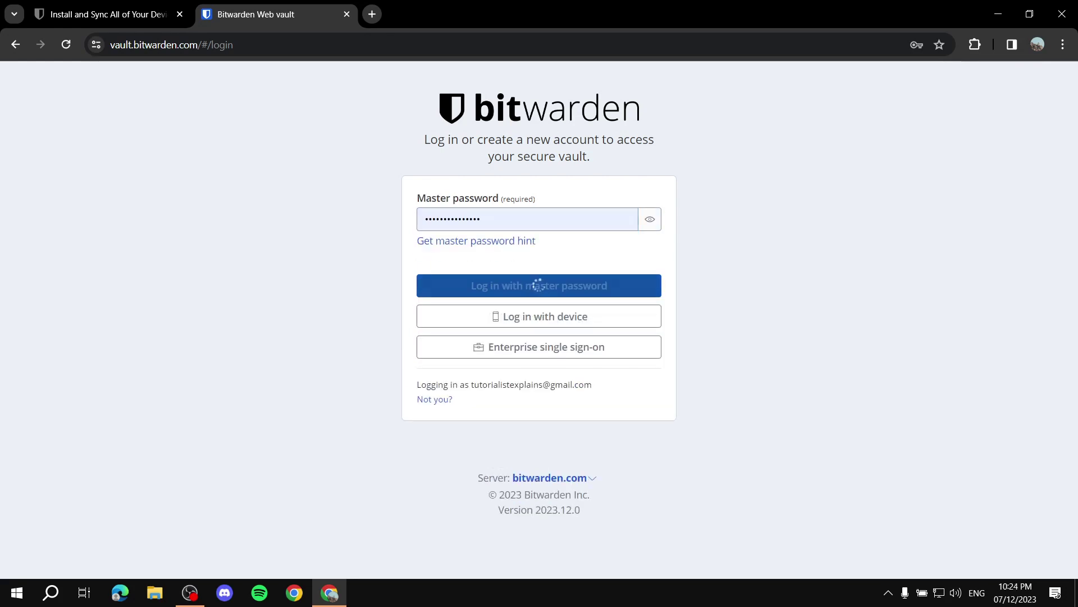
key("Return")
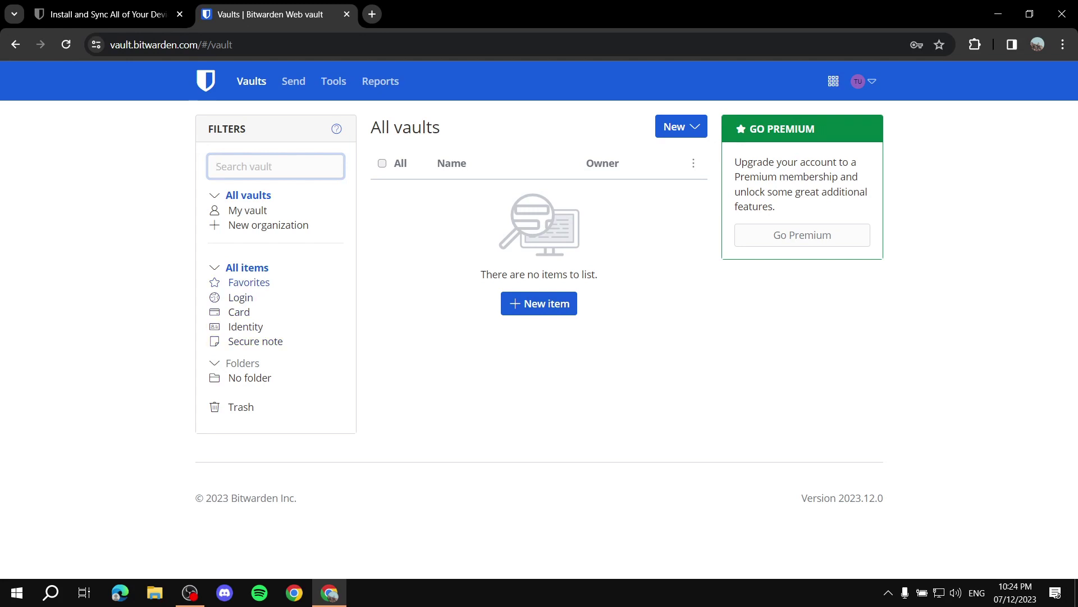
Step: Try the Favorites, Login and Card filters, then open the 14-character password Generator
left_click(248, 282)
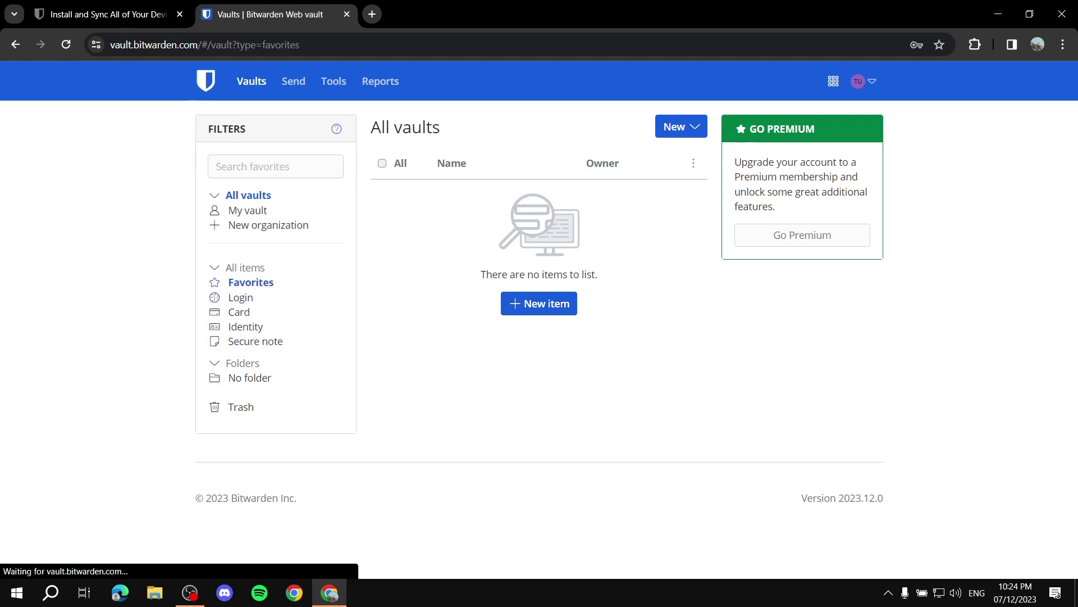
left_click(241, 297)
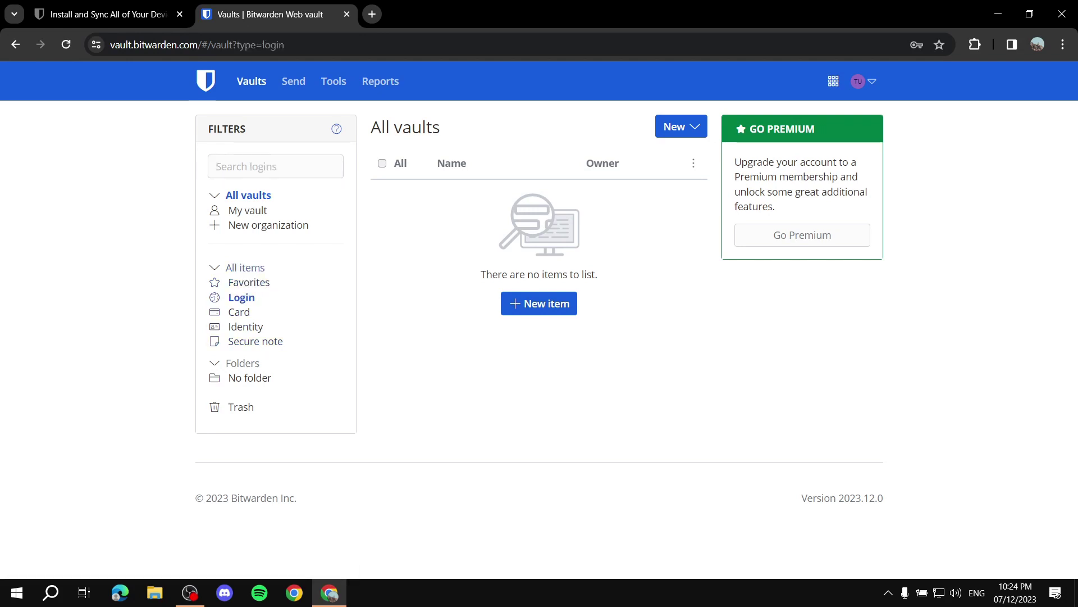
left_click(239, 312)
left_click(334, 81)
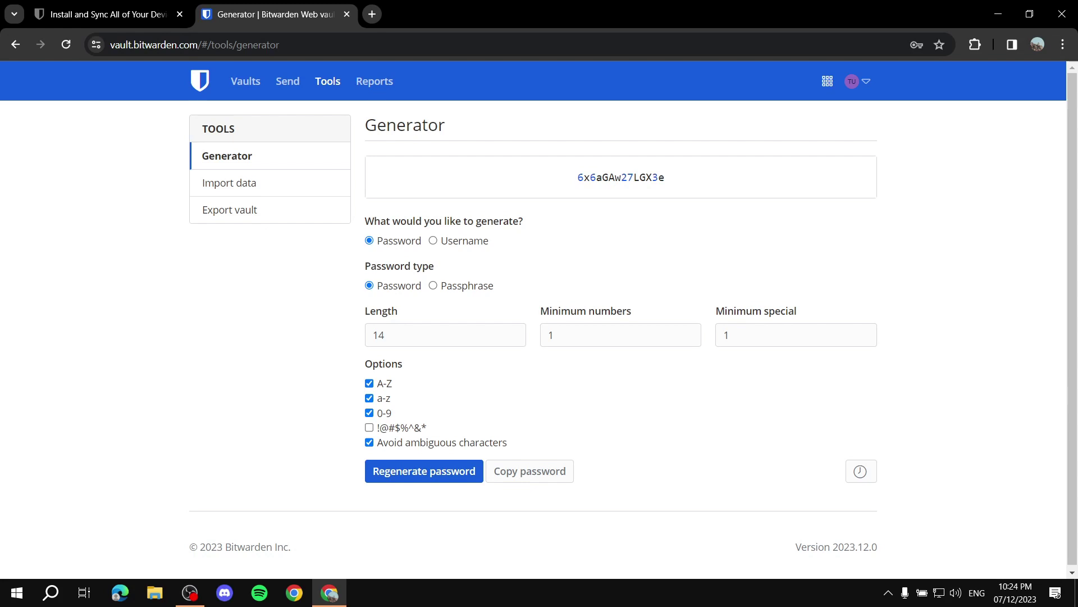
left_click(1063, 44)
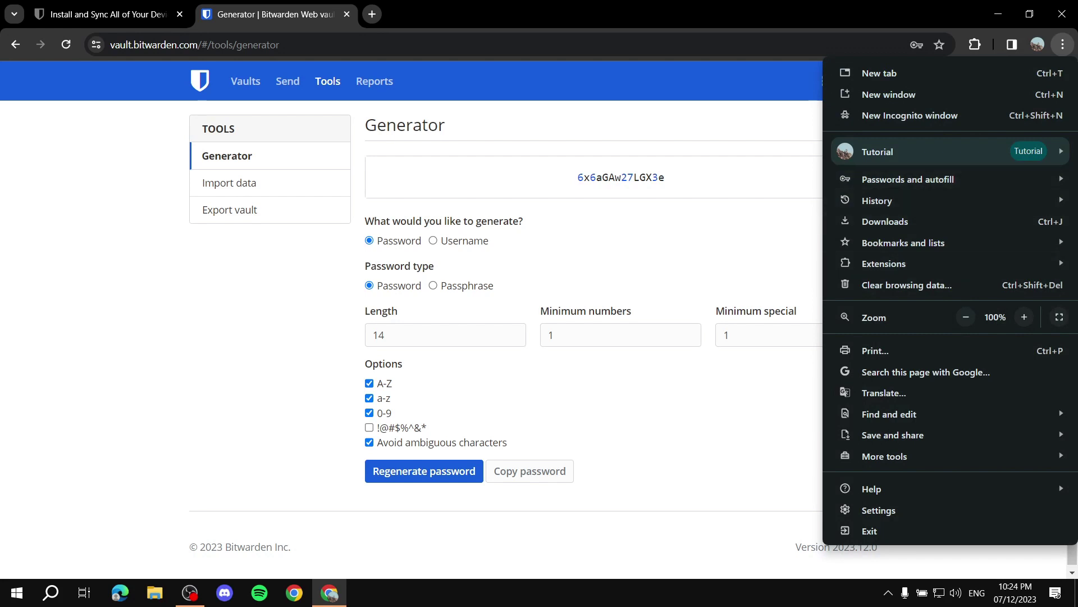
key("Escape")
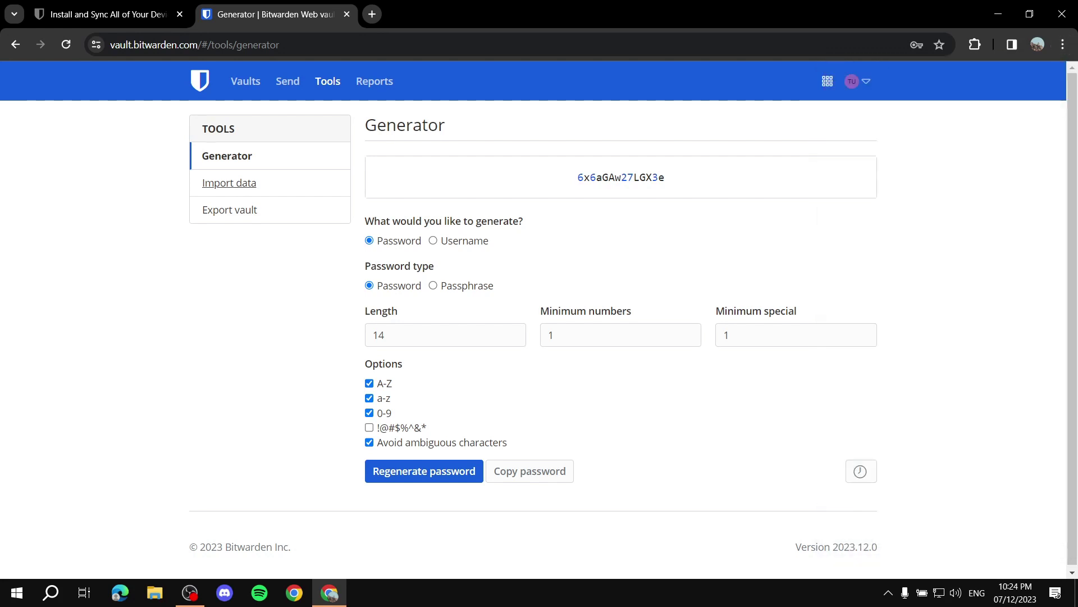
Step: On Import data, review destination and folder choices and select Chrome (csv) format
left_click(231, 183)
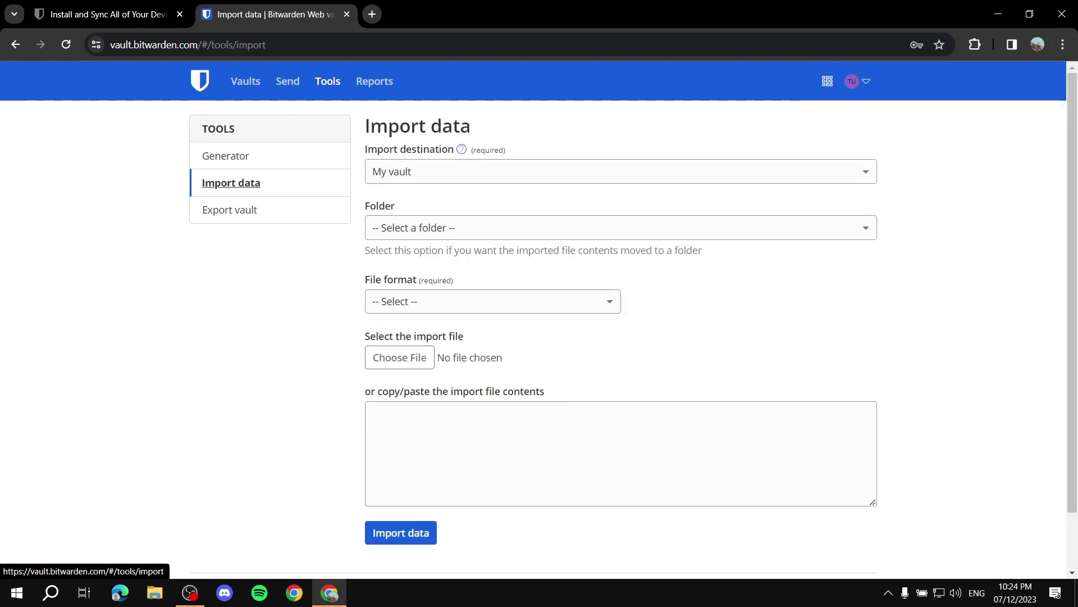
left_click(618, 171)
left_click(618, 228)
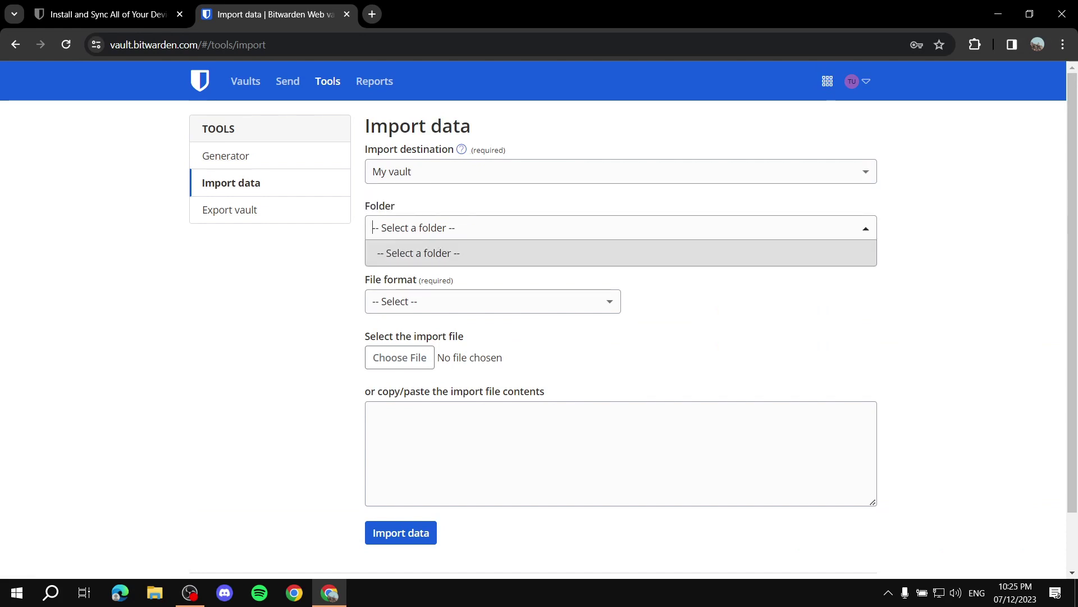
left_click(493, 301)
scroll(488, 398, "down", 2)
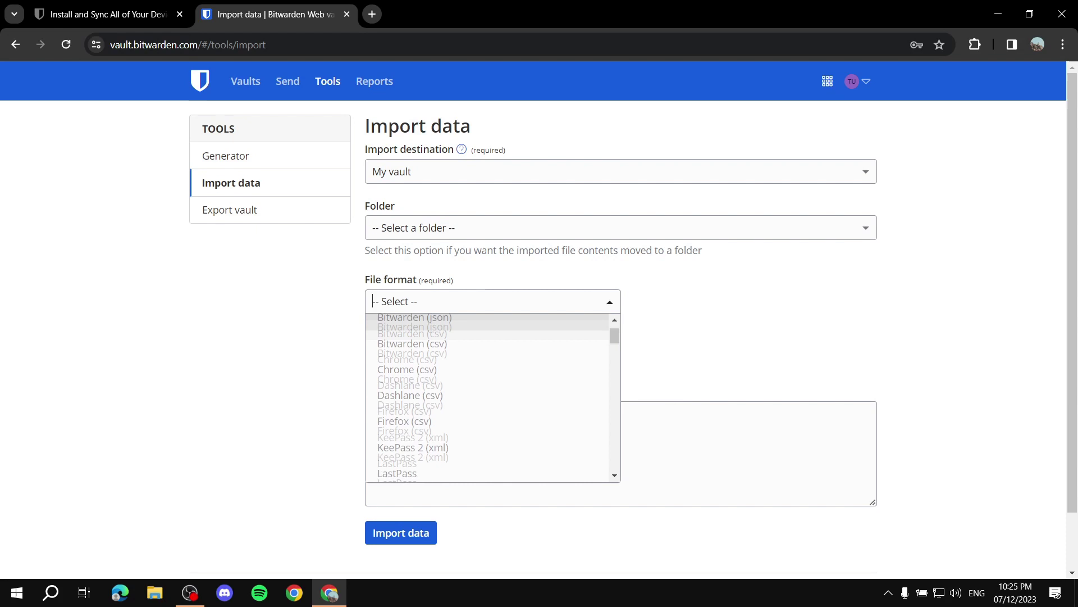
scroll(487, 398, "down", 1)
scroll(487, 337, "up", 2)
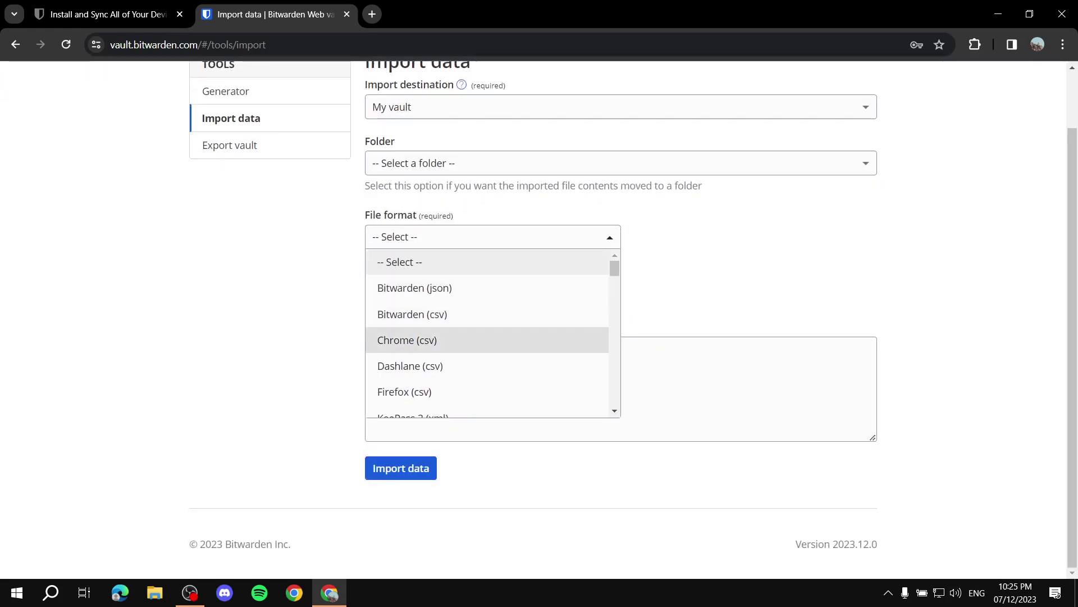
scroll(488, 337, "down", 1)
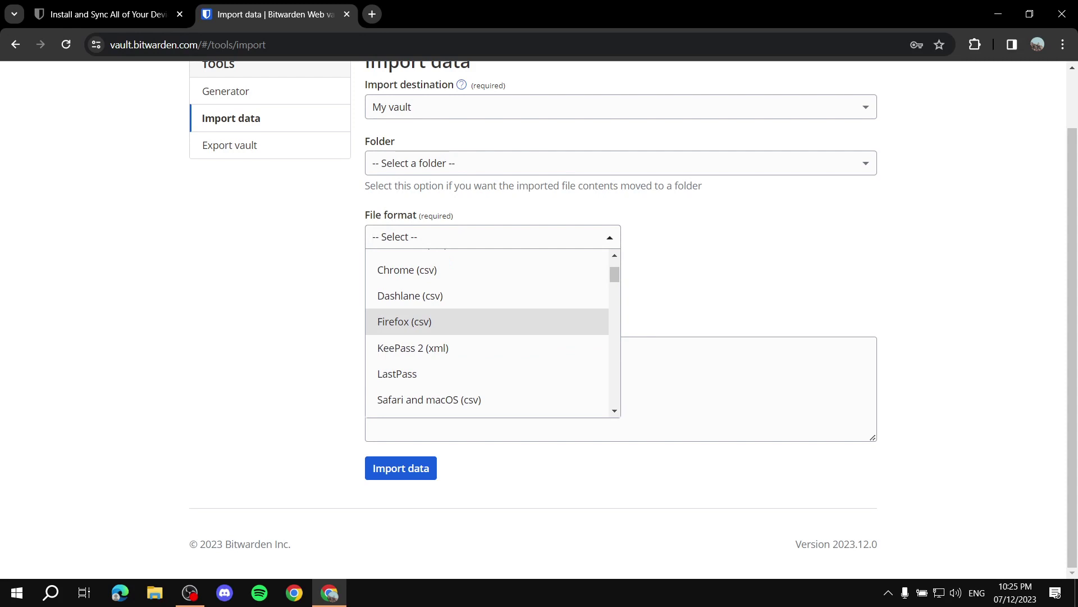
scroll(487, 321, "down", 1)
scroll(487, 314, "up", 2)
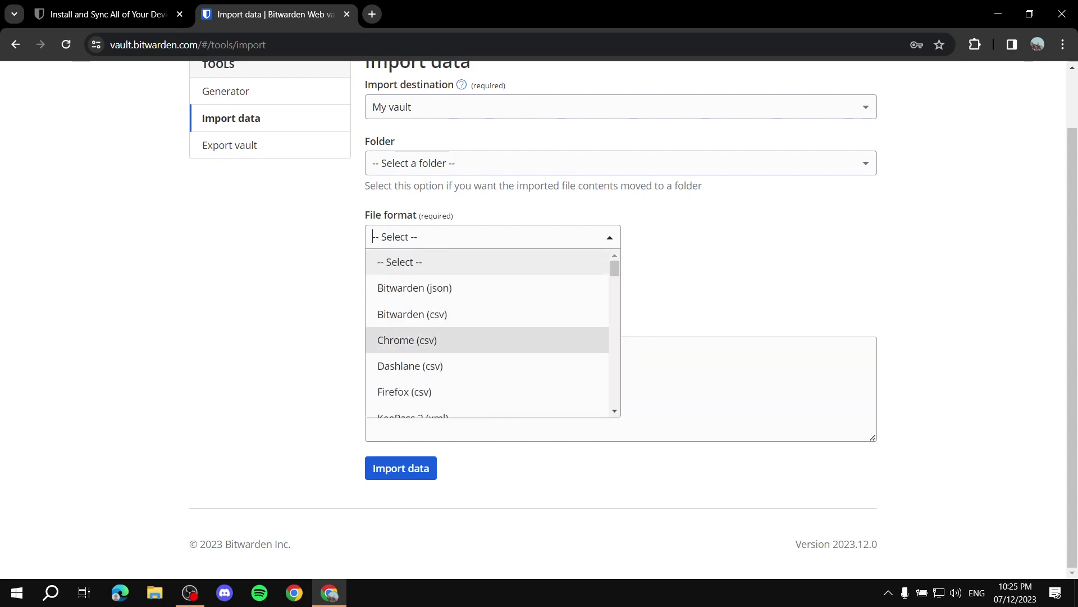
left_click(488, 340)
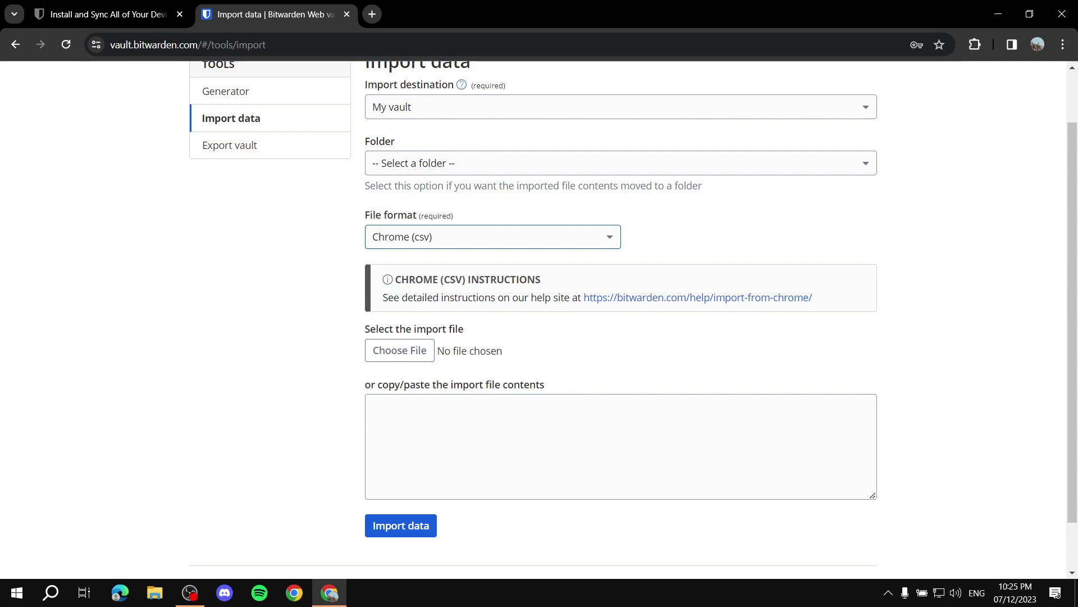
Step: Go back through Generator to the empty All vaults list
scroll(540, 320, "up", 2)
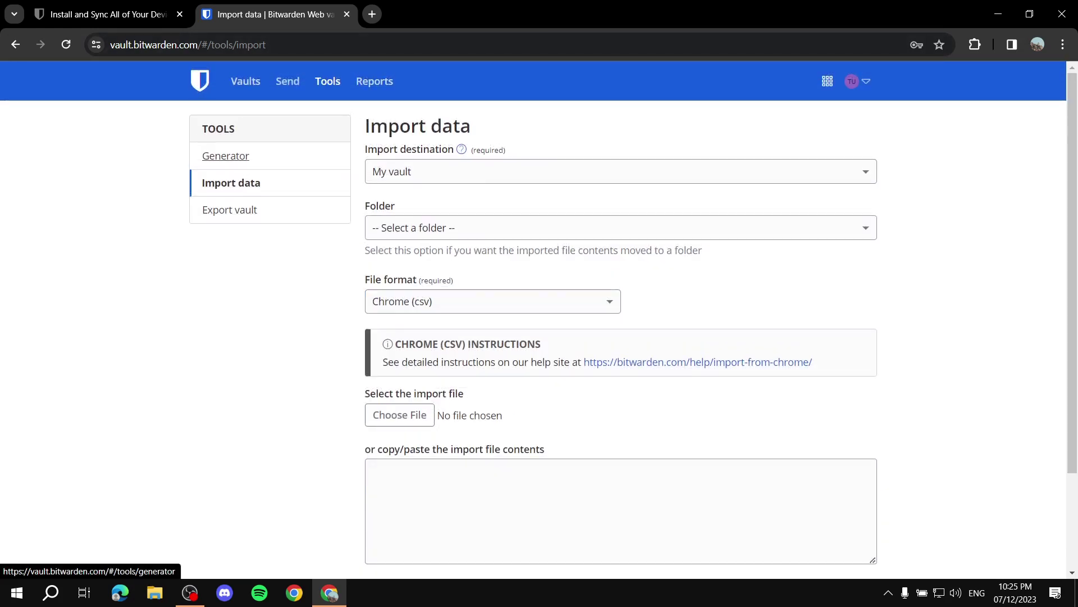
left_click(225, 156)
left_click(199, 81)
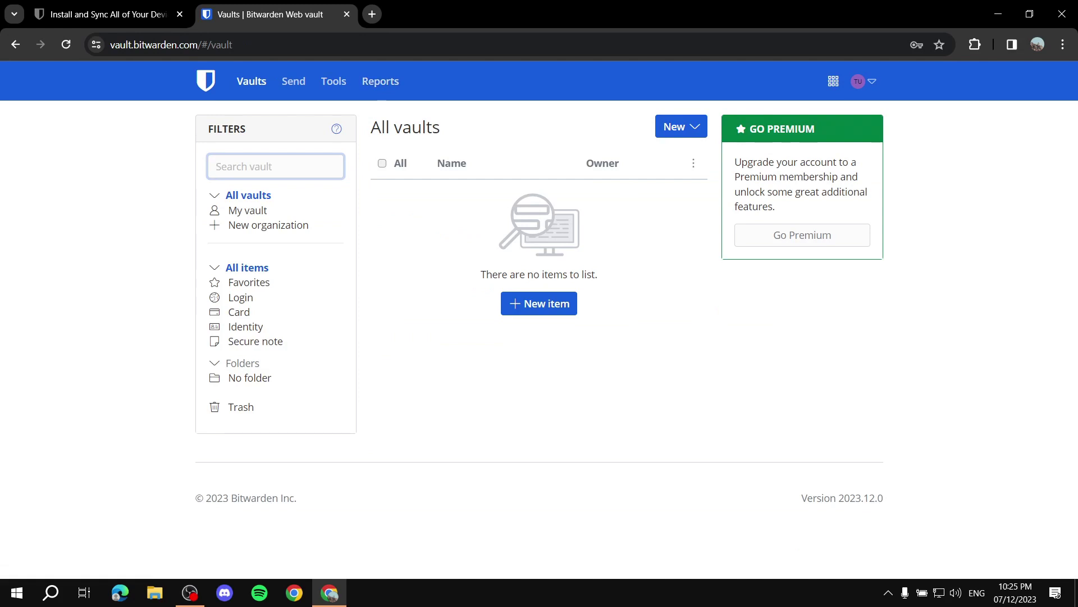
Step: Go to Account settings > Security > Two-step login and locate the Authenticator app provider
left_click(863, 80)
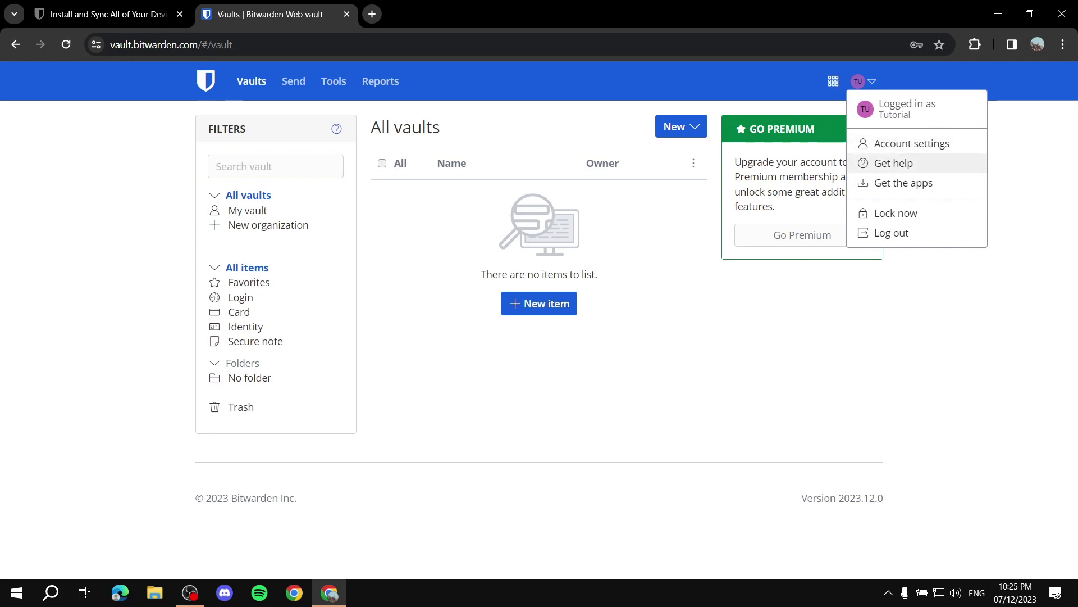
left_click(912, 144)
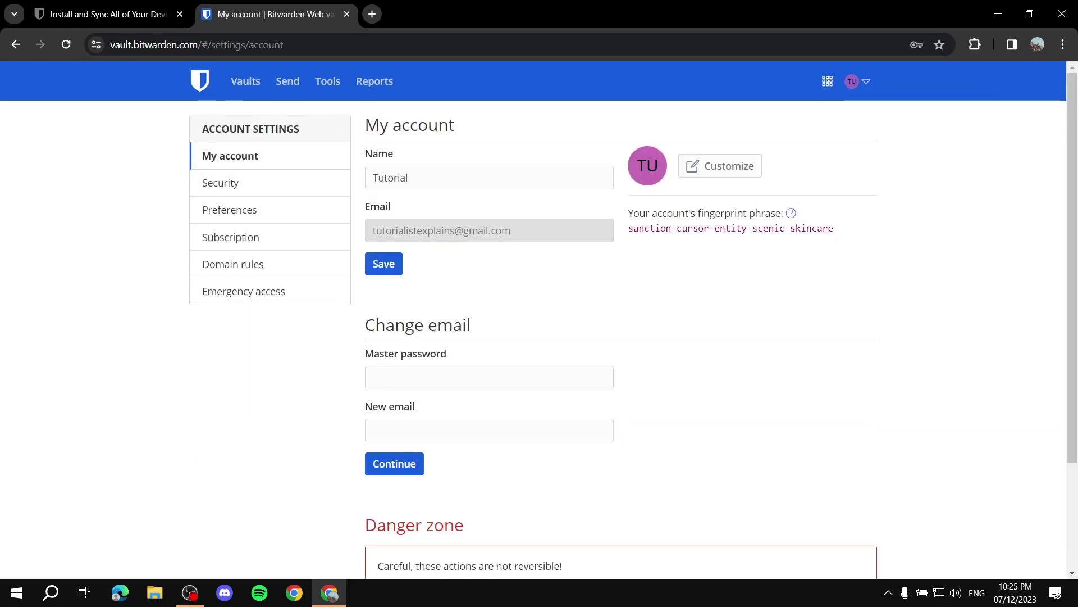
left_click(221, 183)
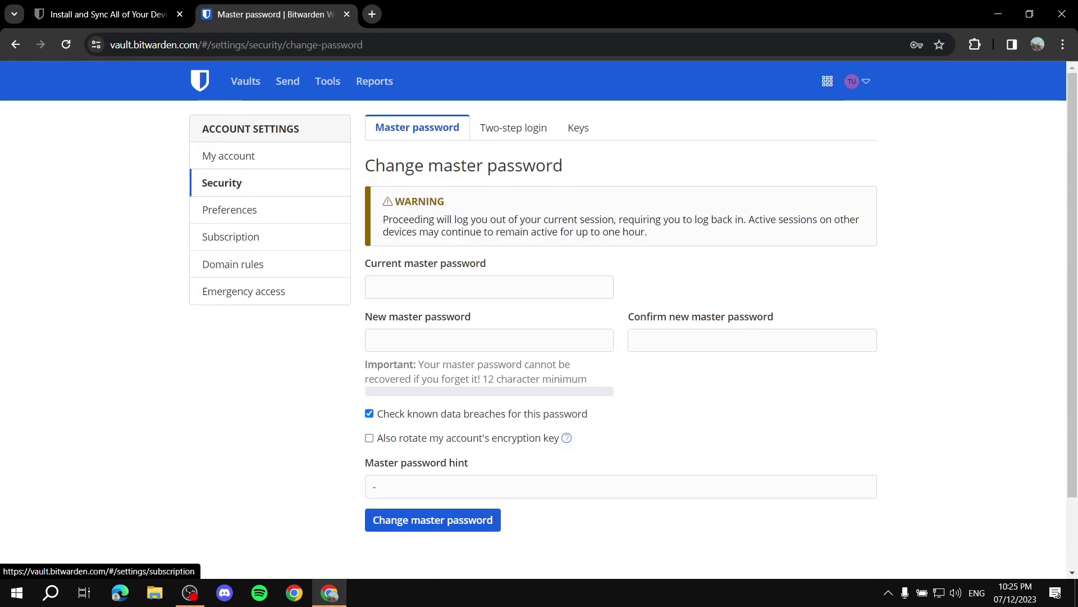
scroll(539, 320, "down", 1)
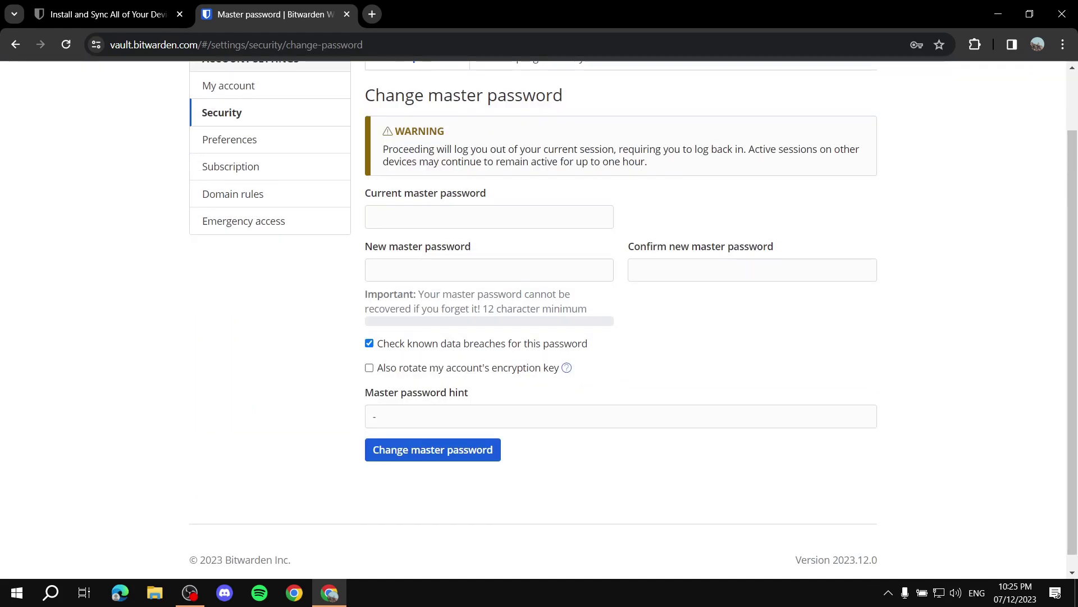
scroll(539, 320, "up", 1)
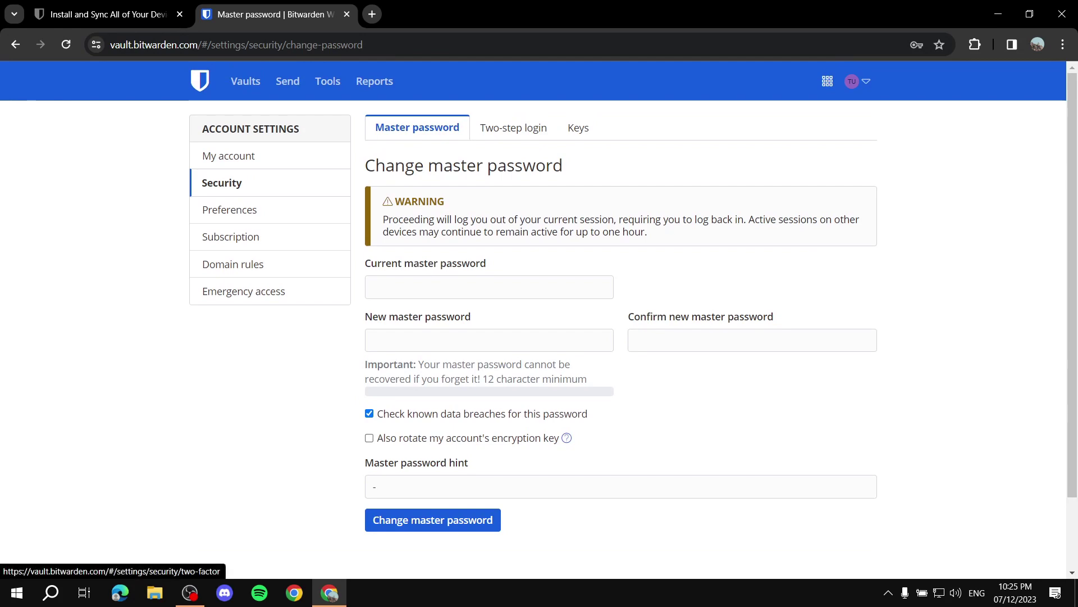
left_click(510, 128)
scroll(539, 321, "down", 3)
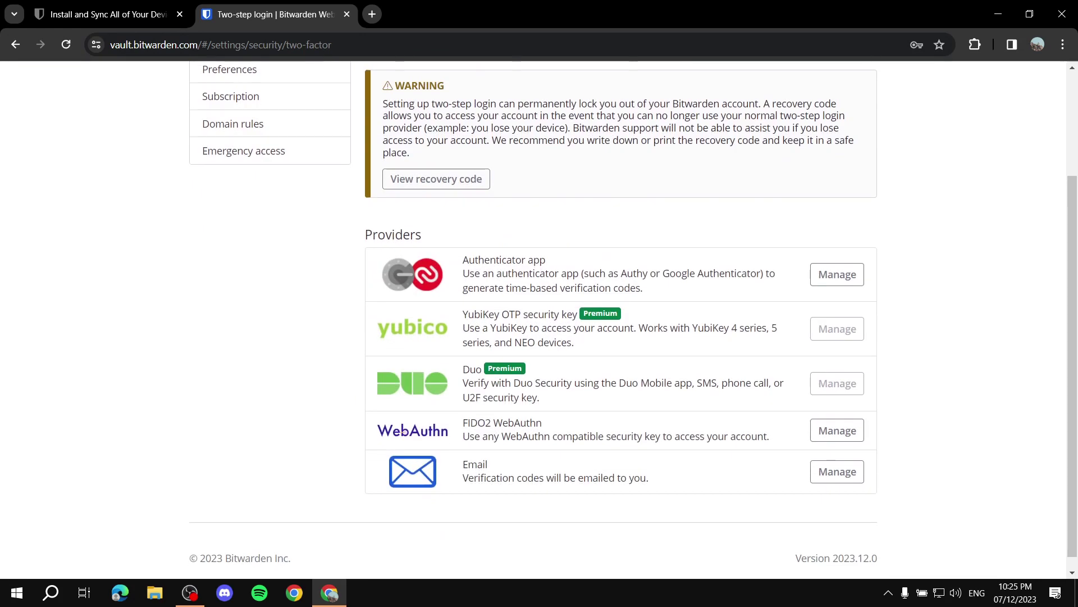
triple_click(504, 259)
Step: Start Authenticator app setup and confirm identity with the saved master password
left_click(837, 274)
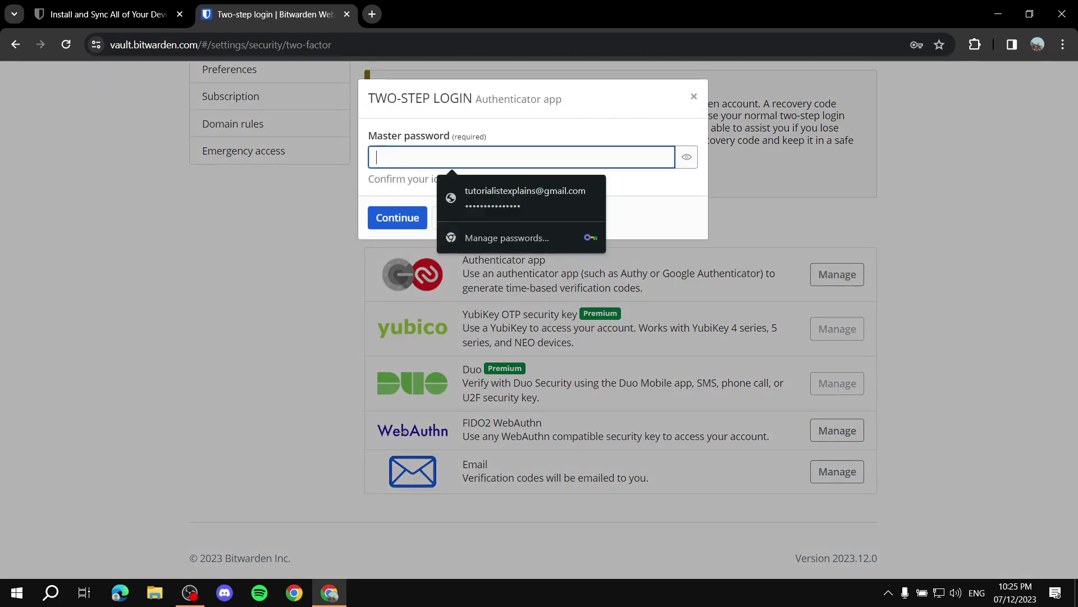
key("Down")
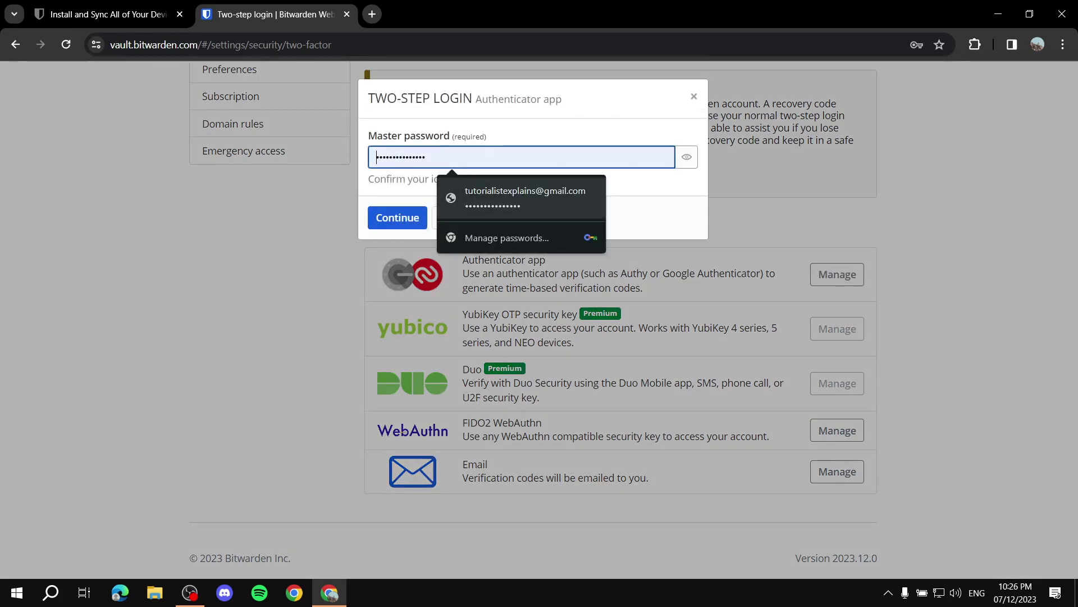
key("Return")
key("Return")
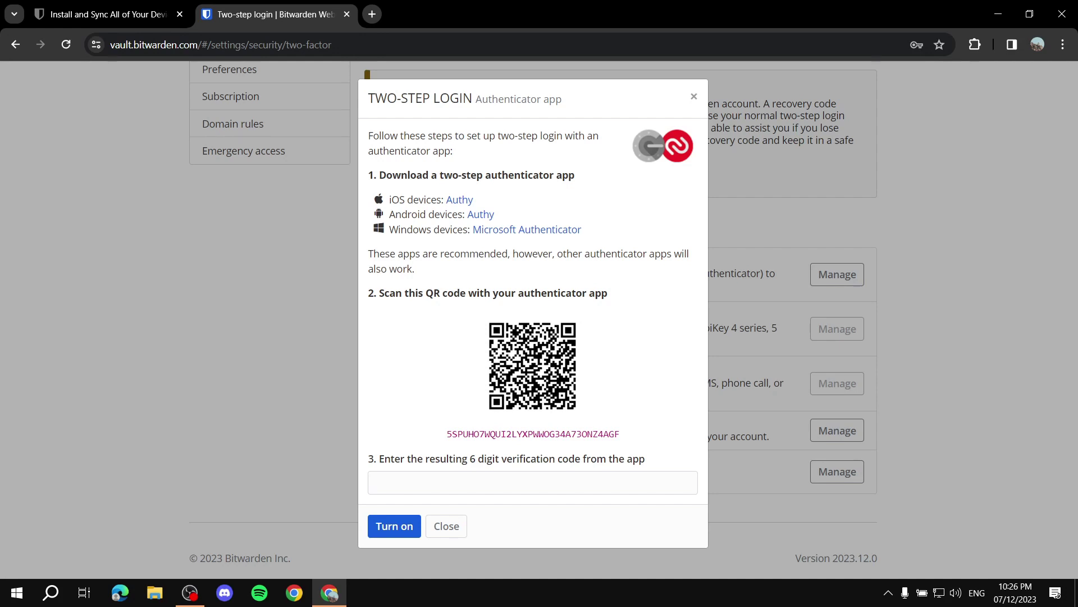
left_click_drag(389, 229, 426, 229)
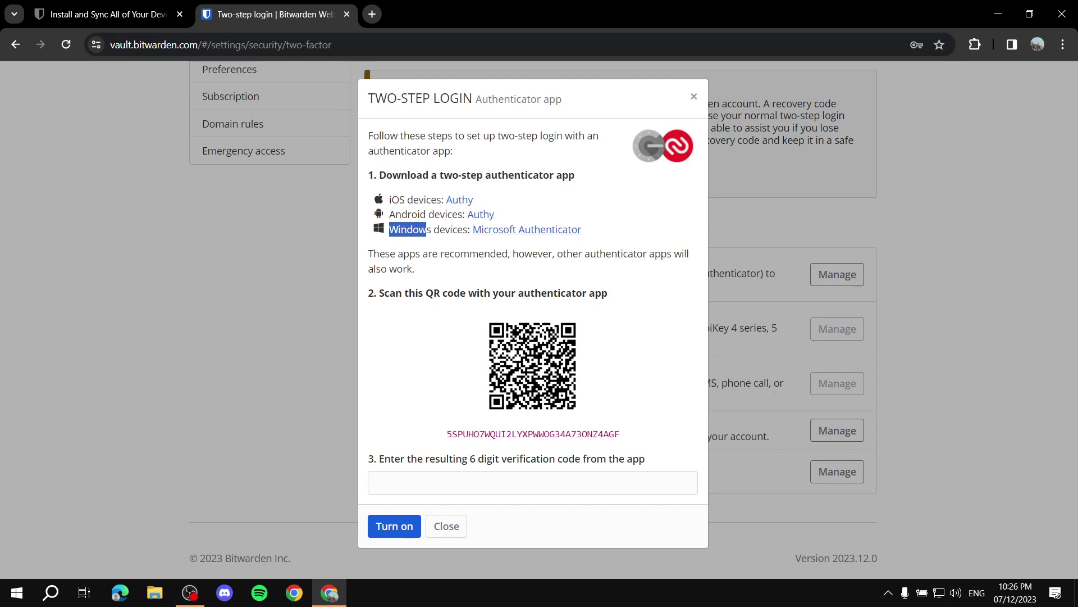
left_click(410, 229)
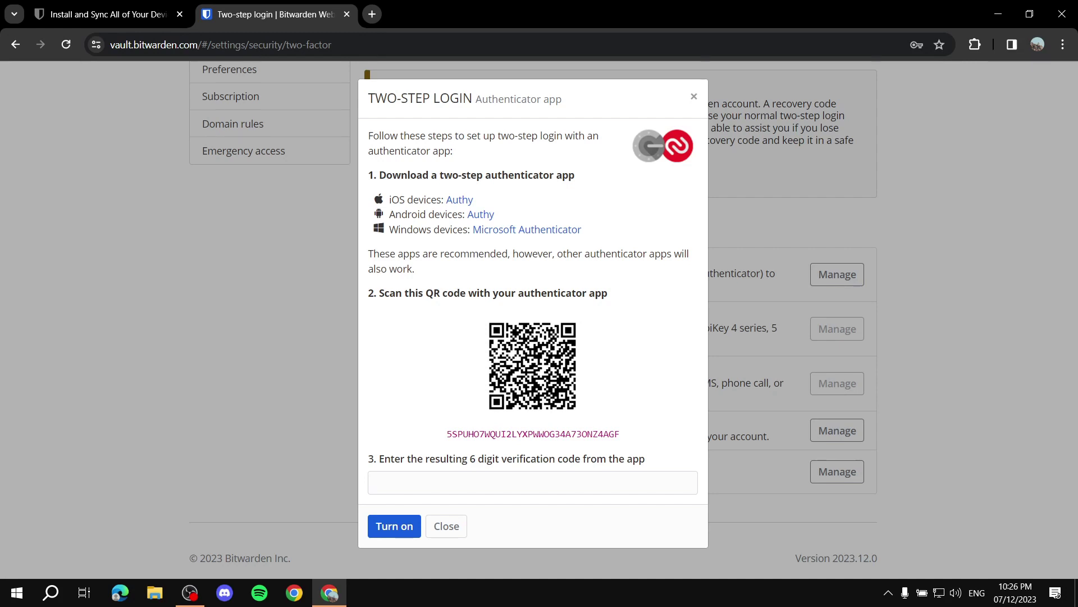
Step: Enter the 6-digit authenticator code to turn the provider on, then close setup
left_click(533, 483)
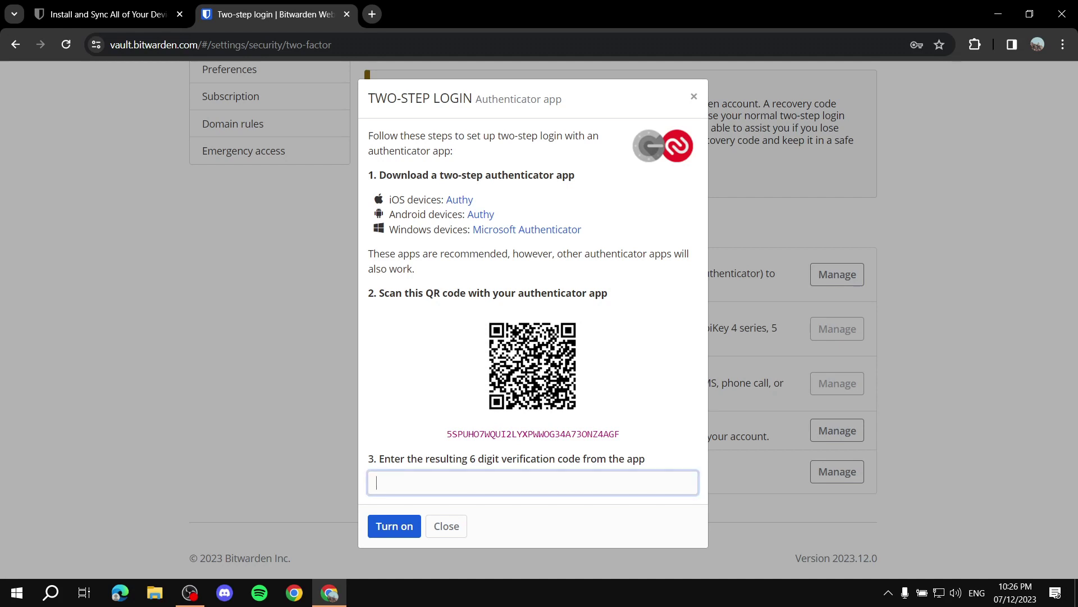
key("Return")
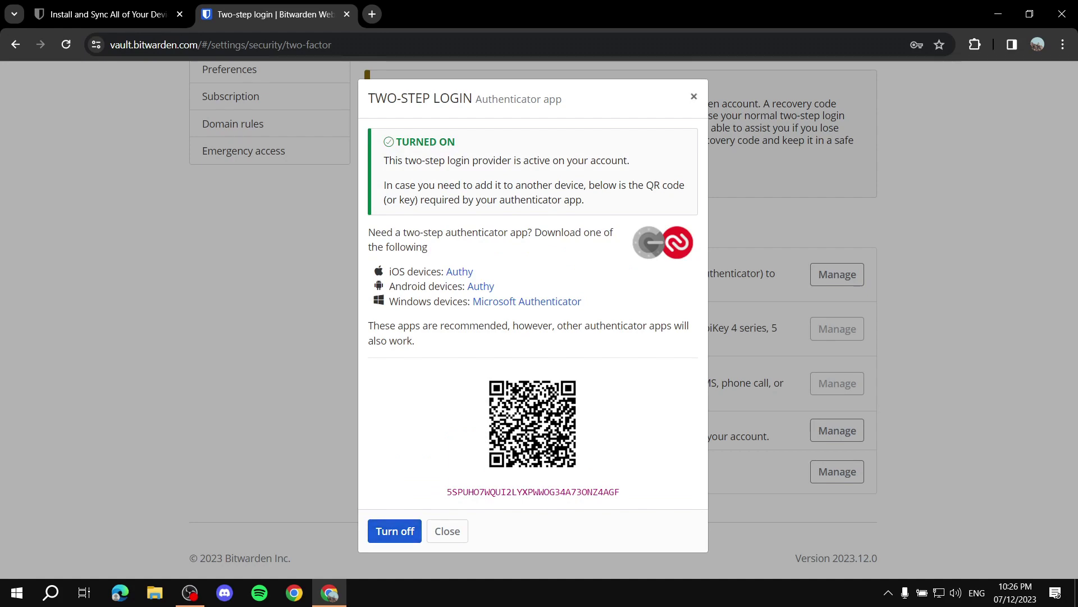
key("Escape")
scroll(539, 320, "up", 3)
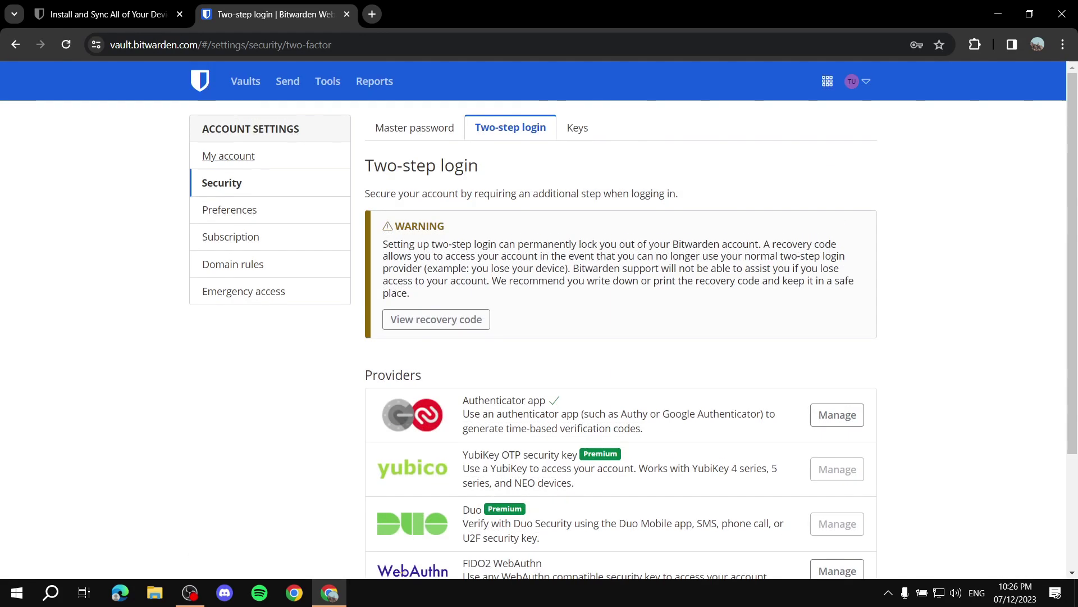
Step: Open Preferences from the Account Settings sidebar
left_click(231, 210)
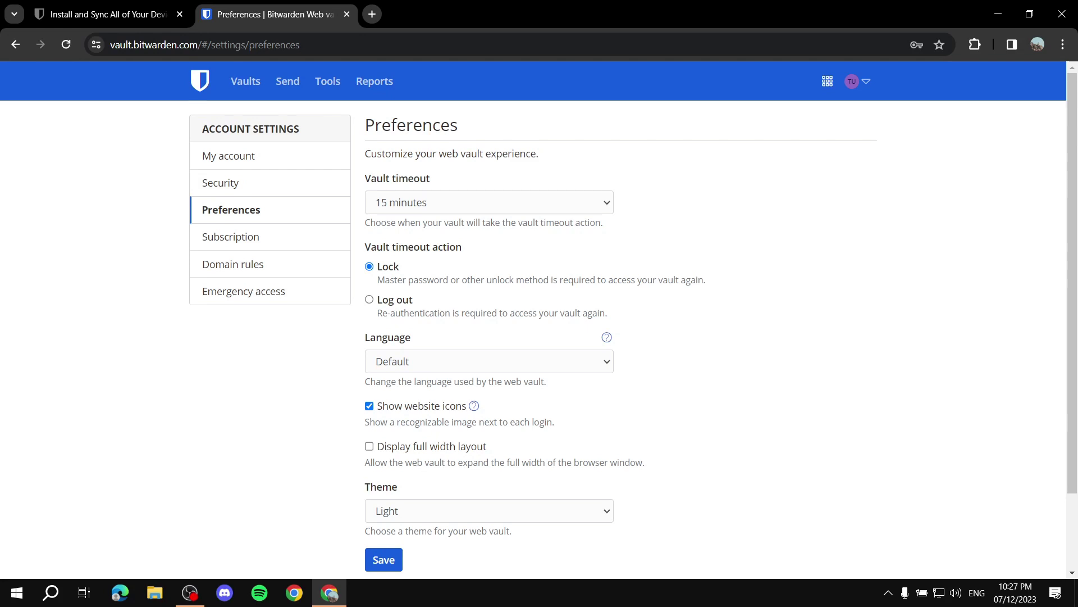
Step: Save a 5-minute vault timeout and the Dark theme, then return to the download page tab
left_click(489, 202)
left_click(433, 233)
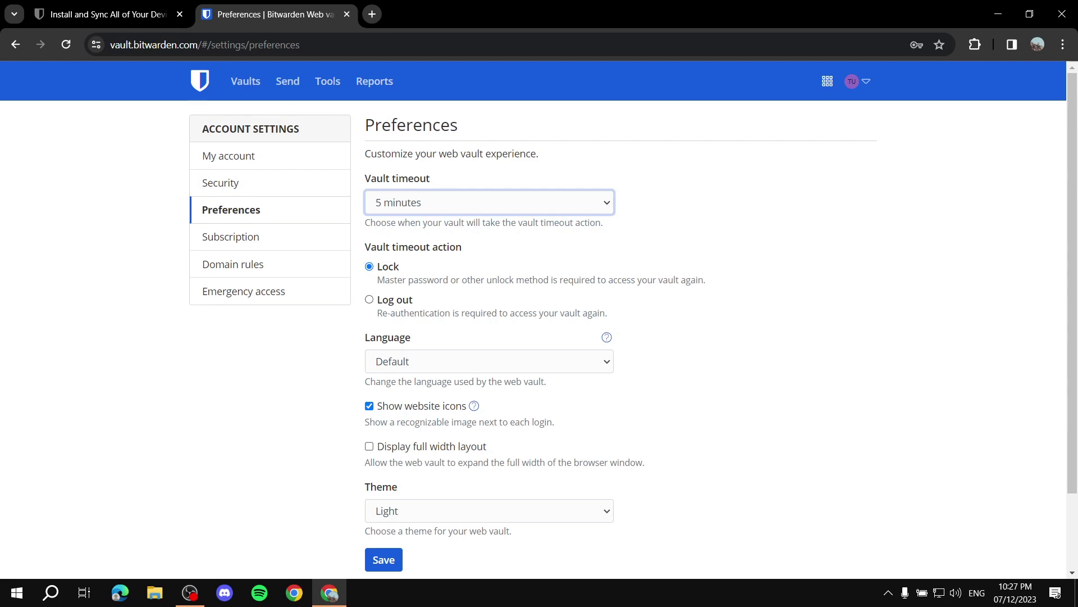
scroll(539, 314, "down", 2)
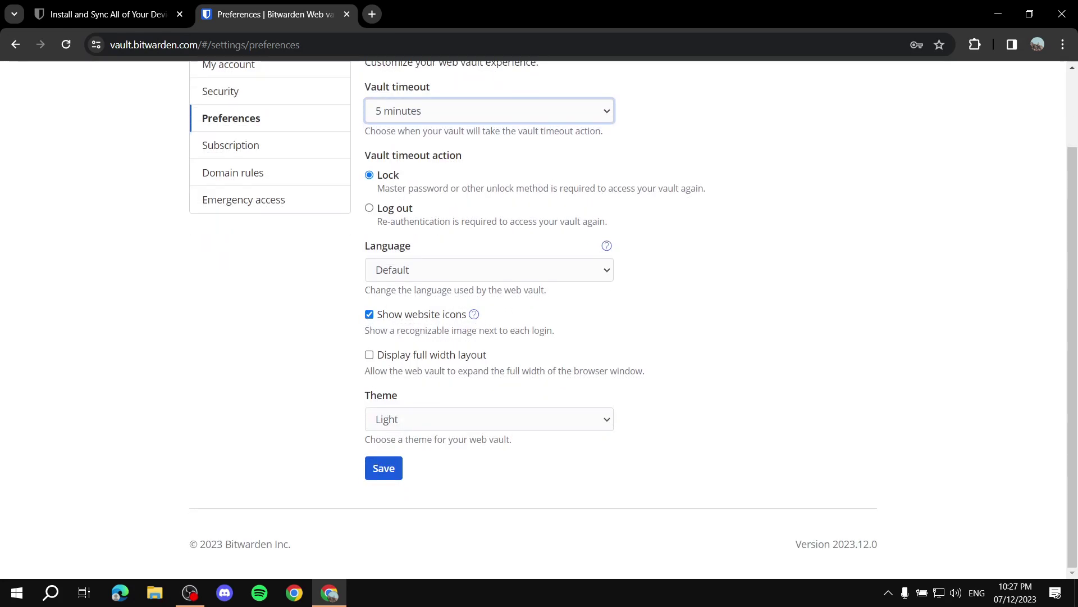
left_click(489, 419)
left_click(387, 450)
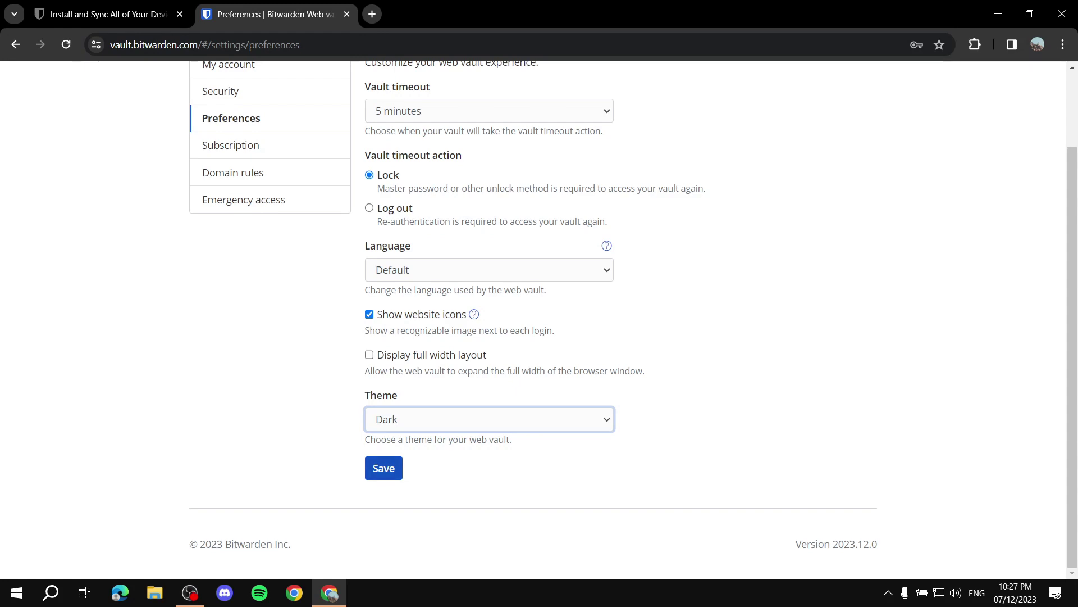
key("Tab")
key("Return")
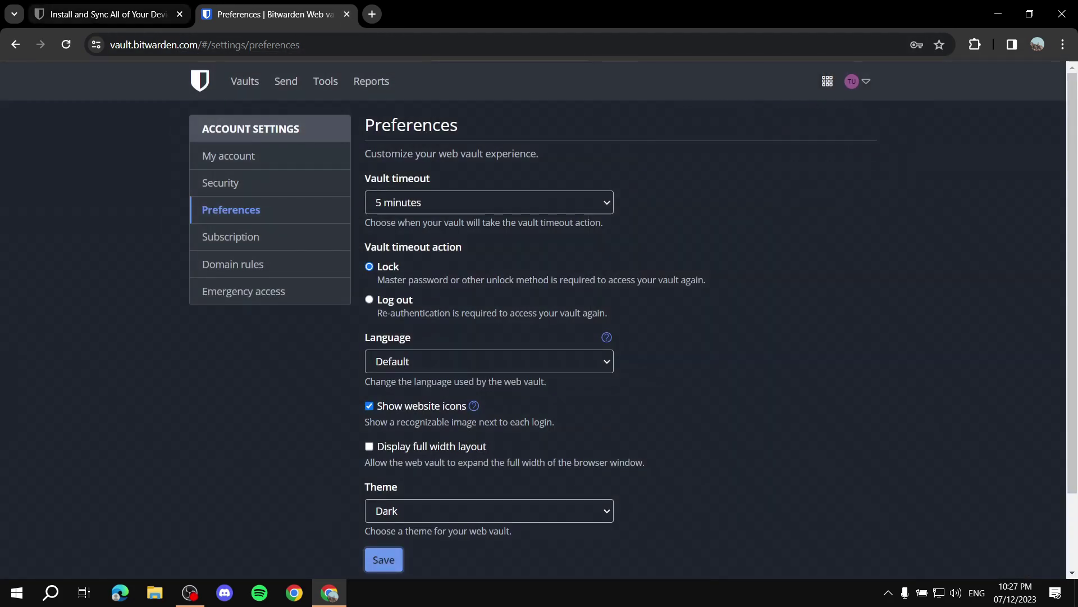
key("ctrl+shift+Tab")
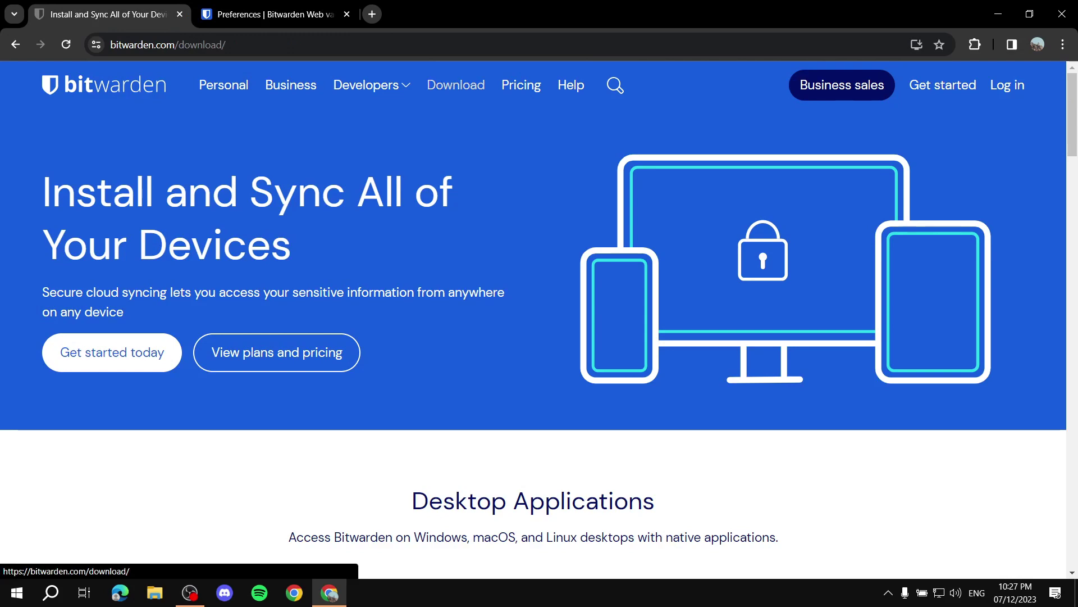
Step: Add the Bitwarden extension to Chrome from its Chrome Web Store page
scroll(533, 337, "down", 12)
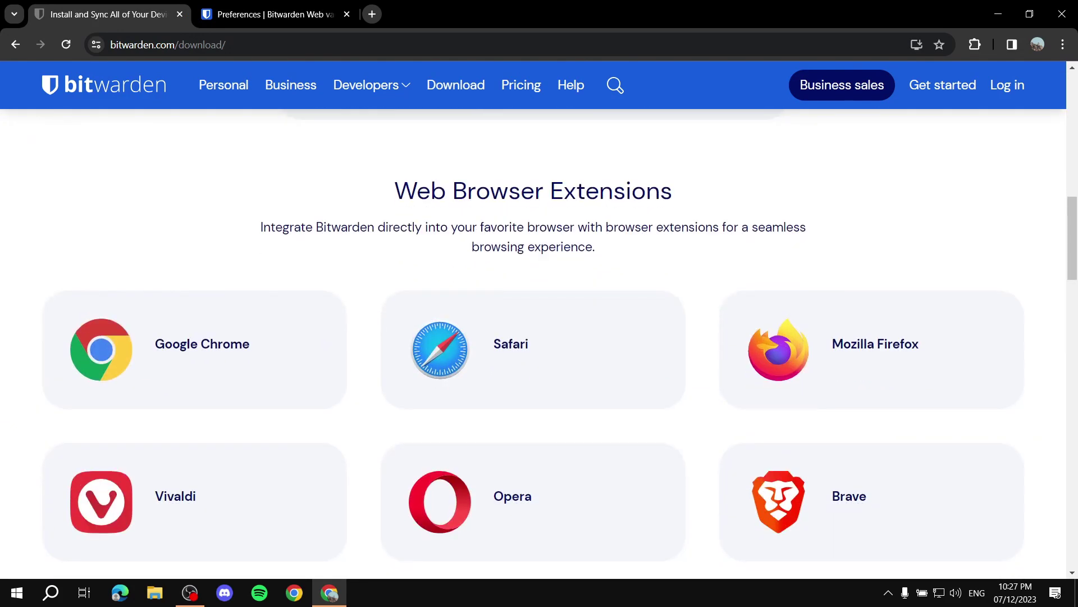
scroll(533, 337, "down", 3)
scroll(534, 337, "up", 6)
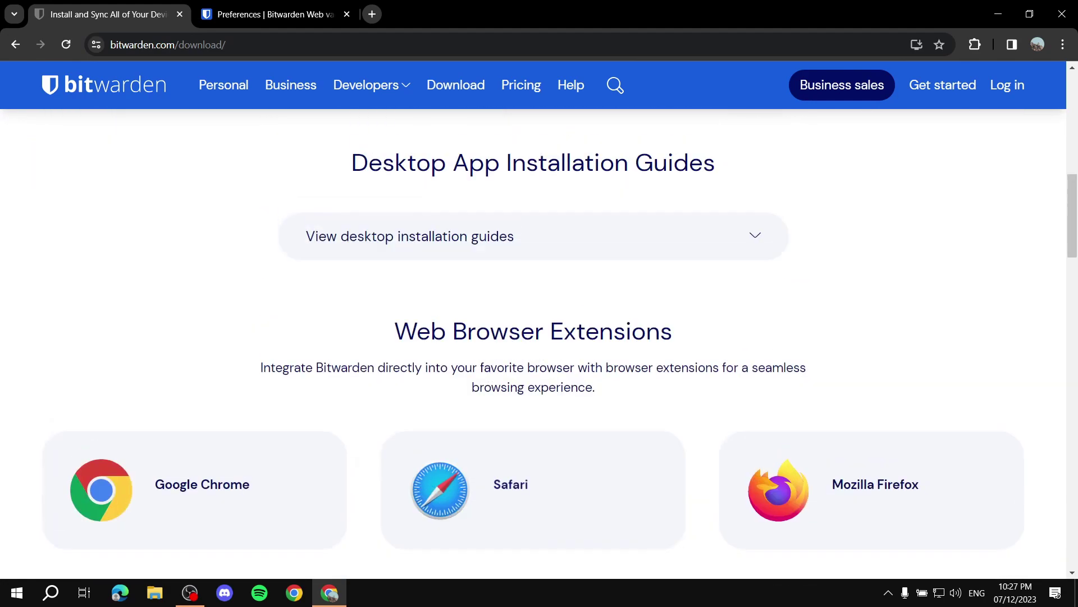
scroll(193, 271, "down", 4)
left_click(193, 271)
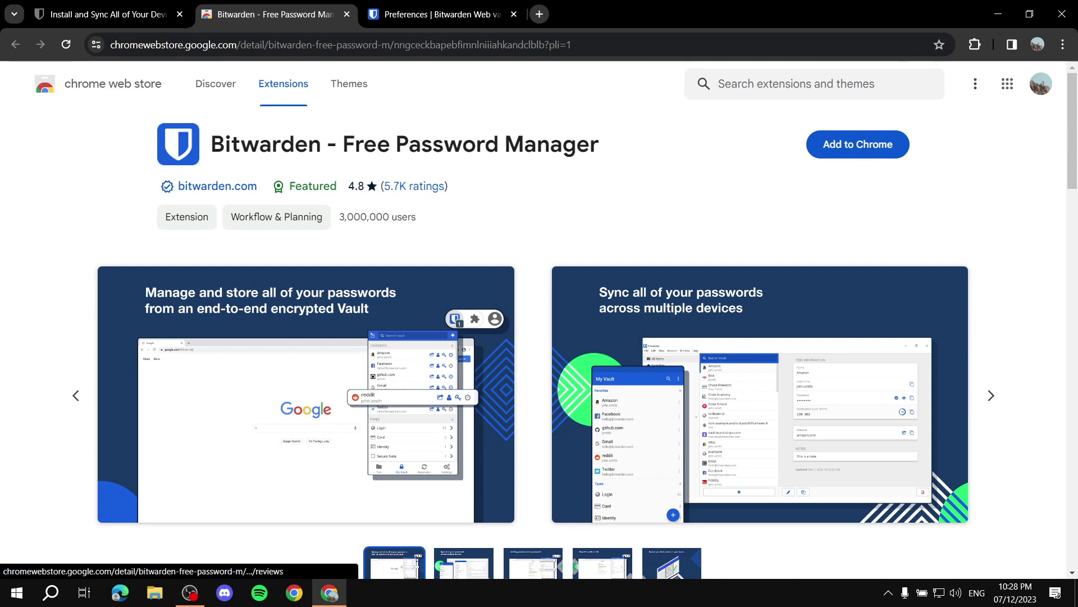
left_click(857, 144)
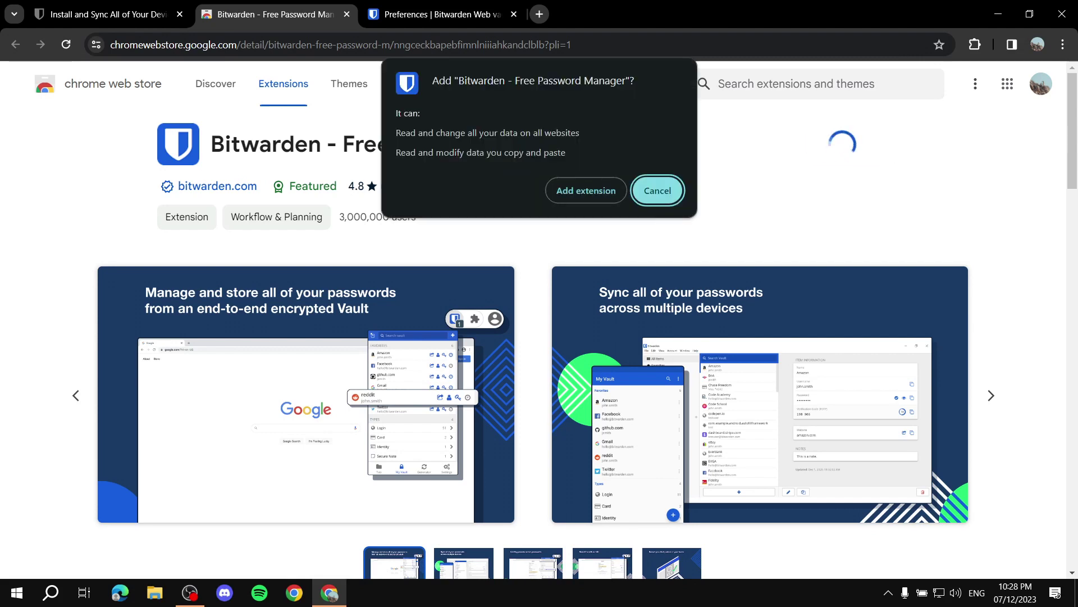
key("Escape")
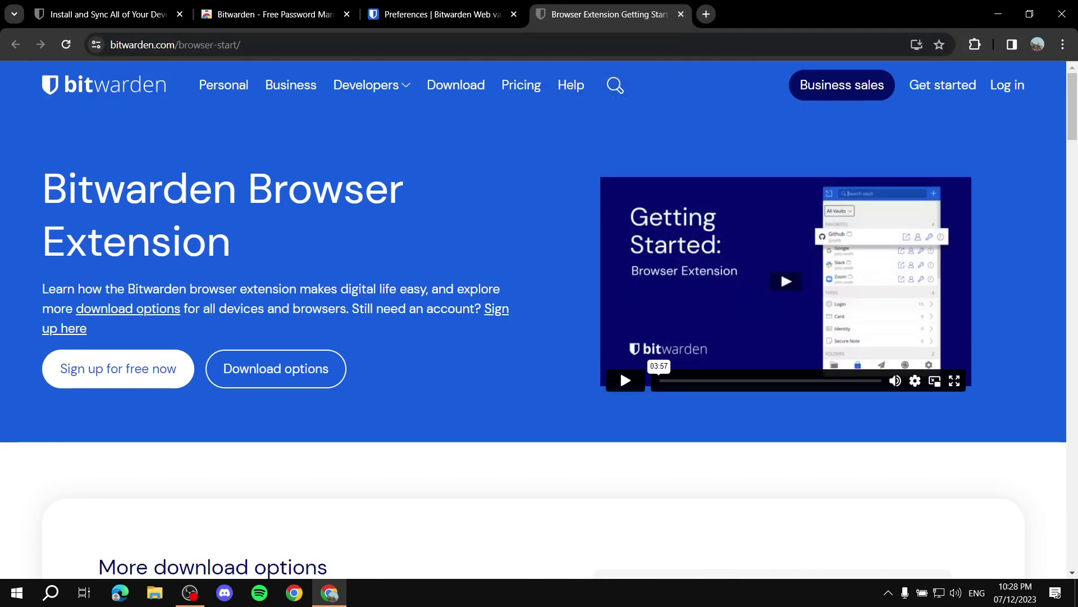
Step: Close the getting-started, vault preferences and Web Store tabs, then show Chrome's installed extensions list
left_click(681, 14)
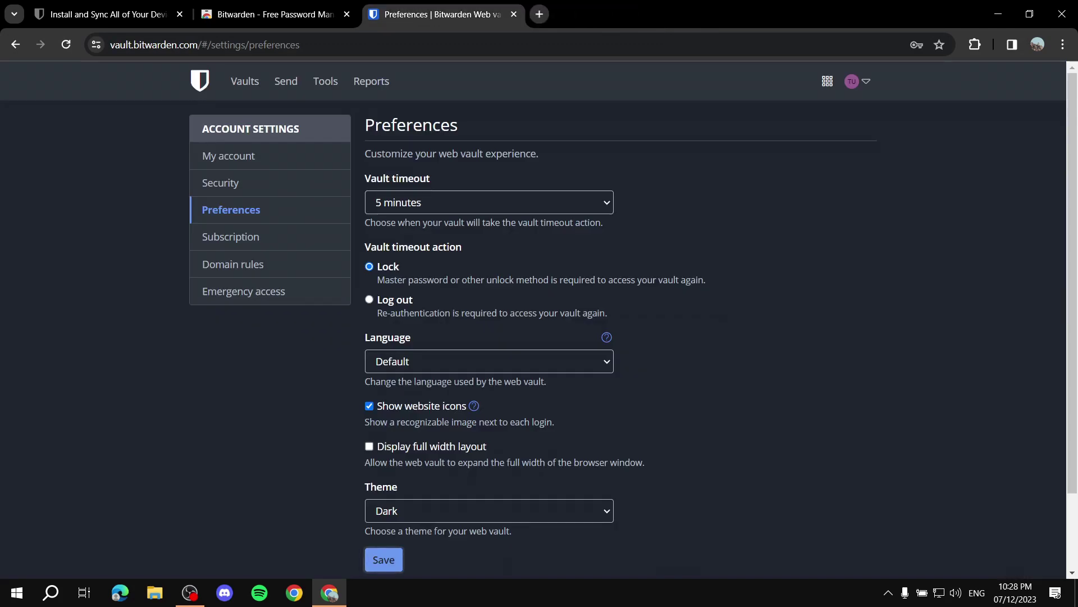
left_click(513, 14)
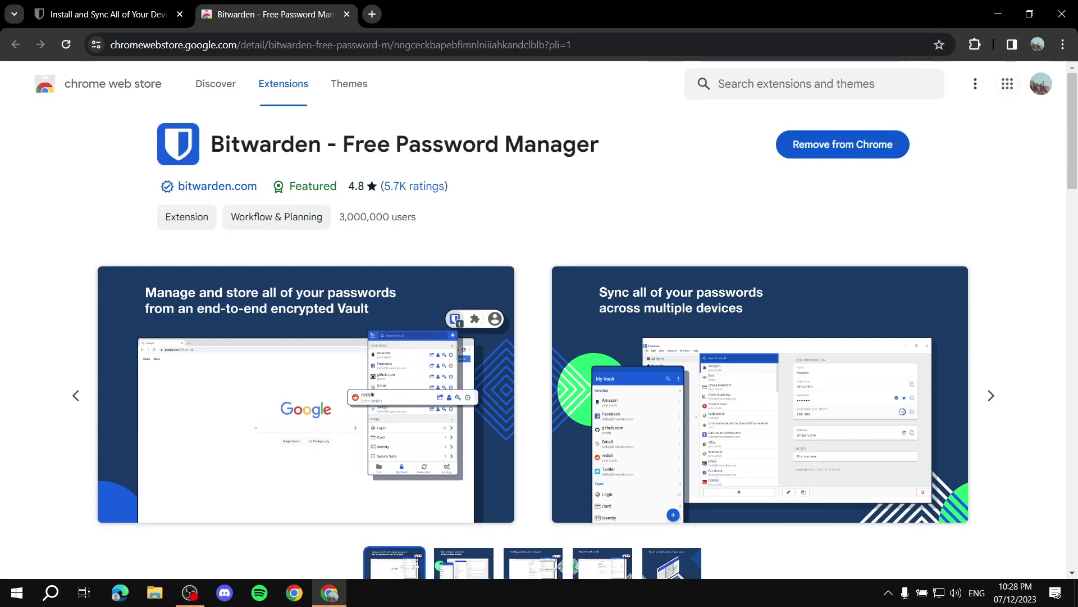
left_click(346, 14)
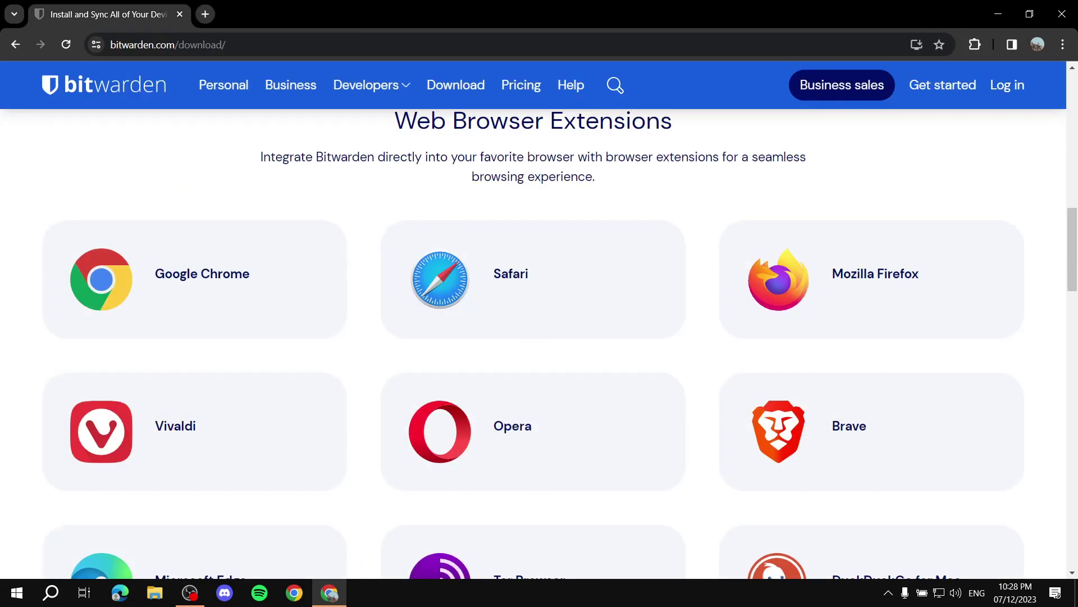
left_click(975, 44)
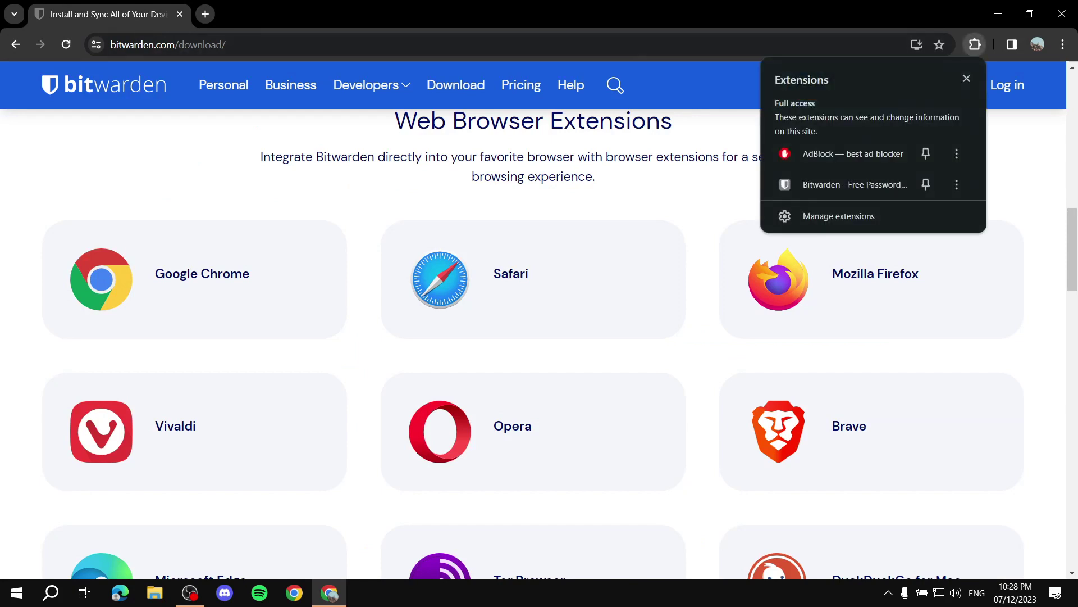
Step: Pin Bitwarden to the toolbar and enter the account e-mail in its popup with Remember email ticked
left_click(925, 185)
left_click(949, 44)
left_click(949, 44)
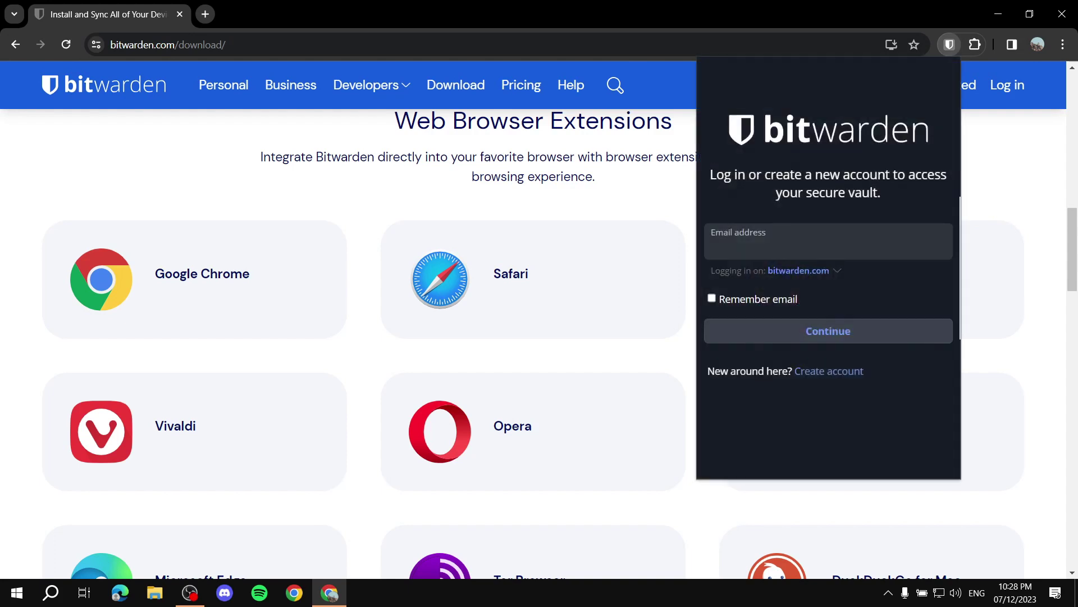
key("Down")
key("Return")
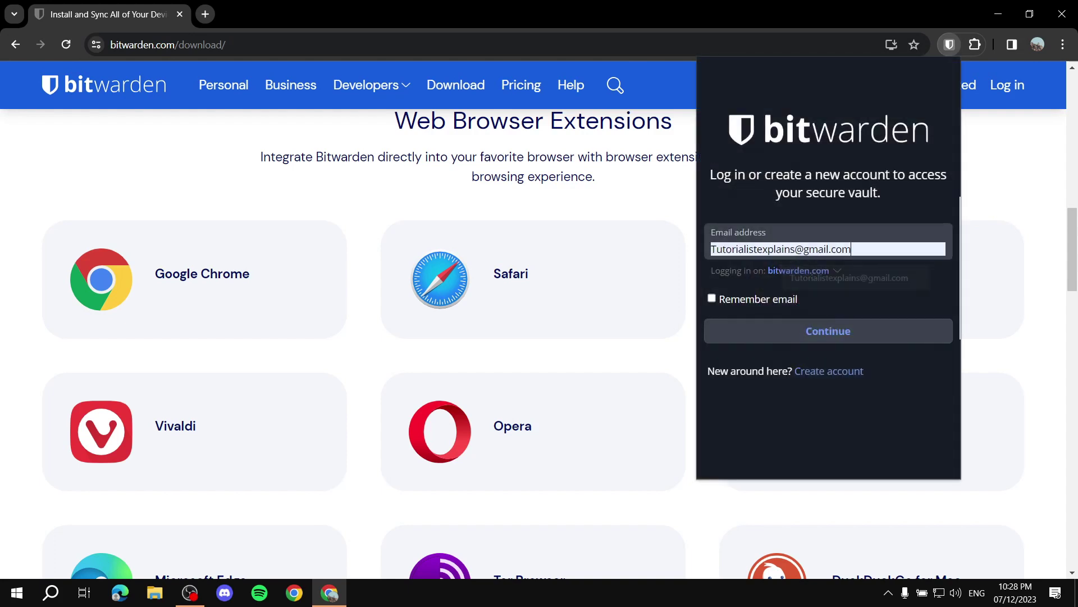
key("Tab")
key("space")
key("Tab")
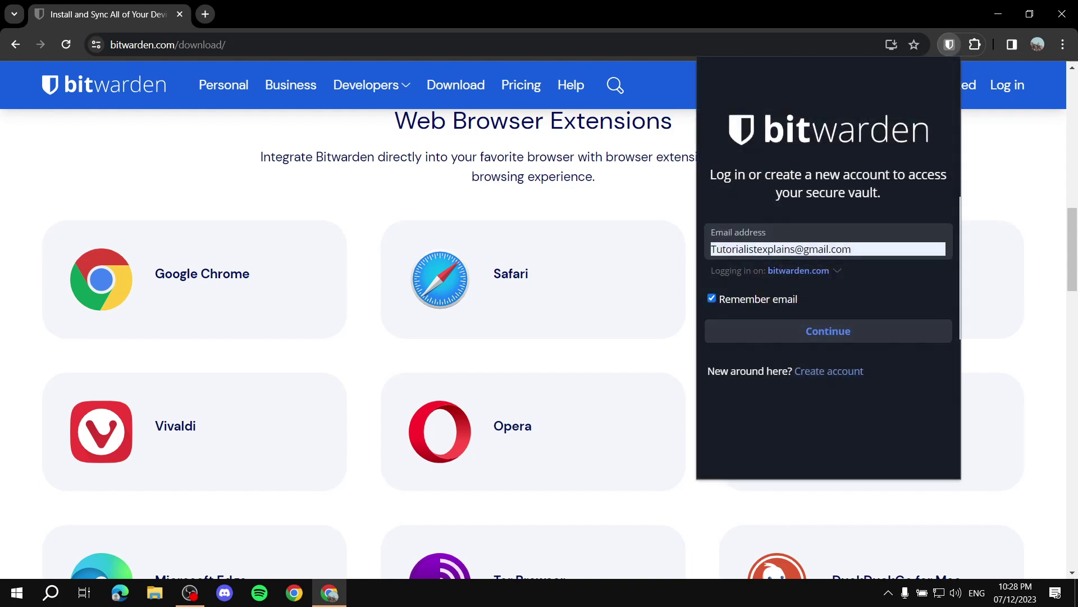
key("Return")
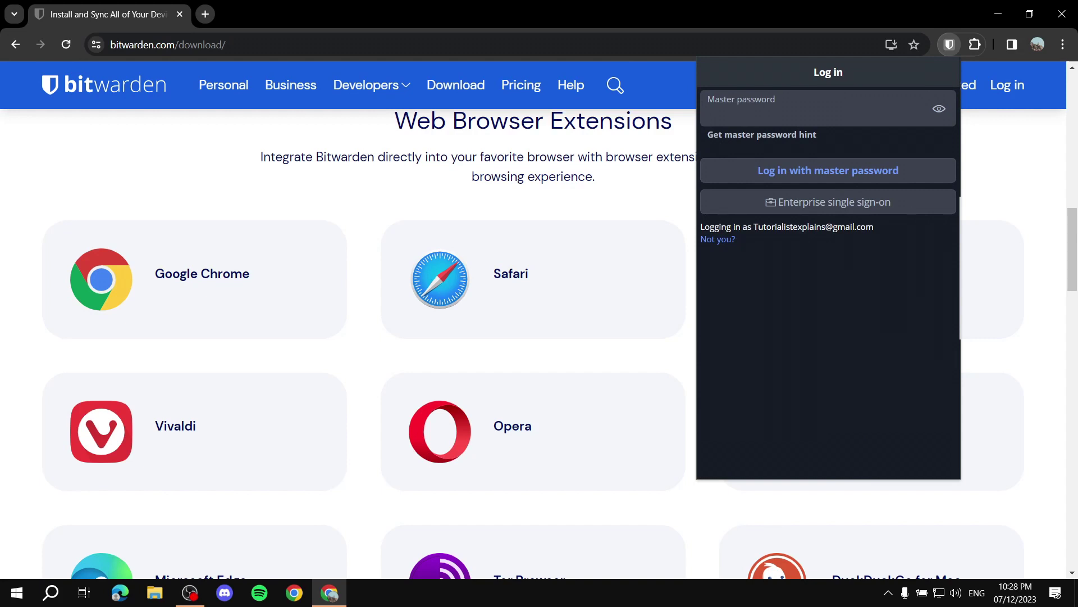
Step: Log in with the pasted master password and the 6-digit authenticator code, remembering this device
key("ctrl+v")
key("Return")
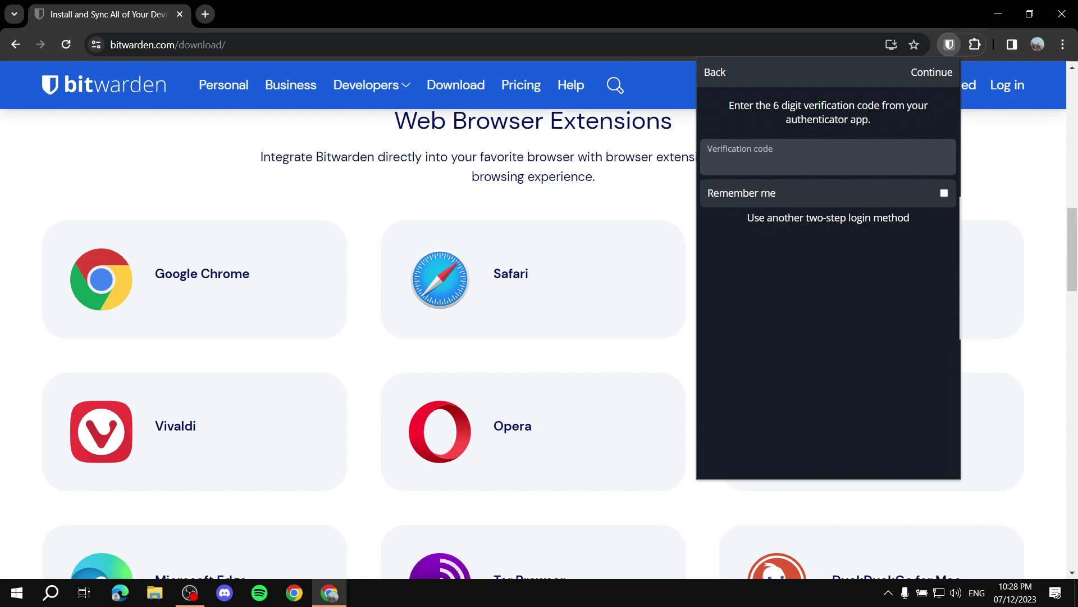
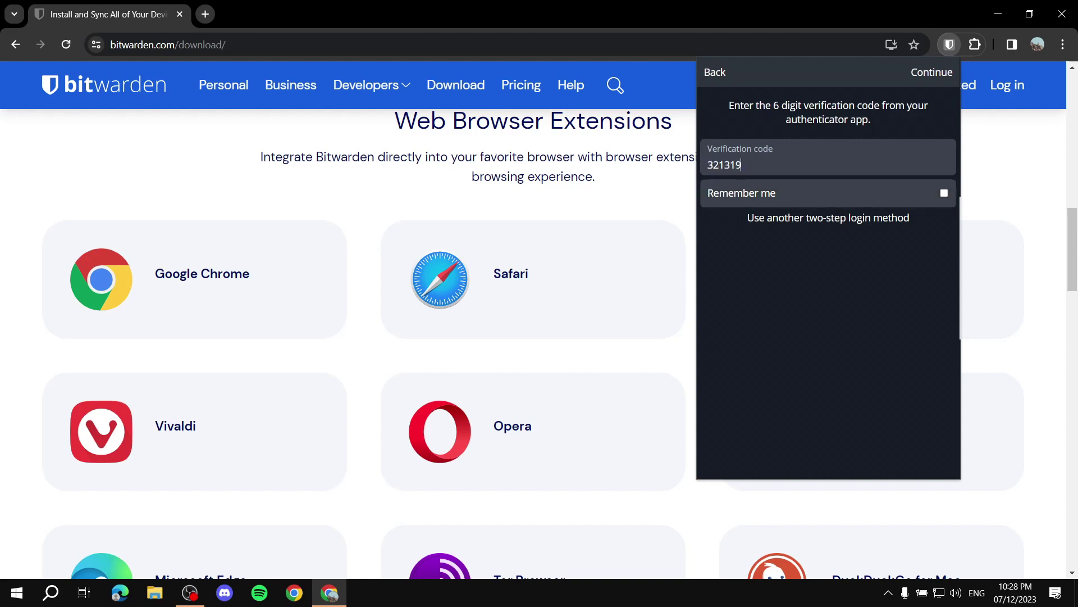
left_click(944, 192)
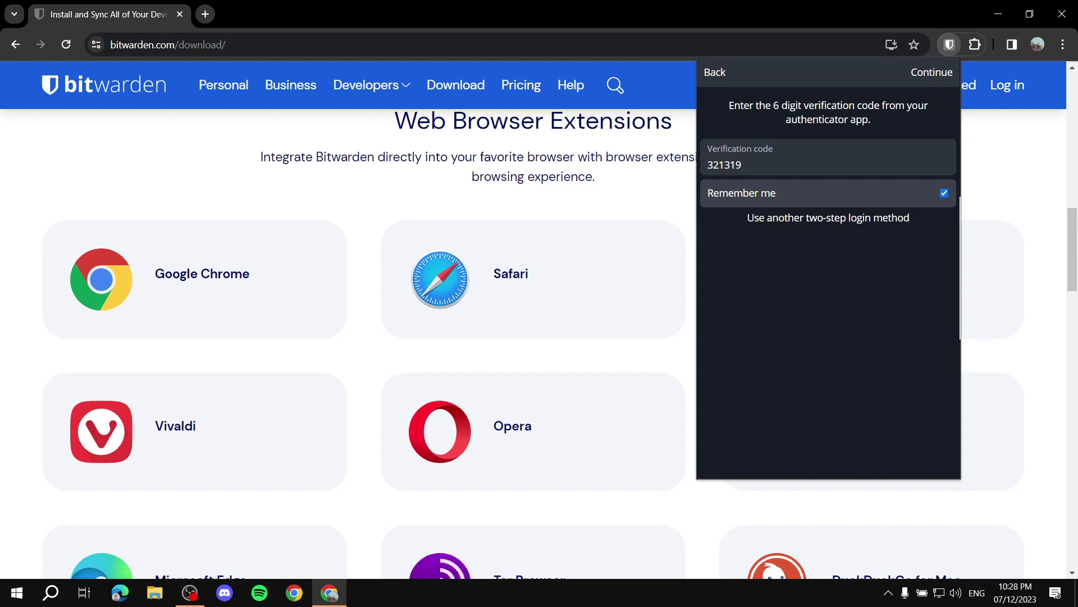
left_click(932, 72)
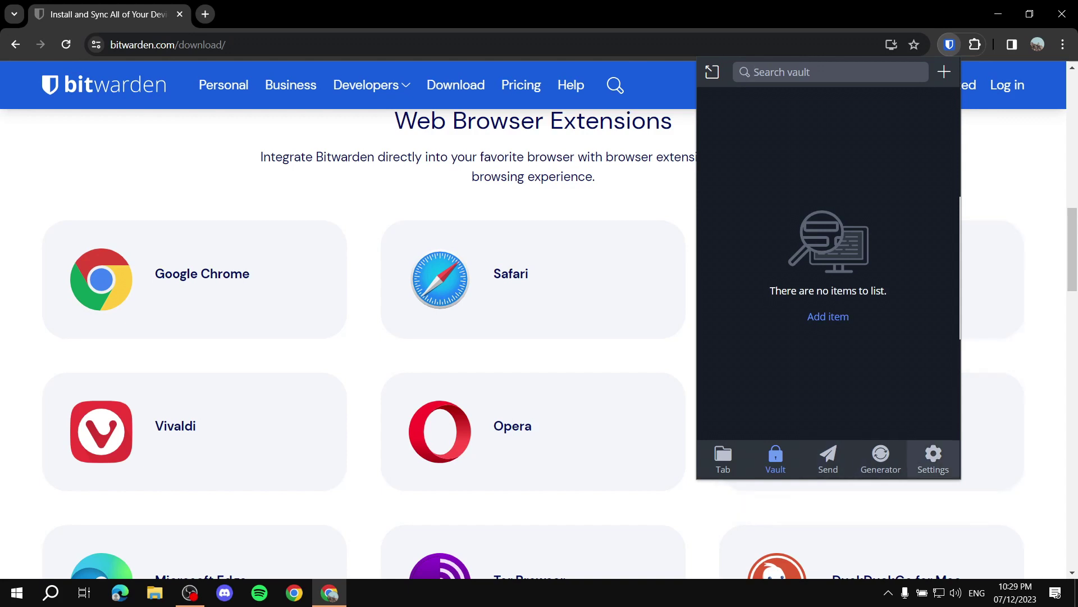
Step: Reach the extension's Auto-fill settings page, closing the stray extension shortcuts tab along the way
left_click(933, 457)
left_click(815, 124)
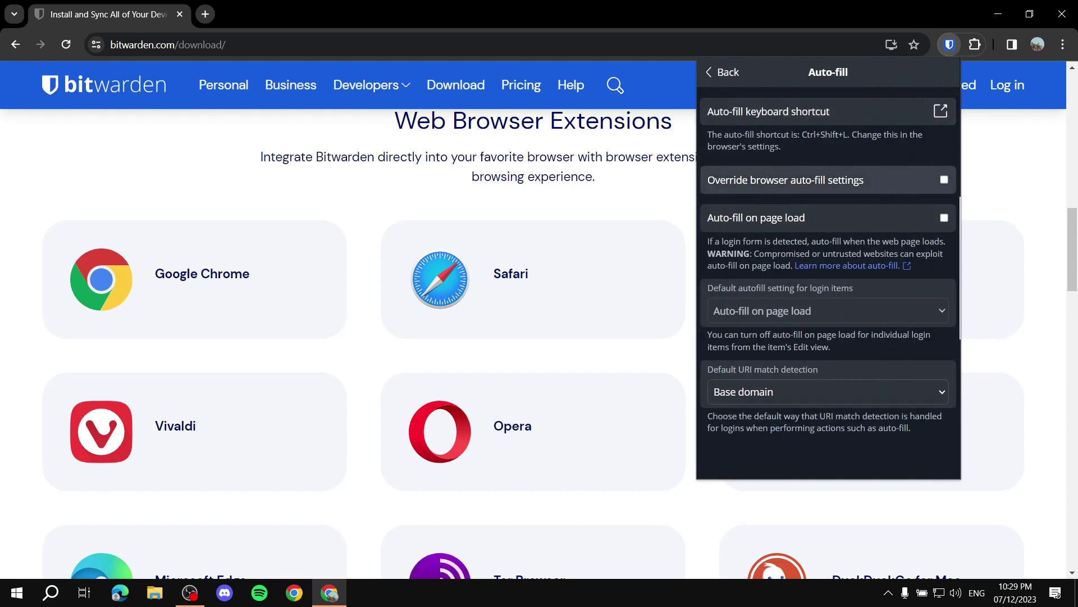
left_click(825, 111)
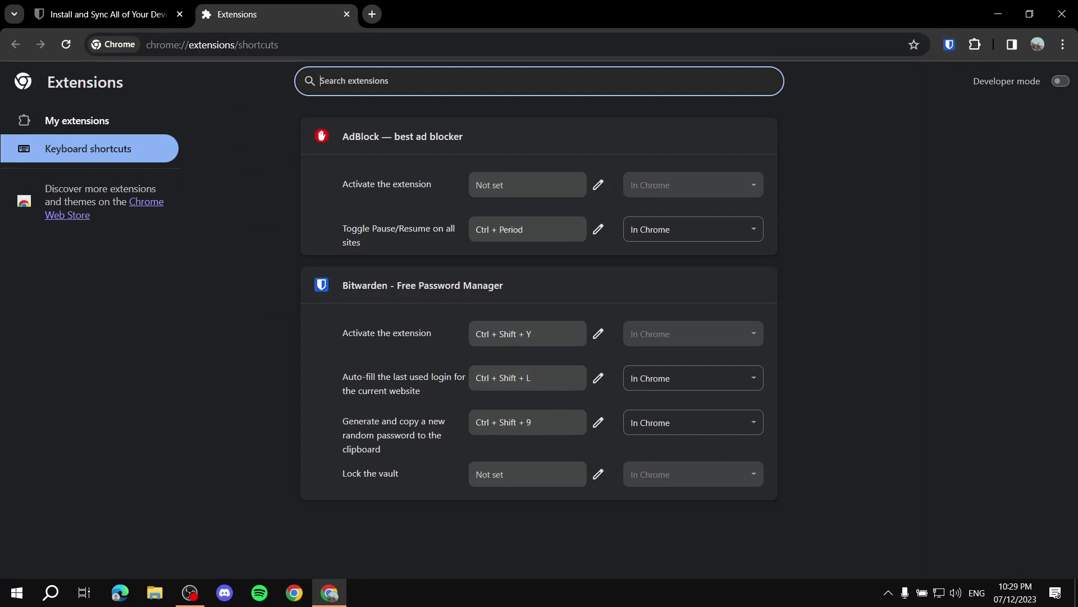
left_click(346, 14)
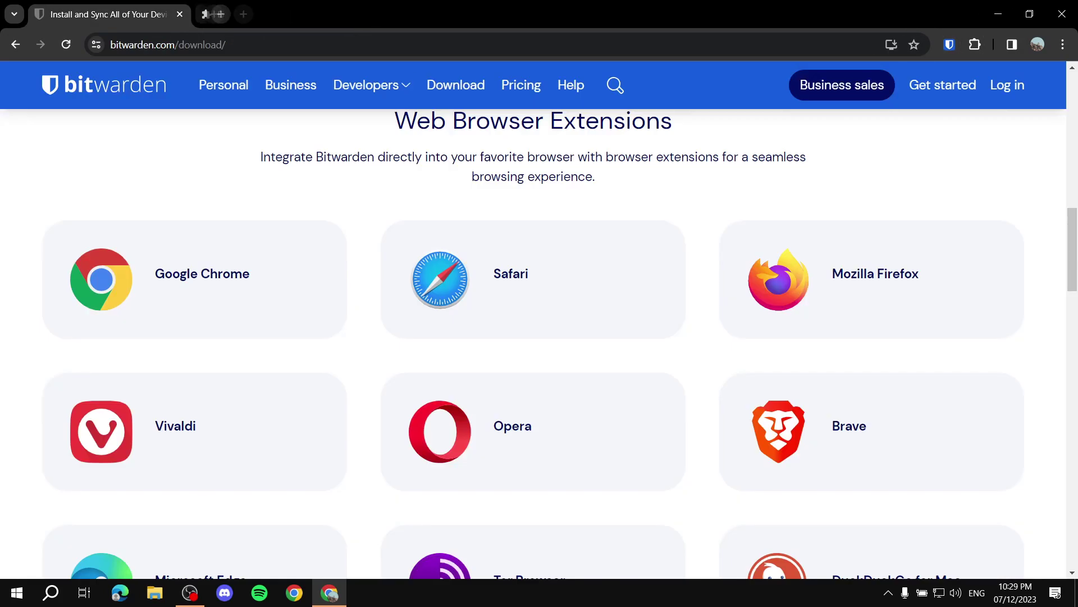
left_click(950, 45)
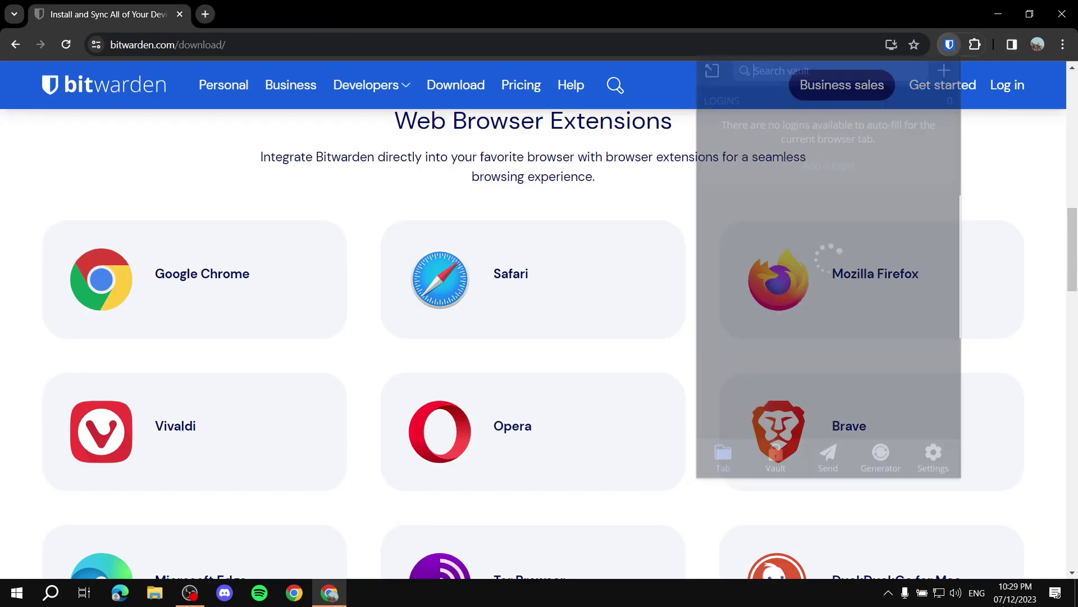
left_click(933, 458)
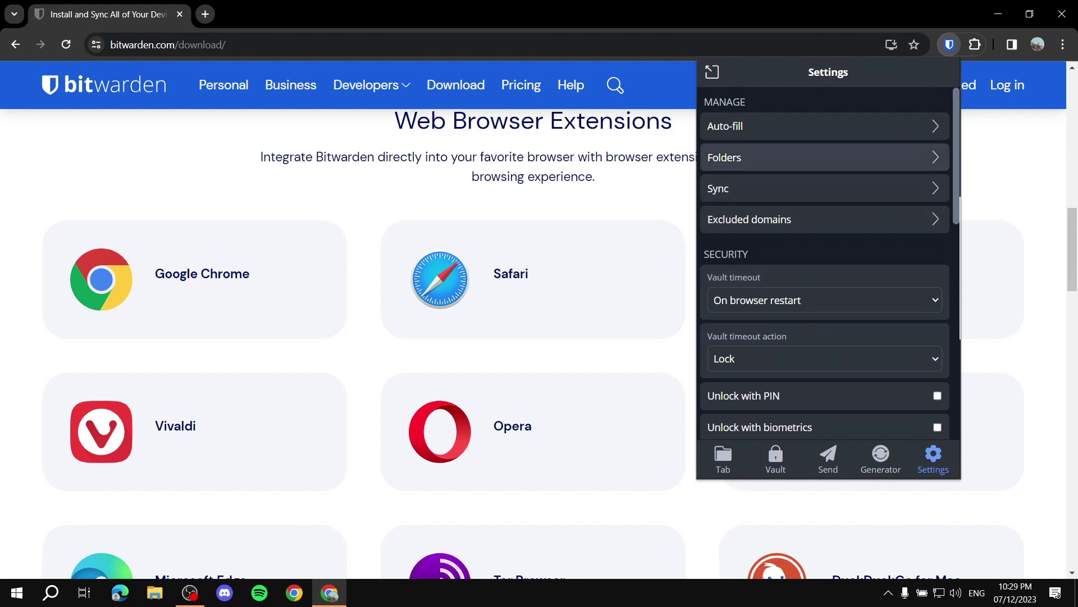
left_click(719, 158)
left_click(723, 72)
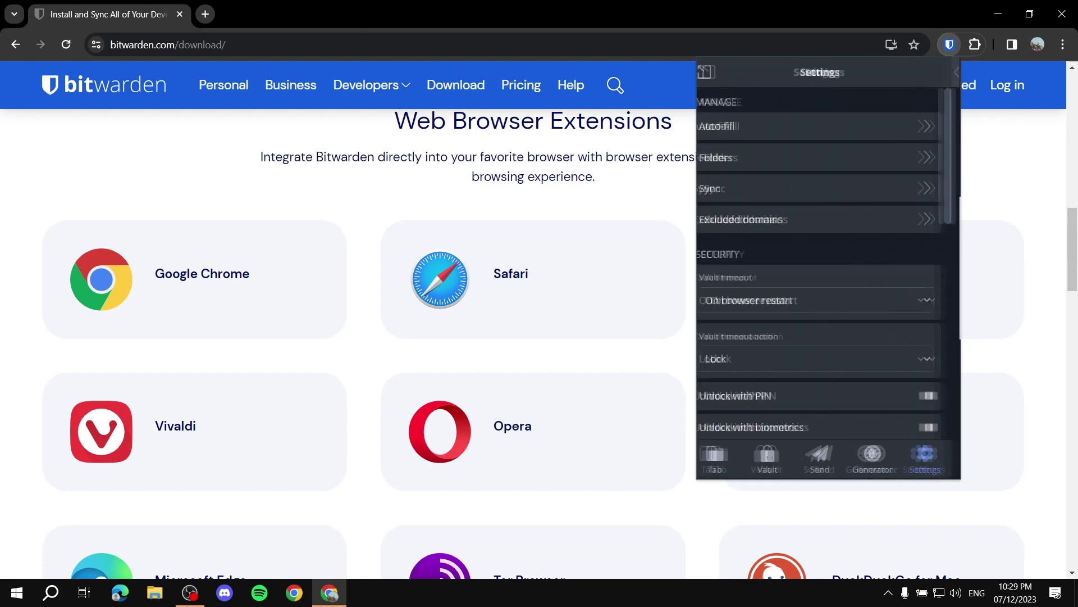
left_click(724, 125)
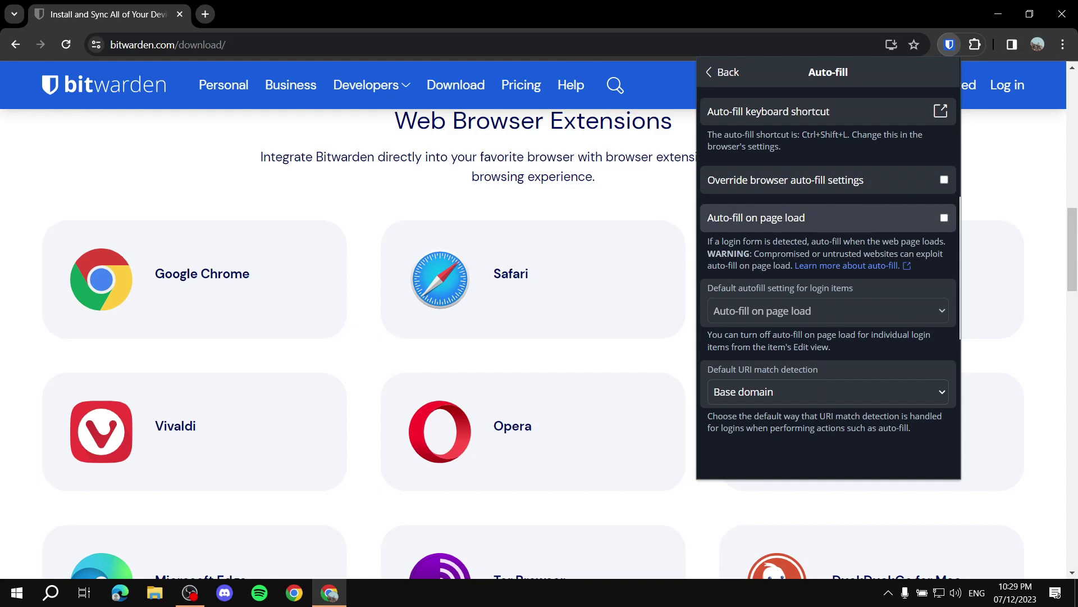
Step: Turn on auto-fill on page load with the default set to 'Do not auto-fill on page load'
left_click(944, 218)
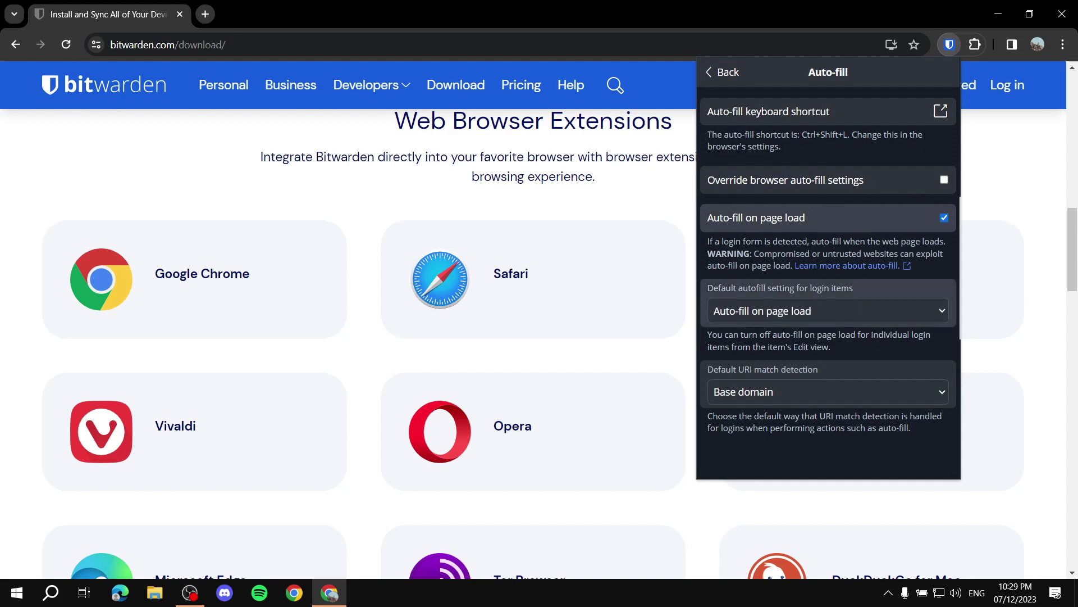
left_click(828, 310)
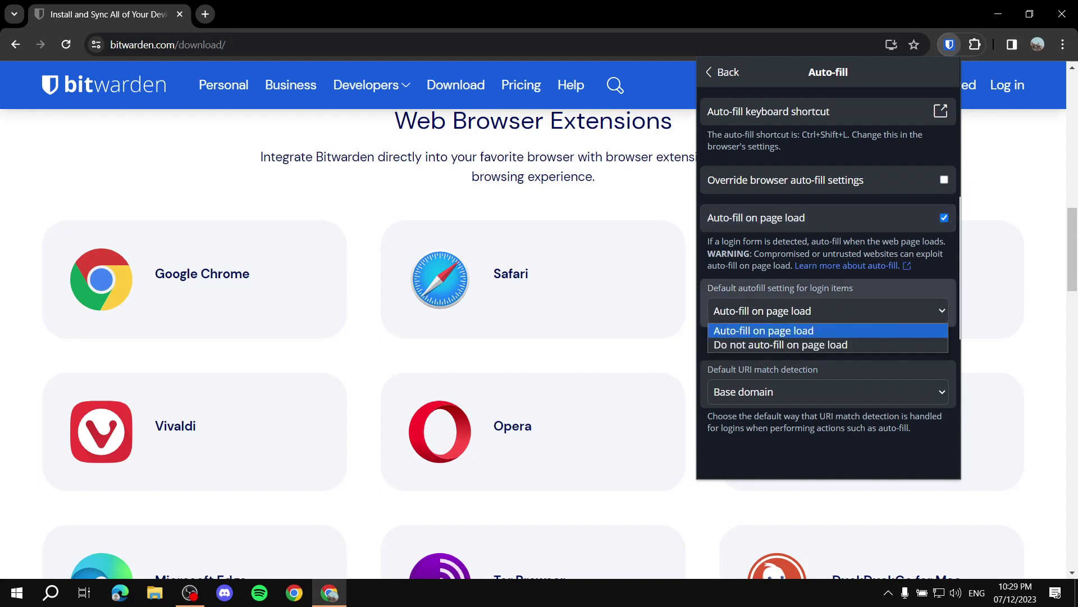
key("Return")
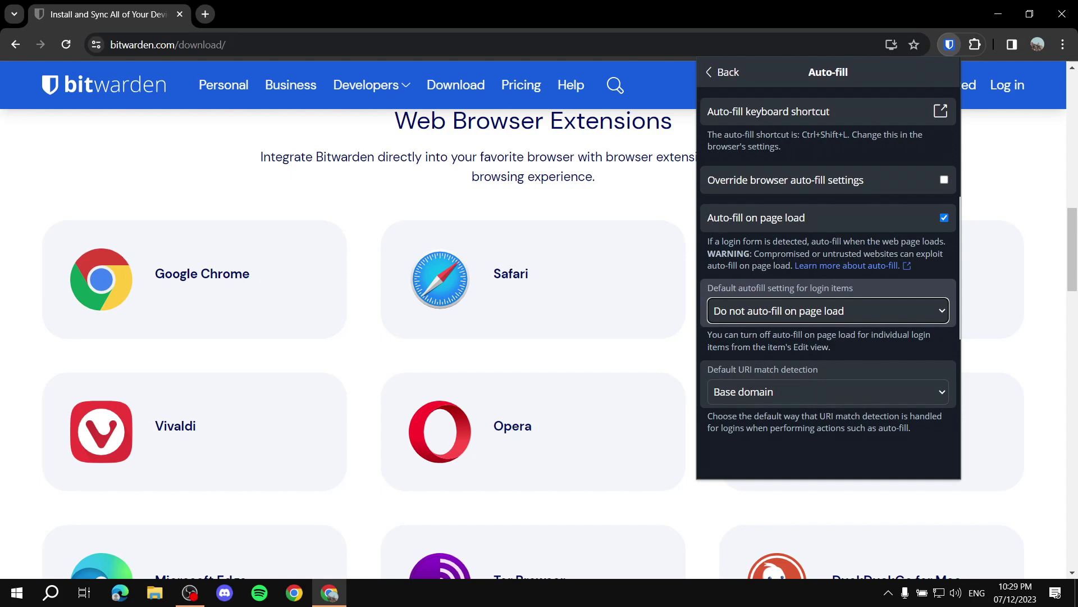
left_click(723, 72)
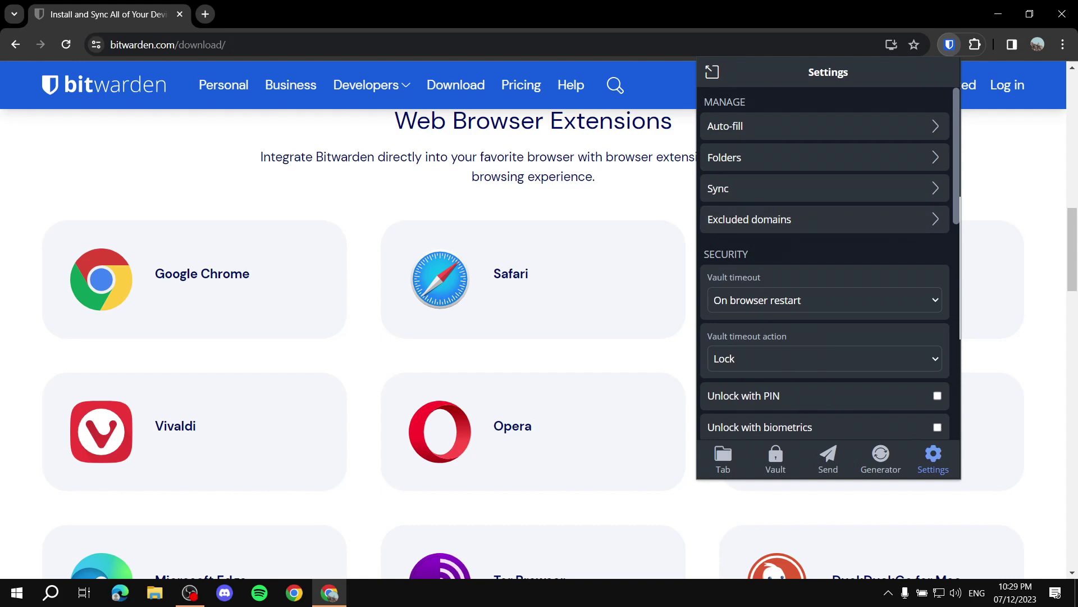
Step: Close the Firefox add-on page that opened by mistake and start a new blank browser tab
scroll(825, 219, "down", 3)
scroll(825, 264, "down", 2)
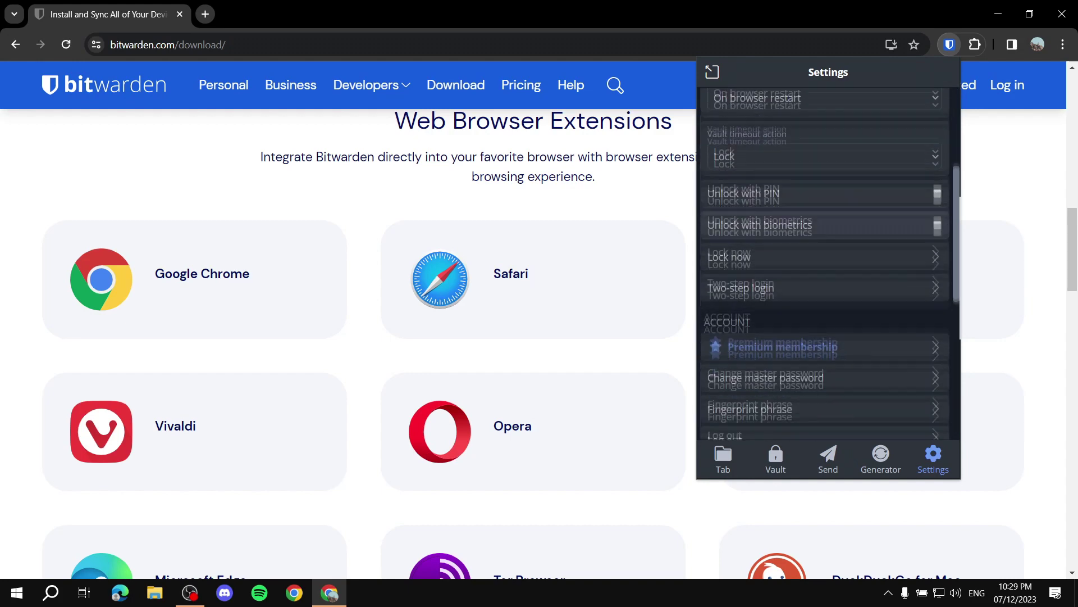
scroll(826, 264, "down", 4)
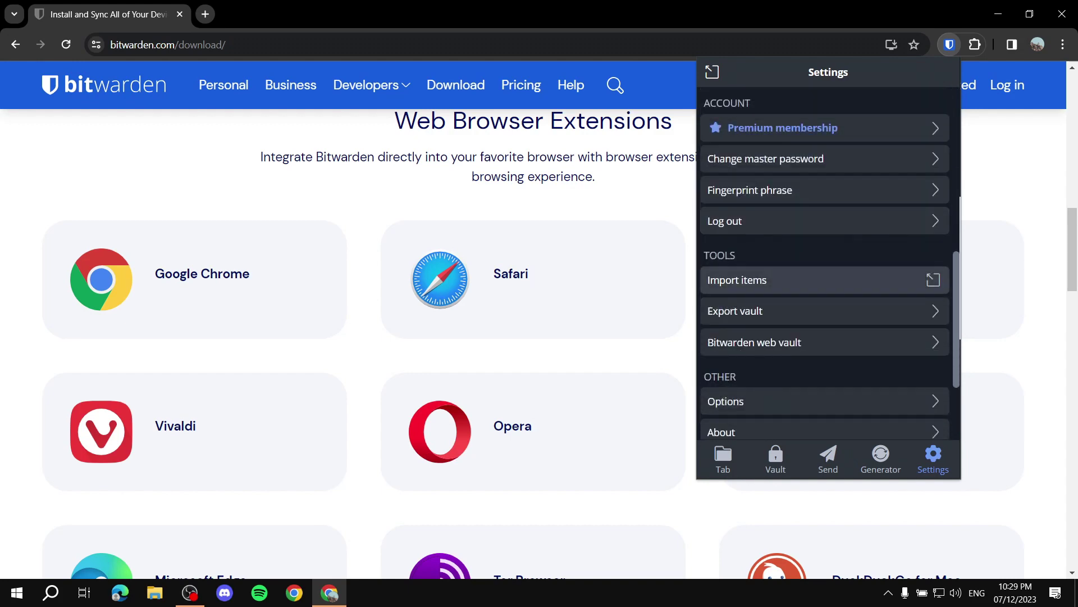
scroll(825, 264, "down", 3)
scroll(825, 264, "up", 10)
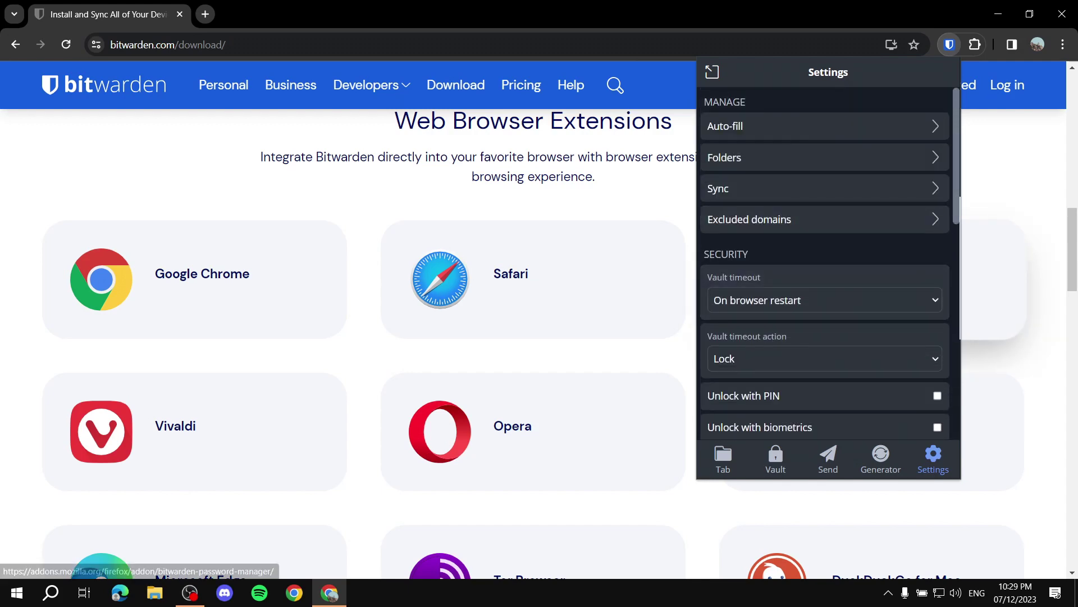
left_click(992, 281)
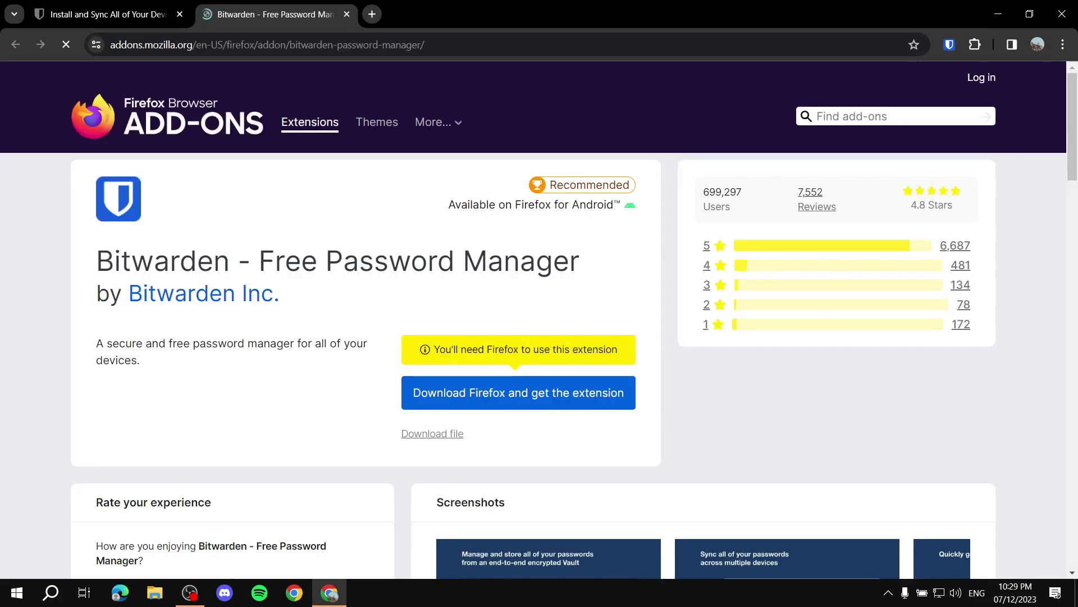
key("ctrl+w")
left_click(206, 14)
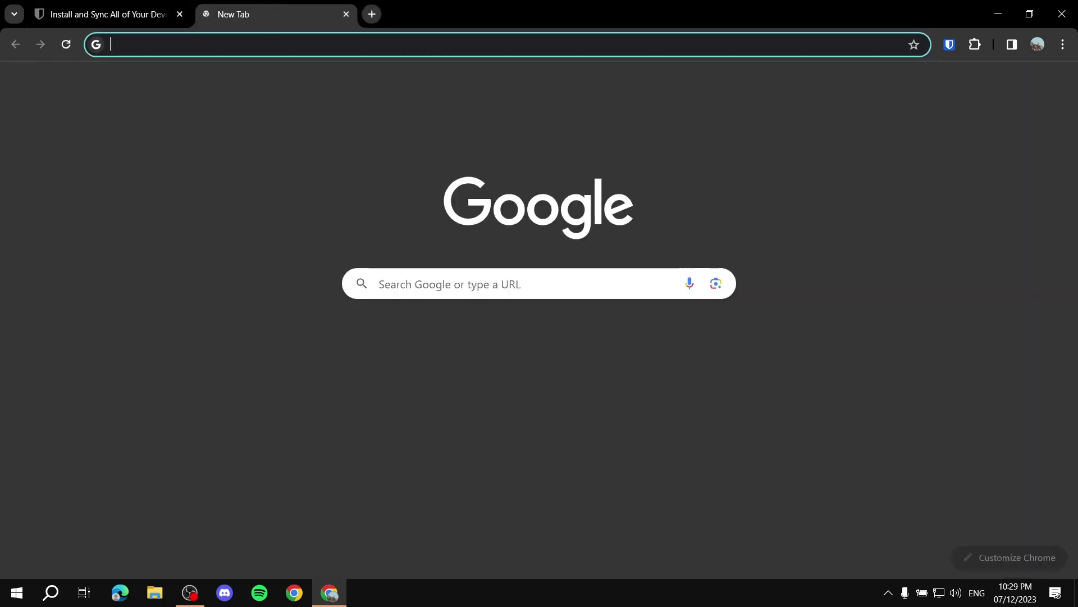
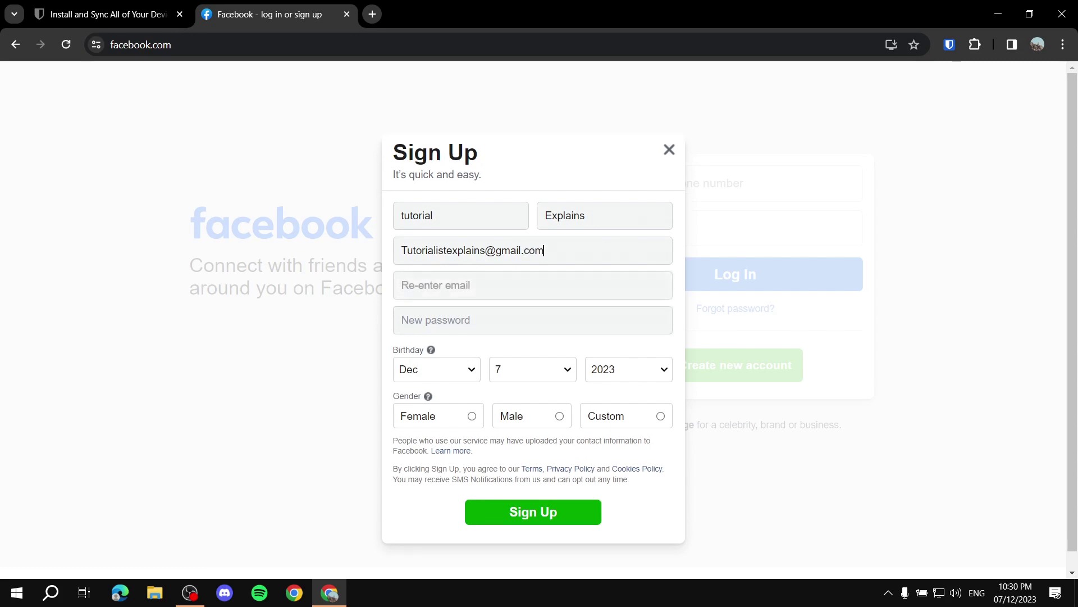
Step: Enter the e-mail address and paste the same address into the Re-enter email field
key("ctrl+a")
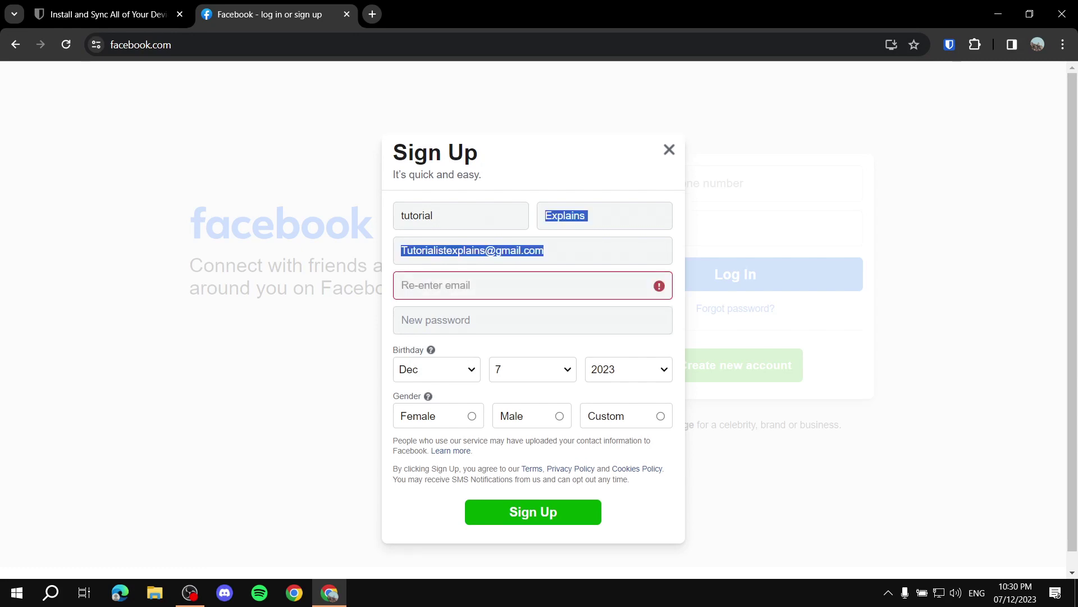
key("End")
key("ctrl+shift+Left")
key("shift+Home")
key("ctrl+c")
key("Tab")
key("ctrl+v")
Step: Skip the suggested strong password, choose Custom gender, and return to New password
key("Tab")
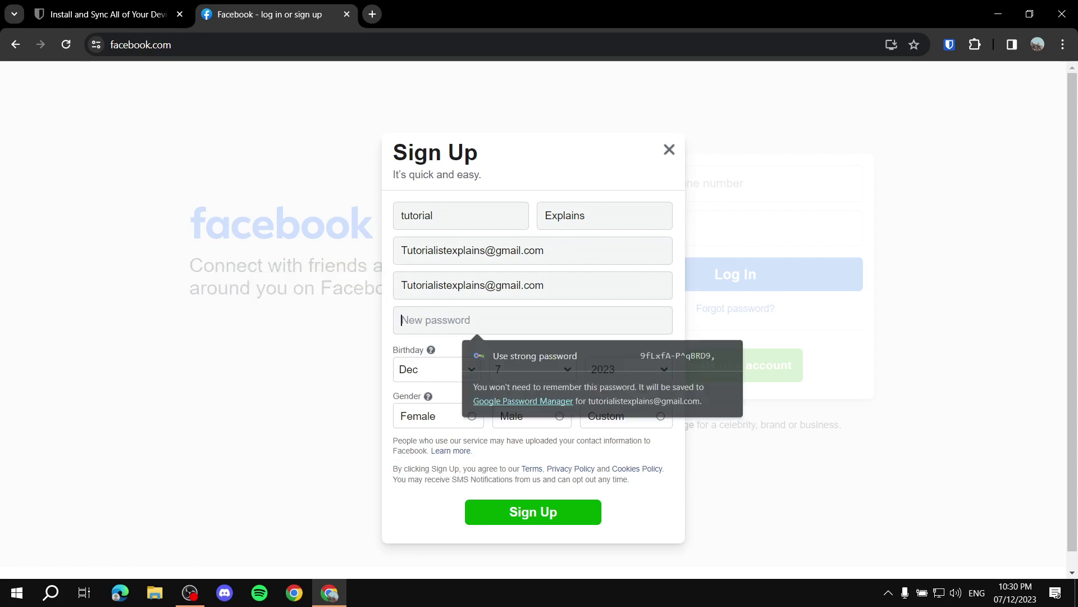
key("Down")
key("Up")
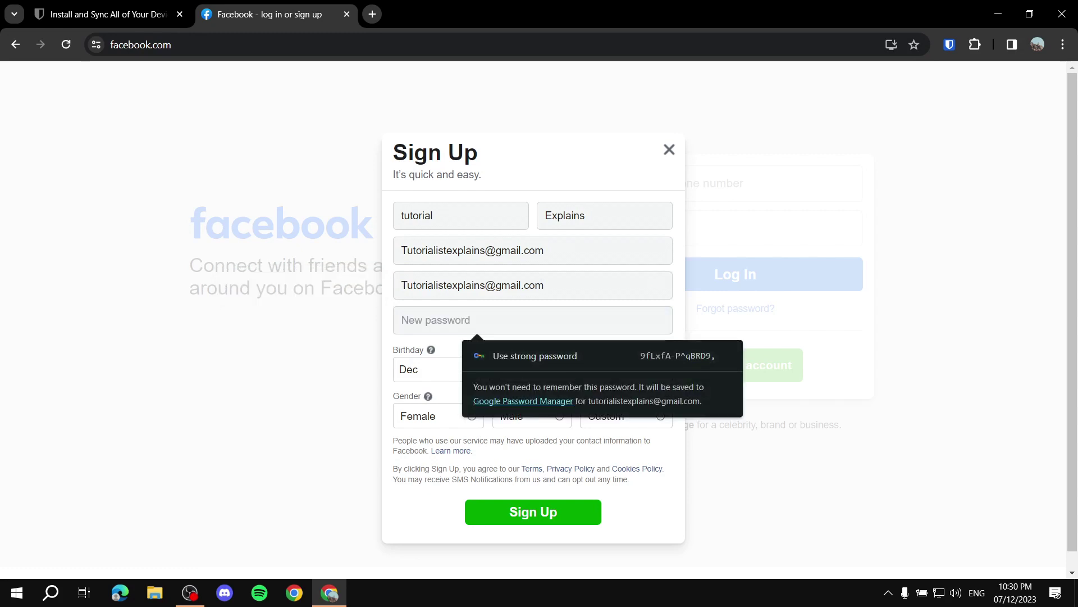
key("Tab")
key("Tab")
key("Tab")
key("Tab")
key("Up")
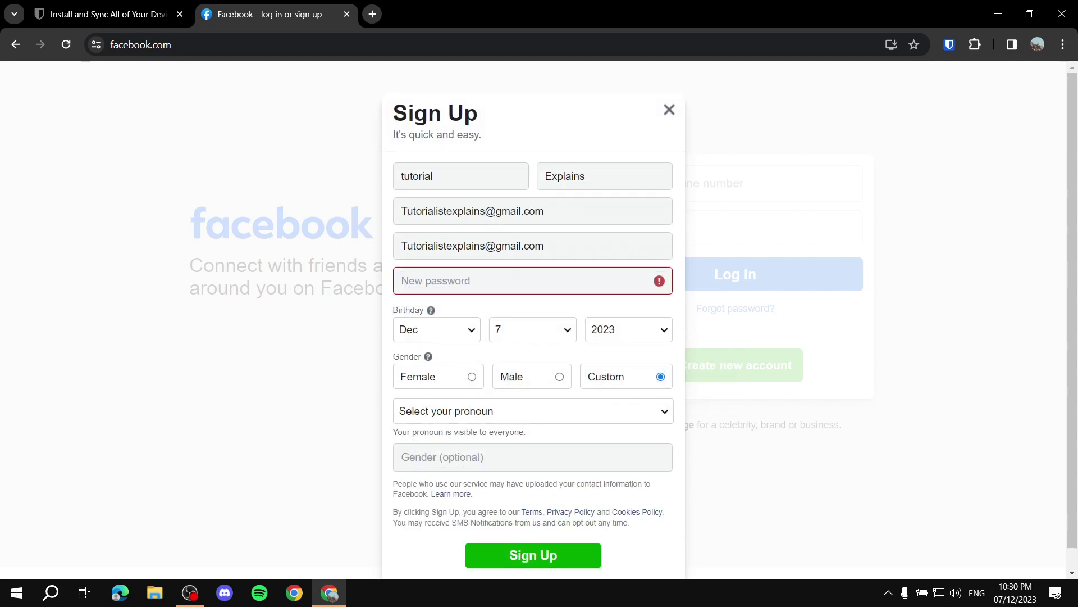
left_click(532, 280)
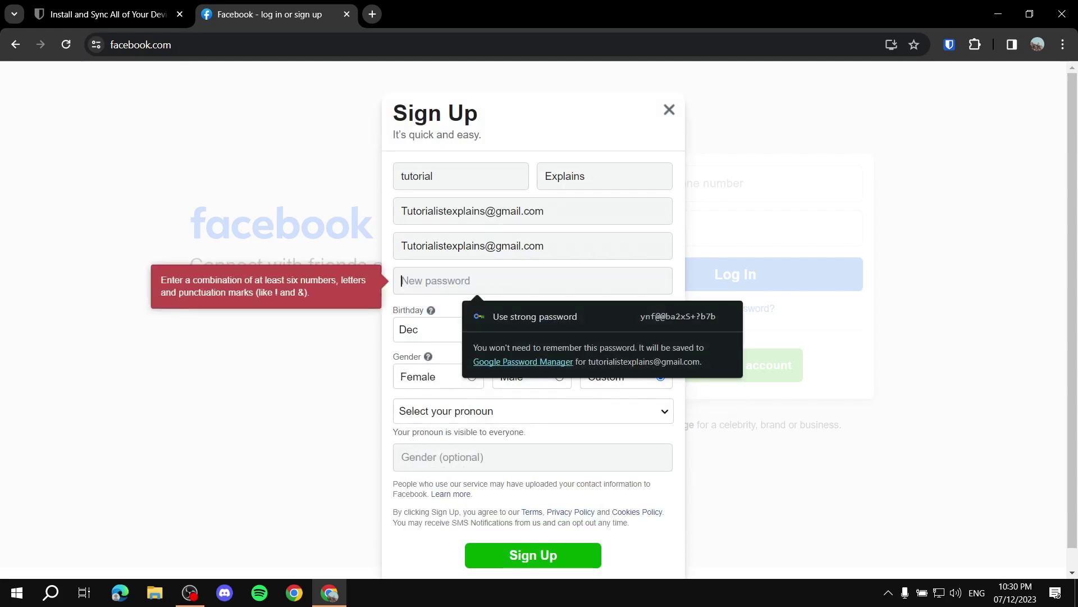
left_click(949, 44)
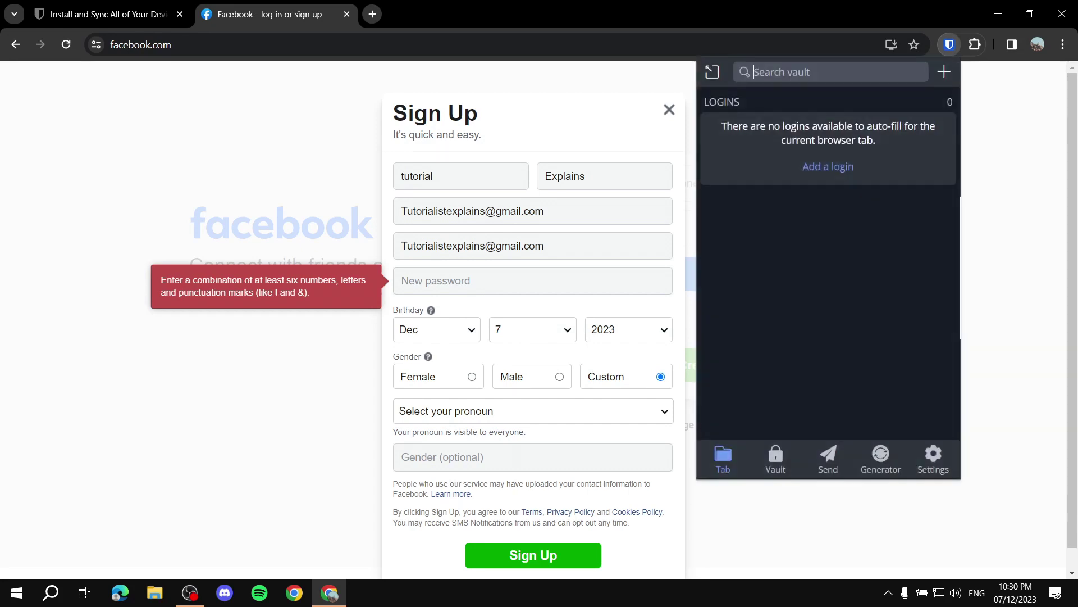
left_click(827, 166)
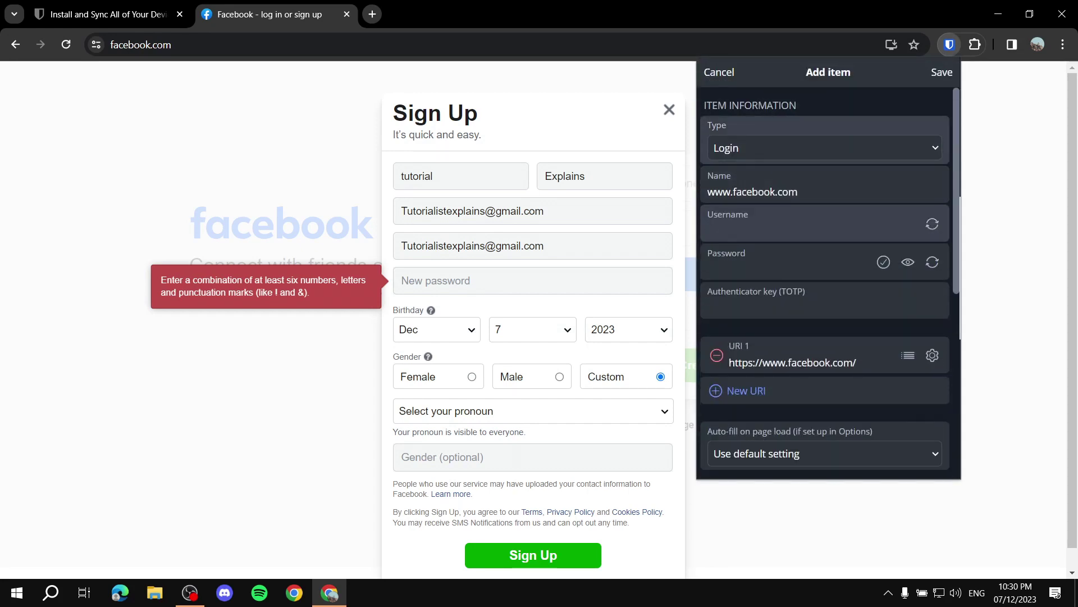
left_click(708, 230)
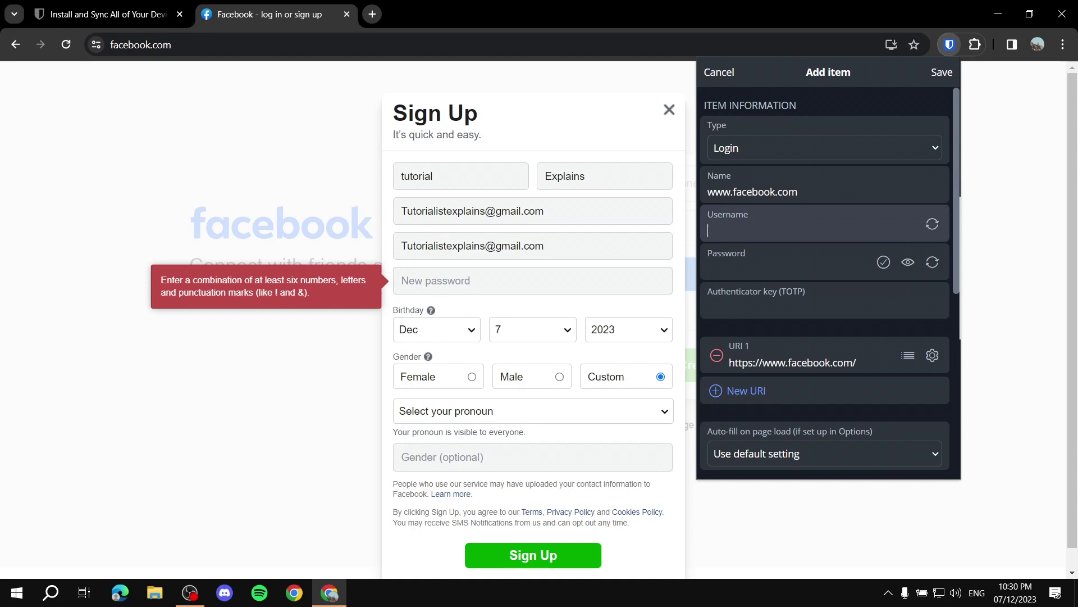
key("ctrl+v")
key("Tab")
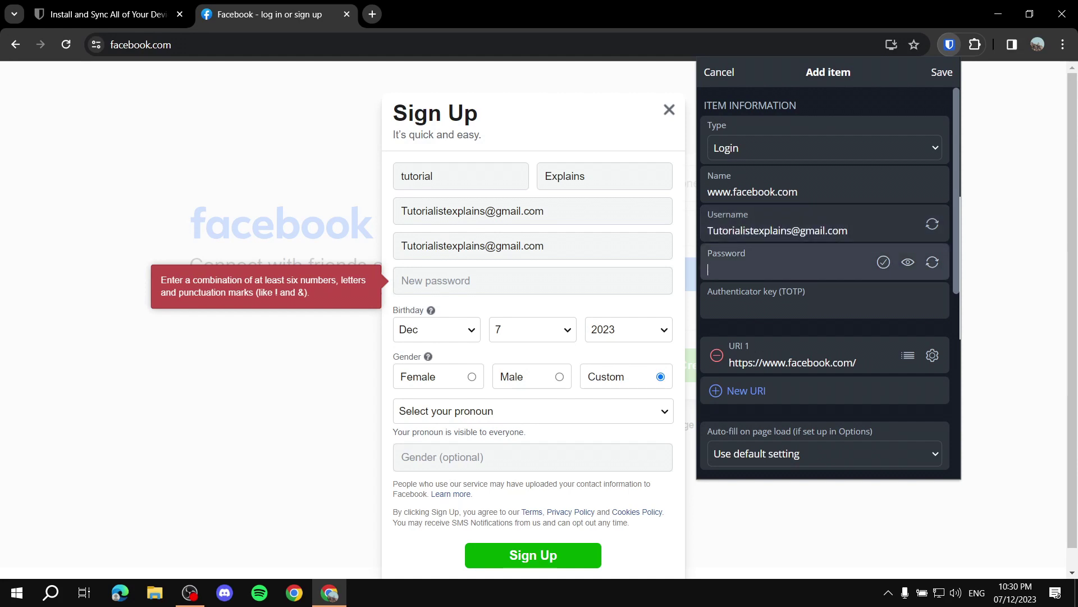
Step: Paste the copied password from clipboard history into the login and save it
key("super+v")
key("Down")
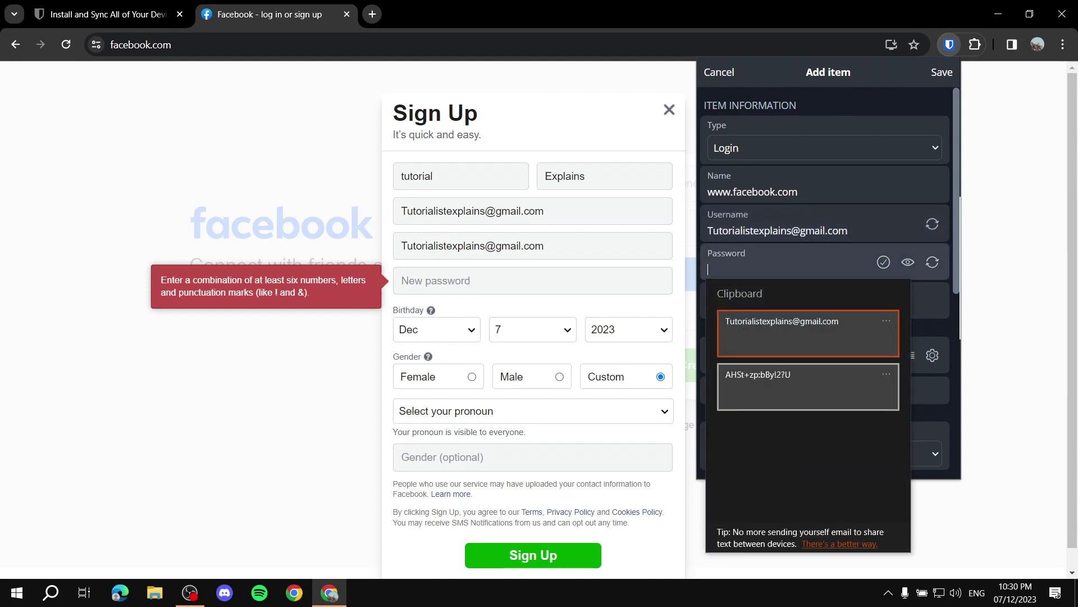
key("Return")
key("Tab")
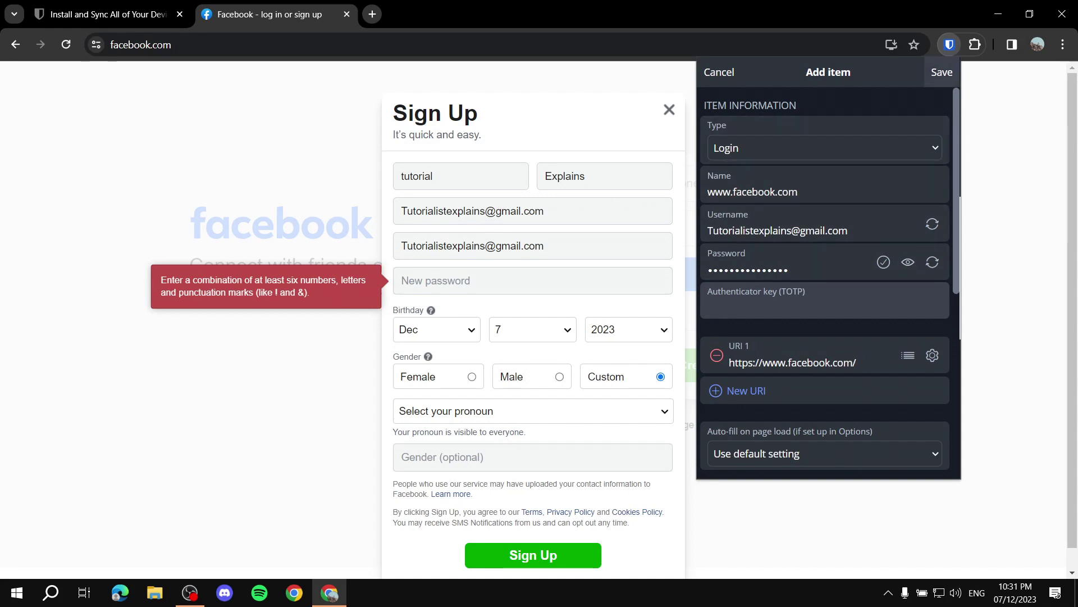
key("Return")
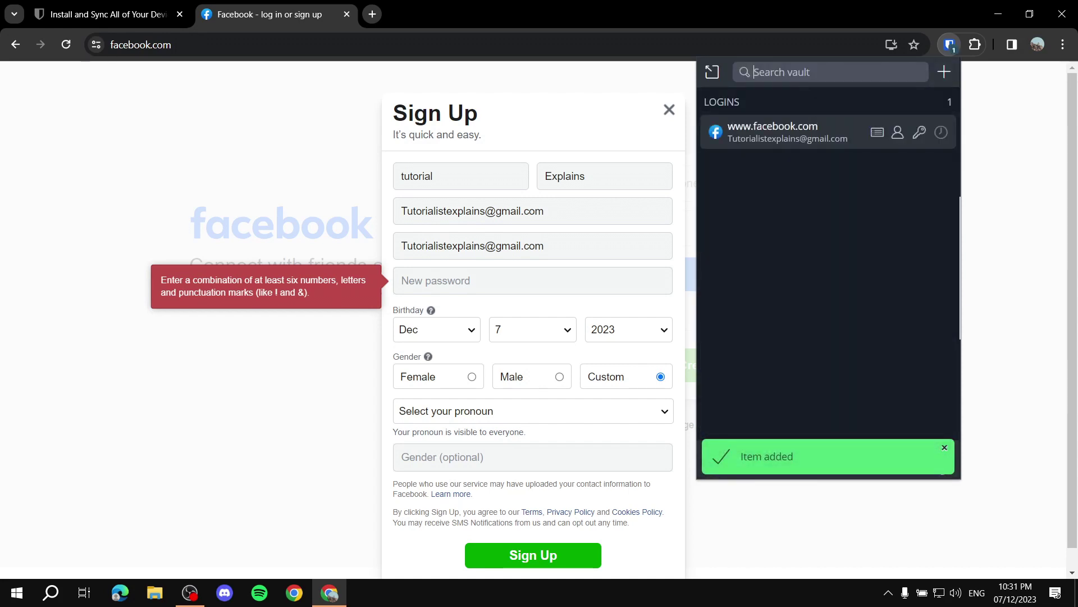
key("Escape")
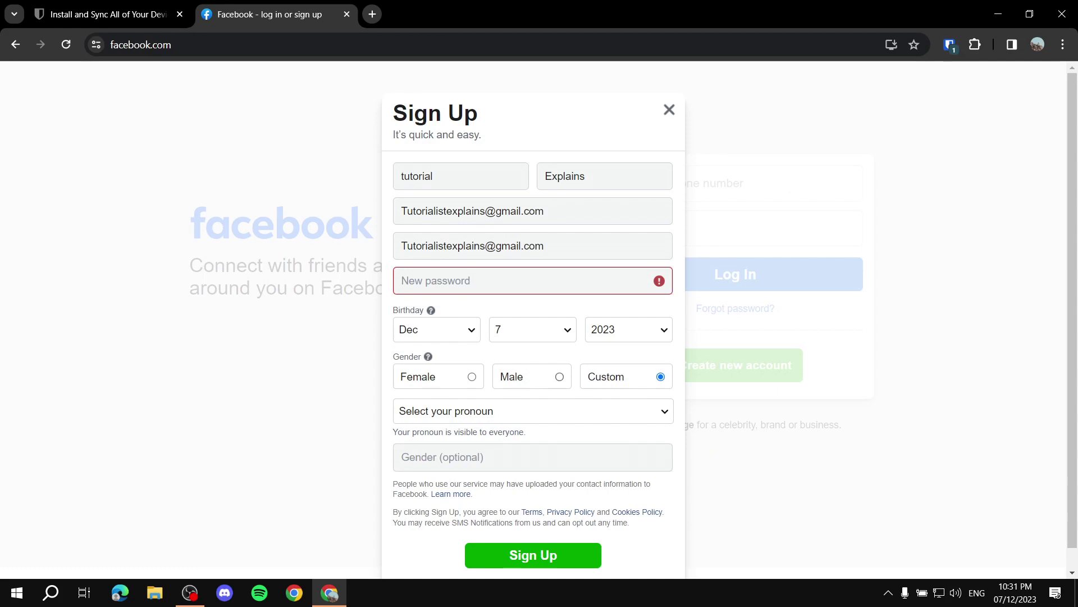
left_click(559, 377)
left_click(629, 369)
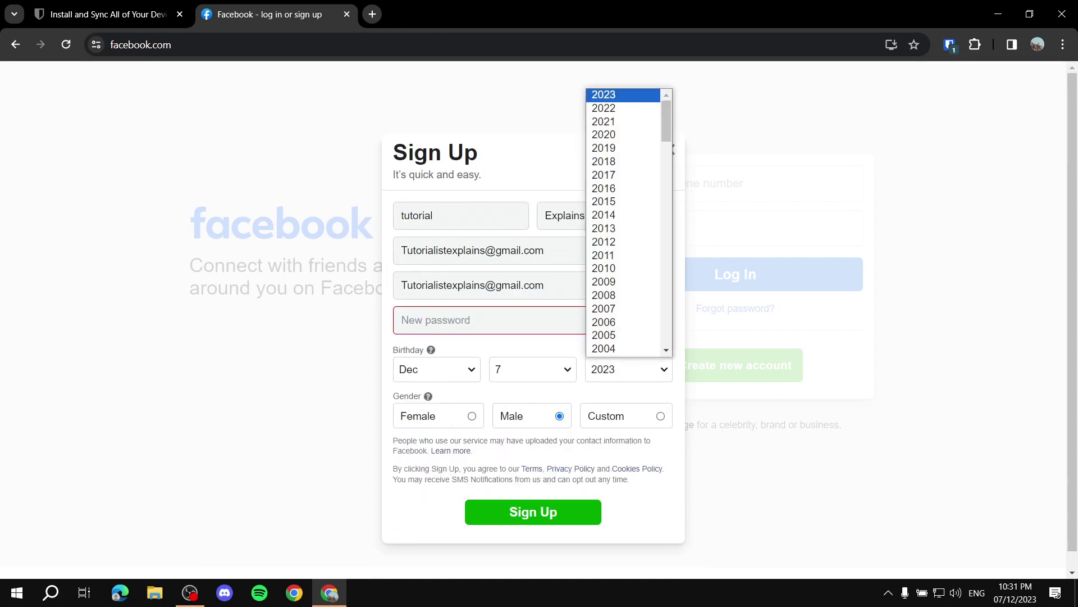
scroll(624, 264, "down", 12)
left_click(603, 314)
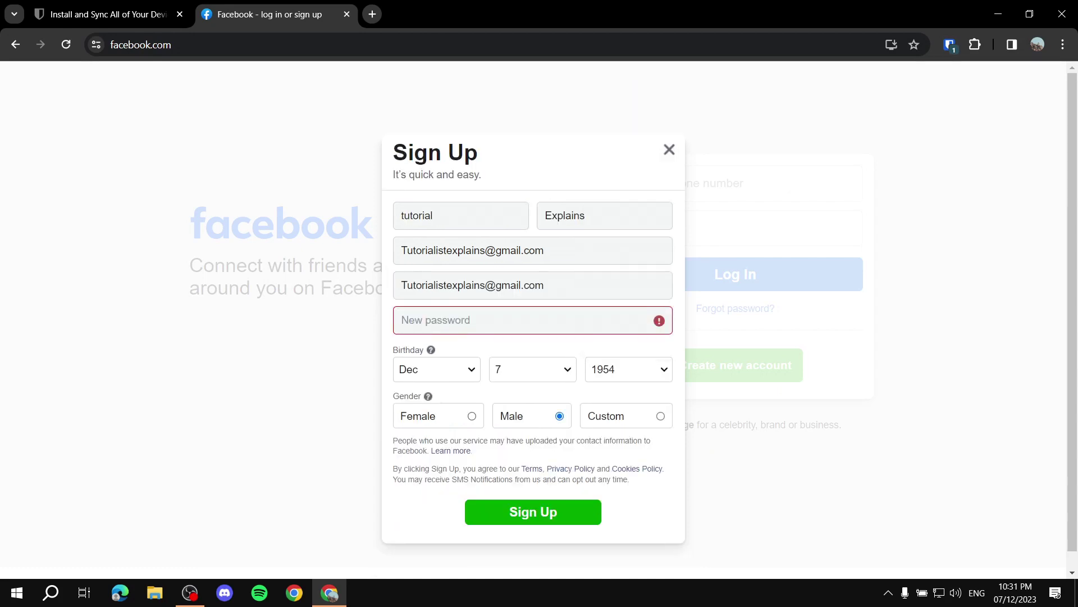
left_click(533, 369)
left_click(533, 267)
left_click(436, 369)
left_click(416, 448)
left_click(629, 369)
scroll(623, 225, "up", 8)
left_click(623, 209)
Step: Fill the new password field from the saved facebook.com login in Bitwarden
left_click(533, 512)
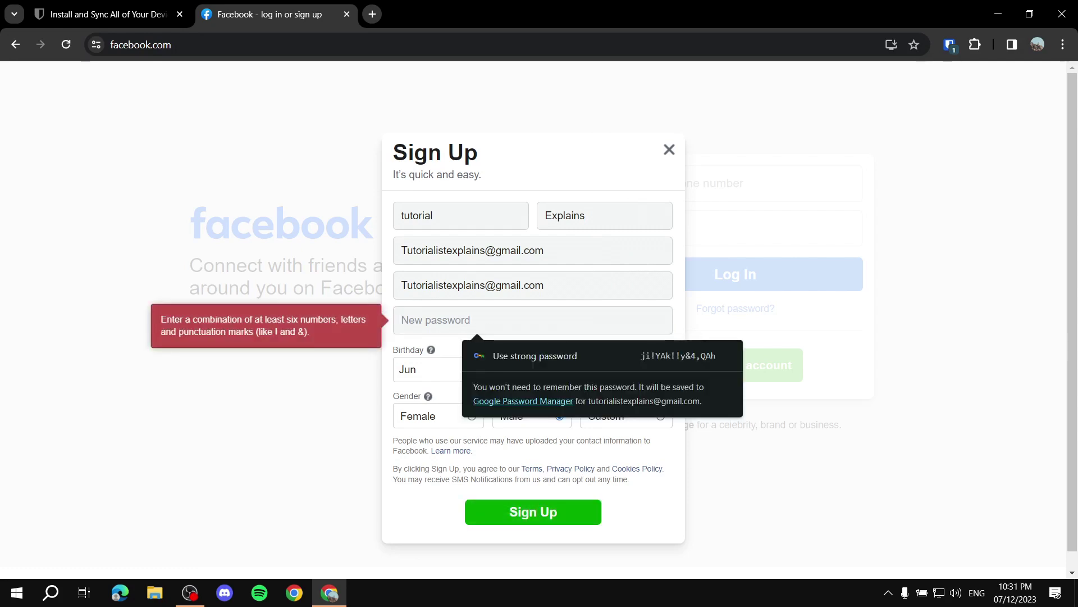
left_click(949, 44)
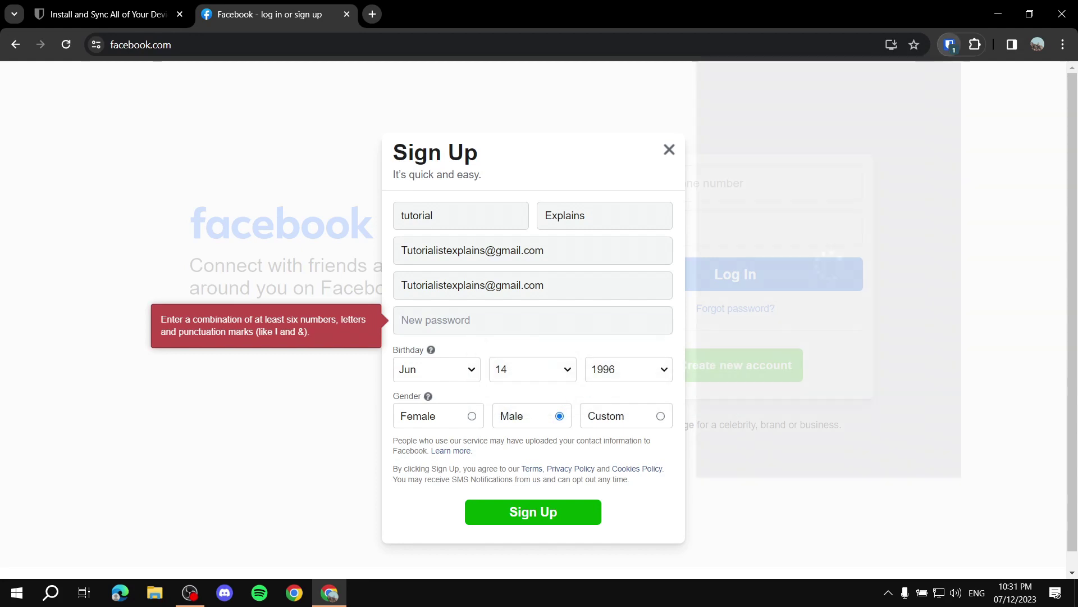
left_click(752, 132)
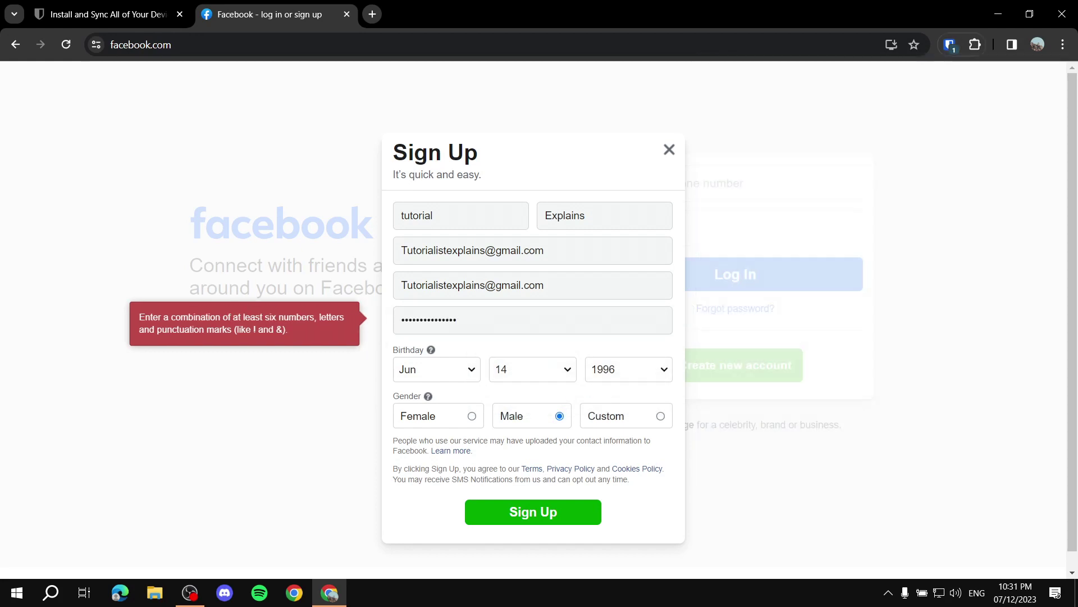
Step: Reveal and copy the saved Facebook password from the Bitwarden login details
left_click(949, 44)
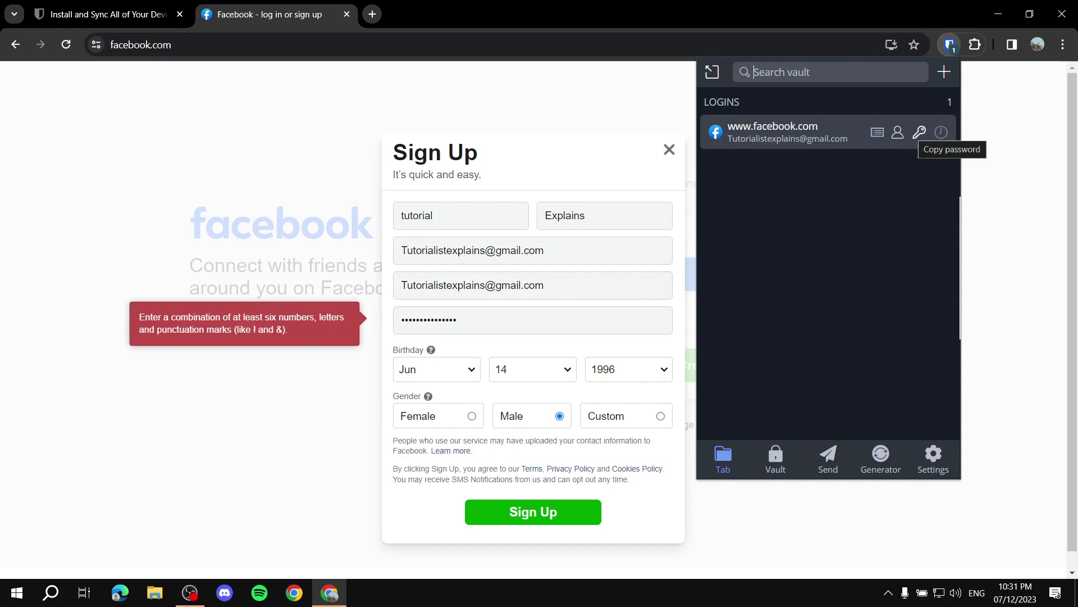
left_click(877, 132)
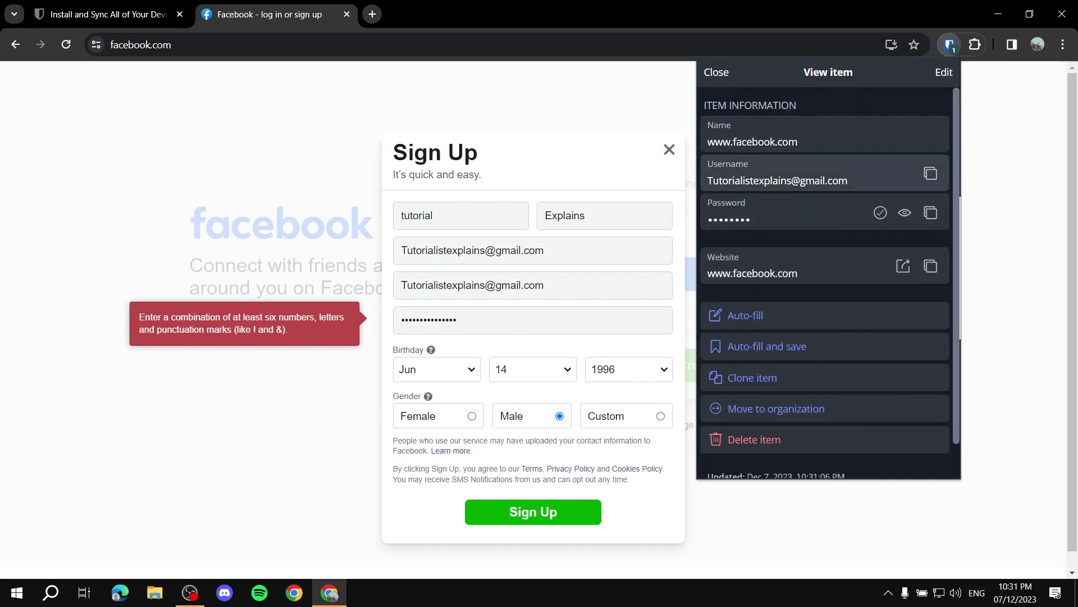
left_click(905, 213)
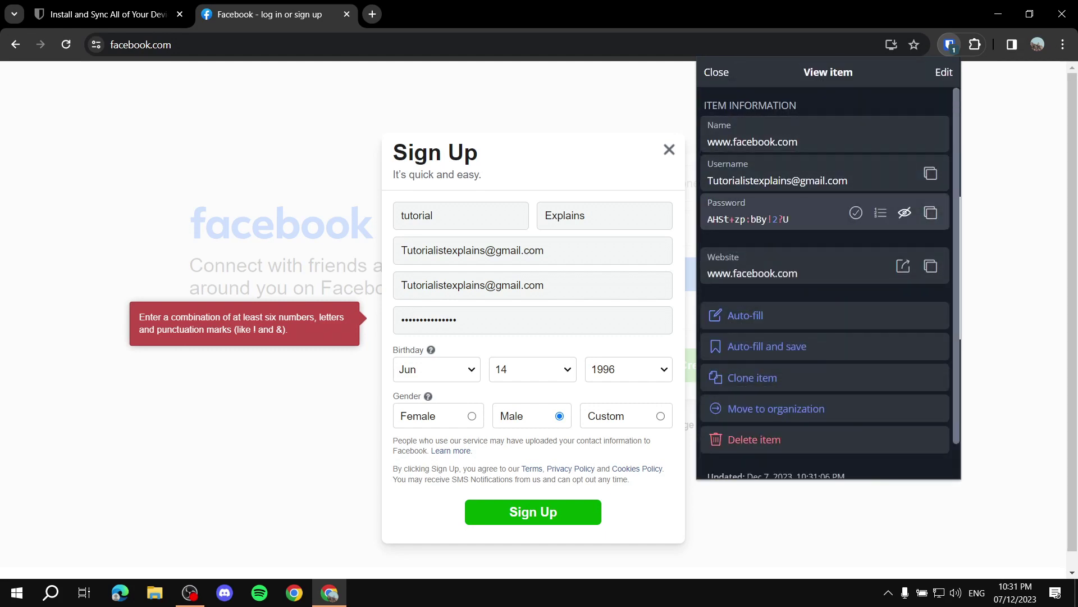
double_click(770, 219)
key("ctrl+a")
left_click_drag(789, 219, 707, 141)
left_click_drag(788, 219, 707, 219)
left_click(707, 219)
Step: Replace the sign-up password with the copied one, submit, and close the dialog
key("Escape")
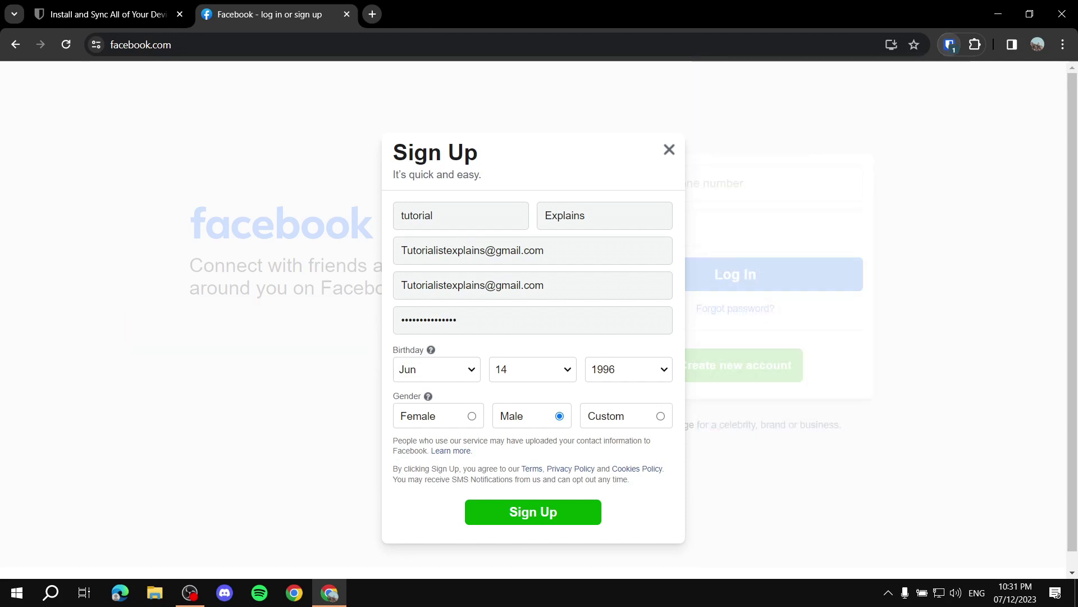
key("ctrl+a")
key("ctrl+v")
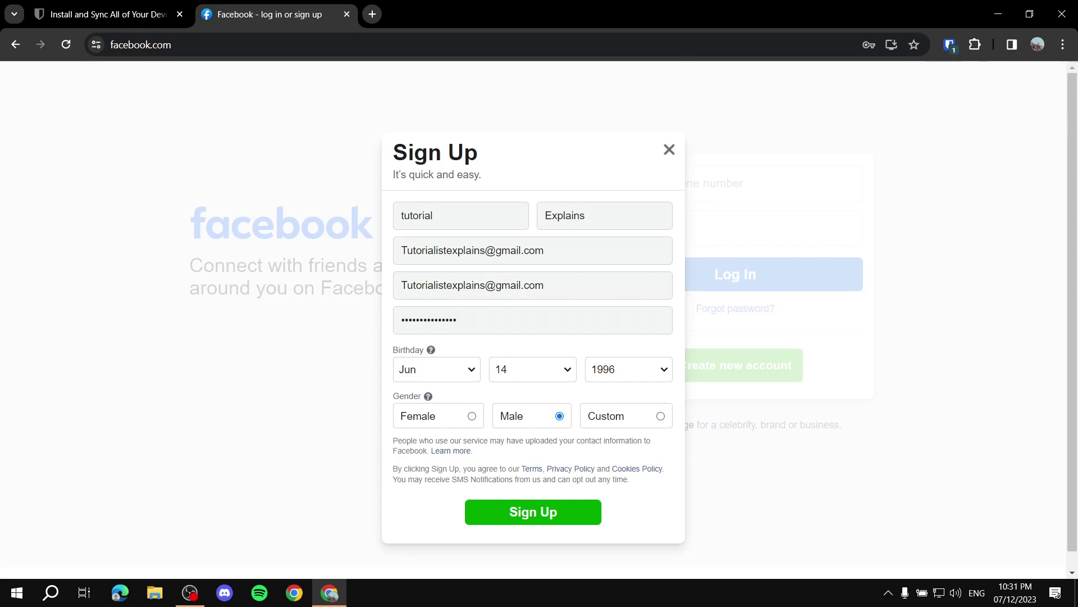
key("Return")
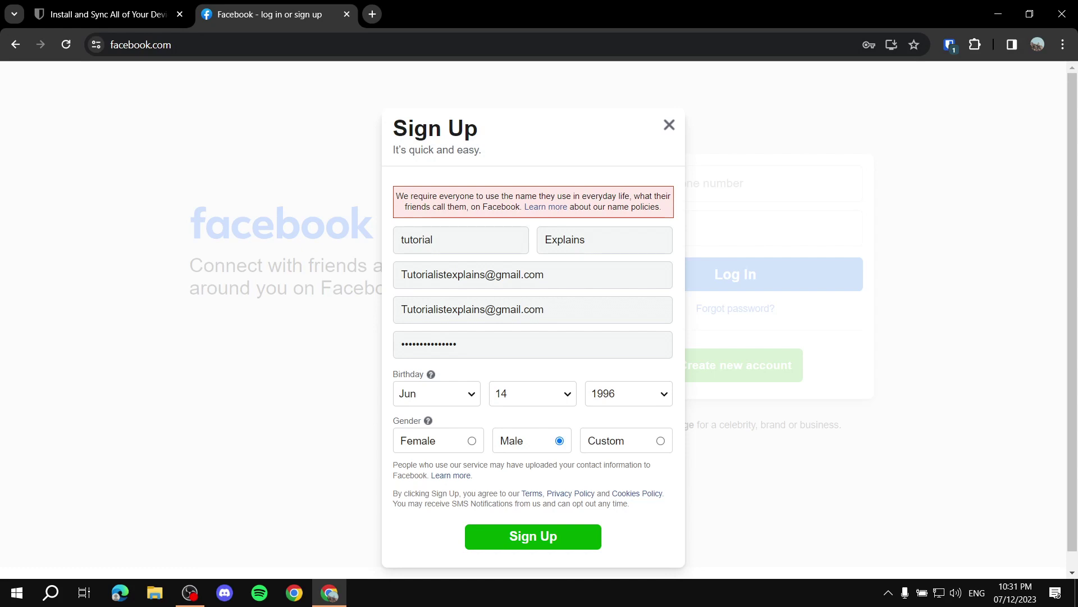
key("Escape")
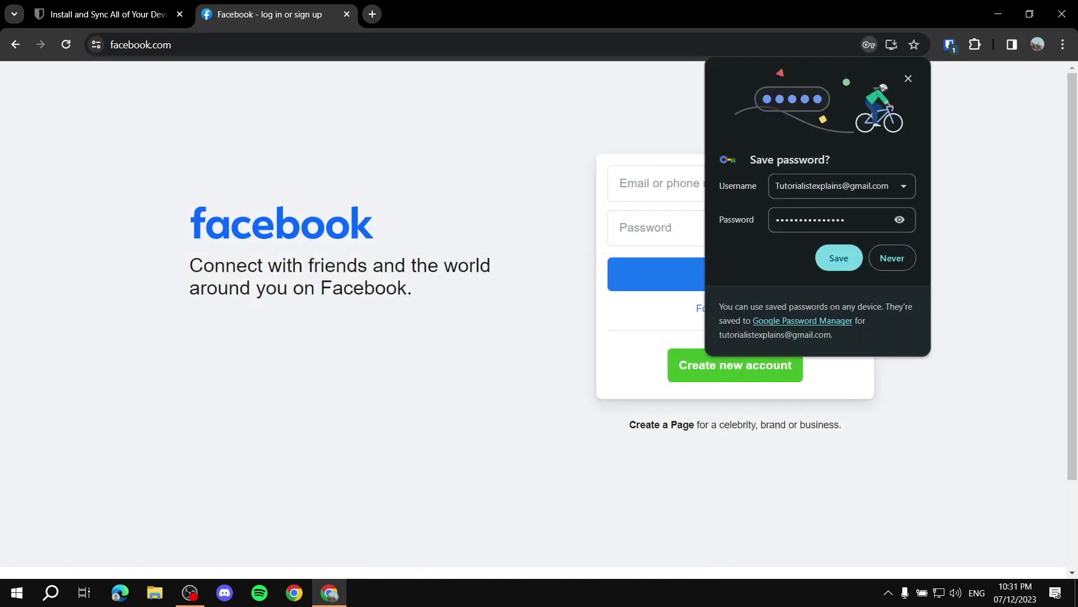
Step: Dismiss the save-password prompt, auto-fill the login with Ctrl+Shift+L, then clear both fields
key("Escape")
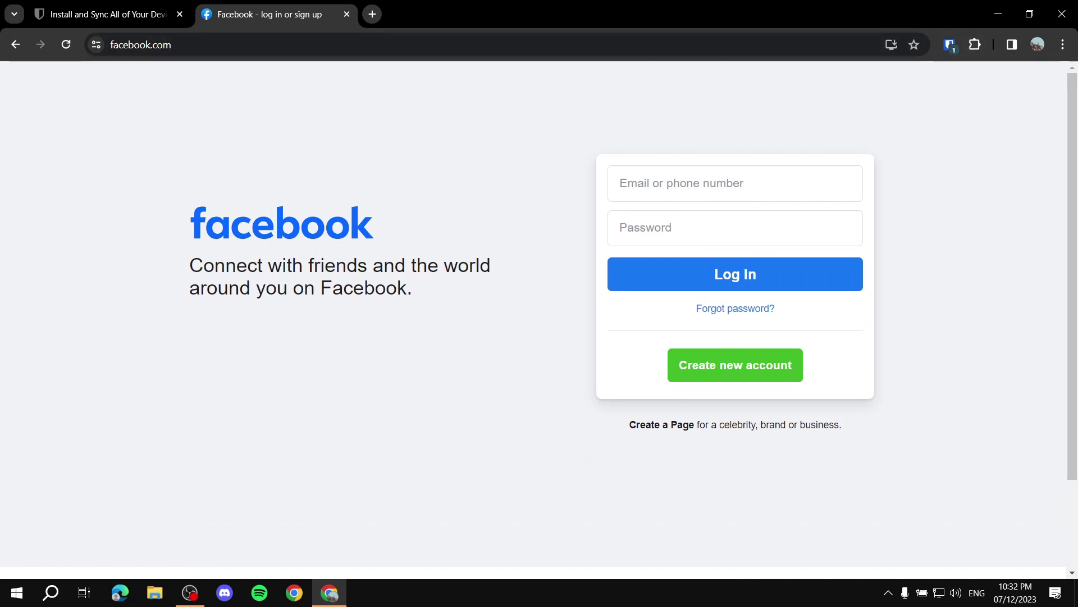
left_click(950, 44)
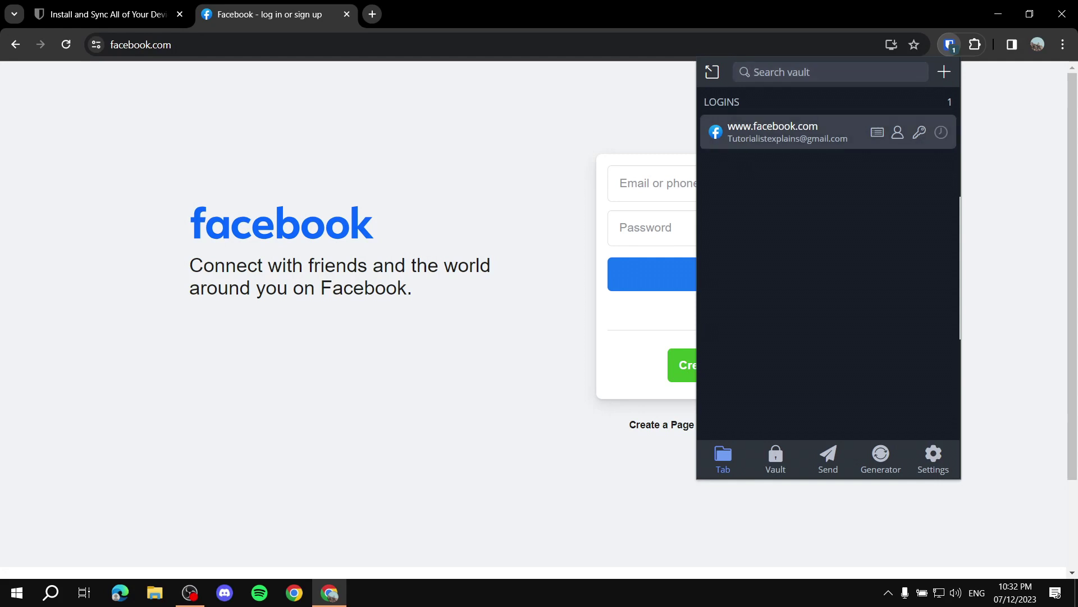
key("ctrl+shift+l")
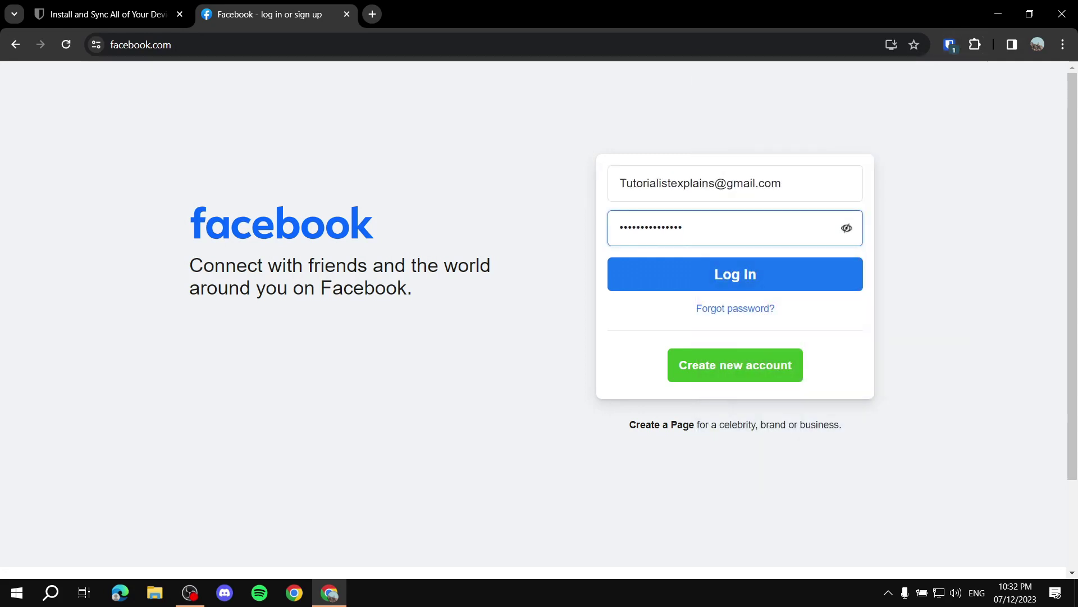
key("ctrl+a")
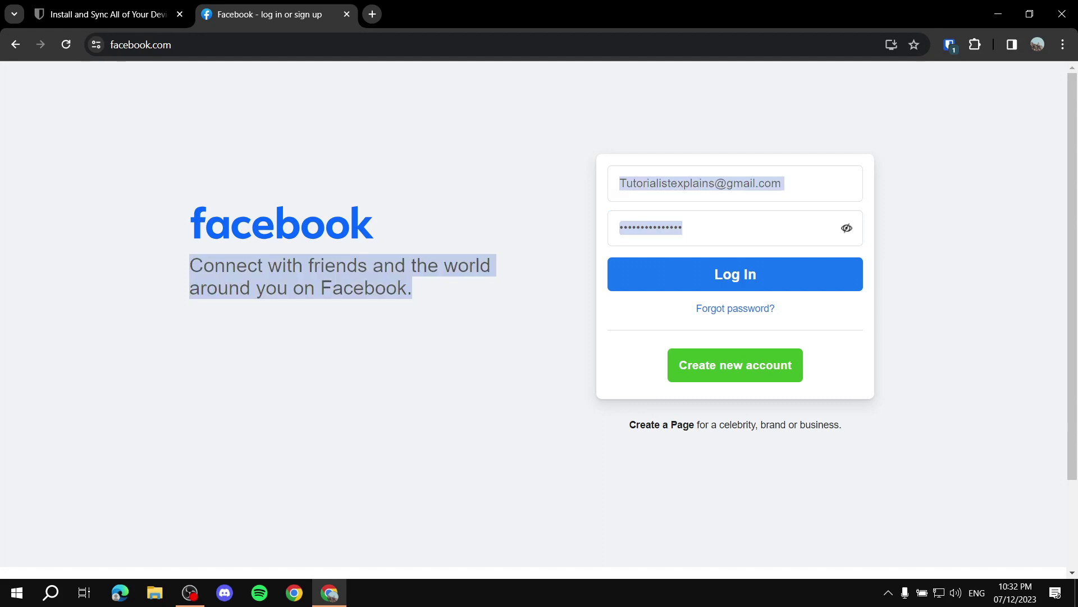
key("Tab")
key("BackSpace")
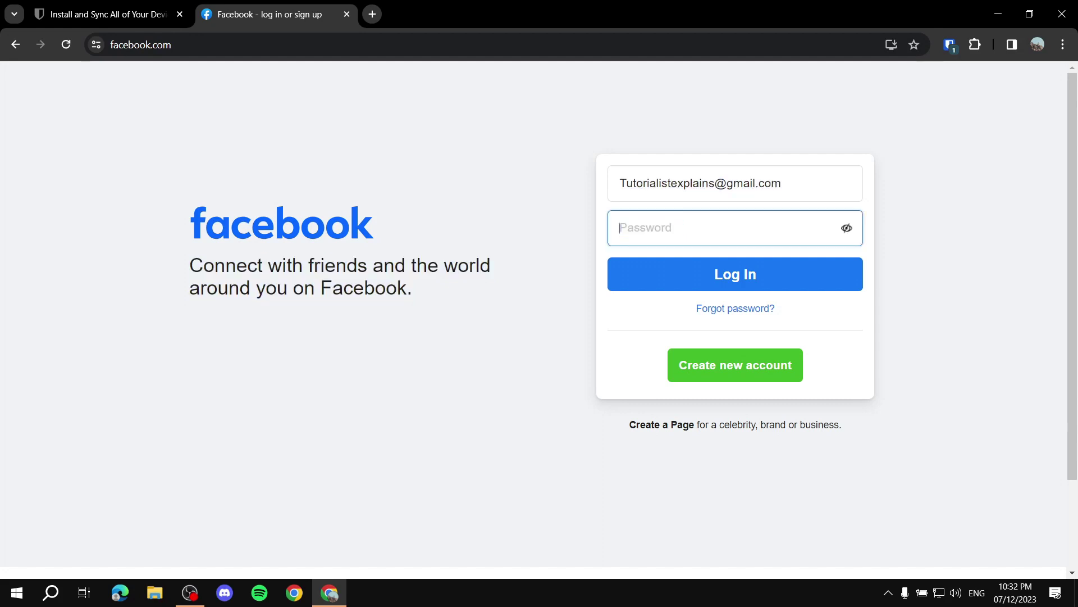
key("shift+Tab")
key("BackSpace")
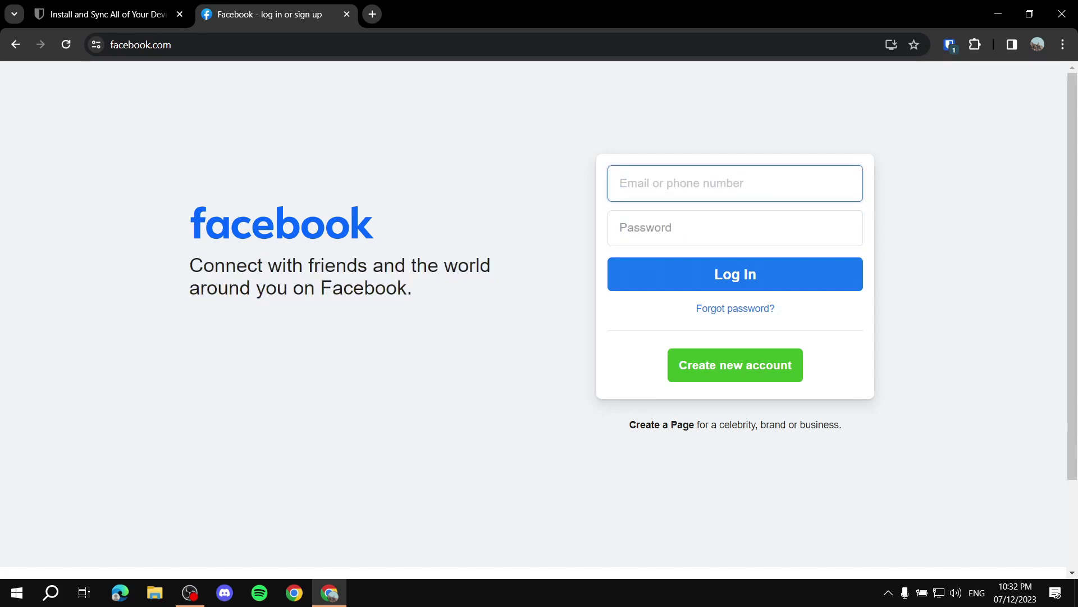
Step: Auto-fill and clear the login fields again, then show saved logins with Ctrl+Shift+Y
key("ctrl+shift+l")
key("ctrl+a")
key("BackSpace")
key("shift+Tab")
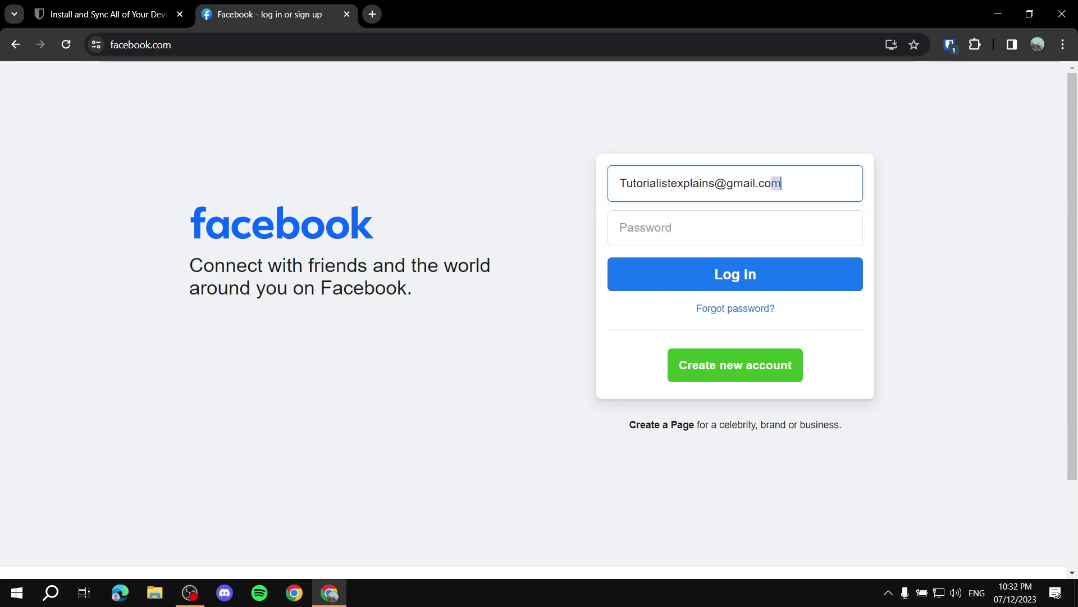
key("BackSpace")
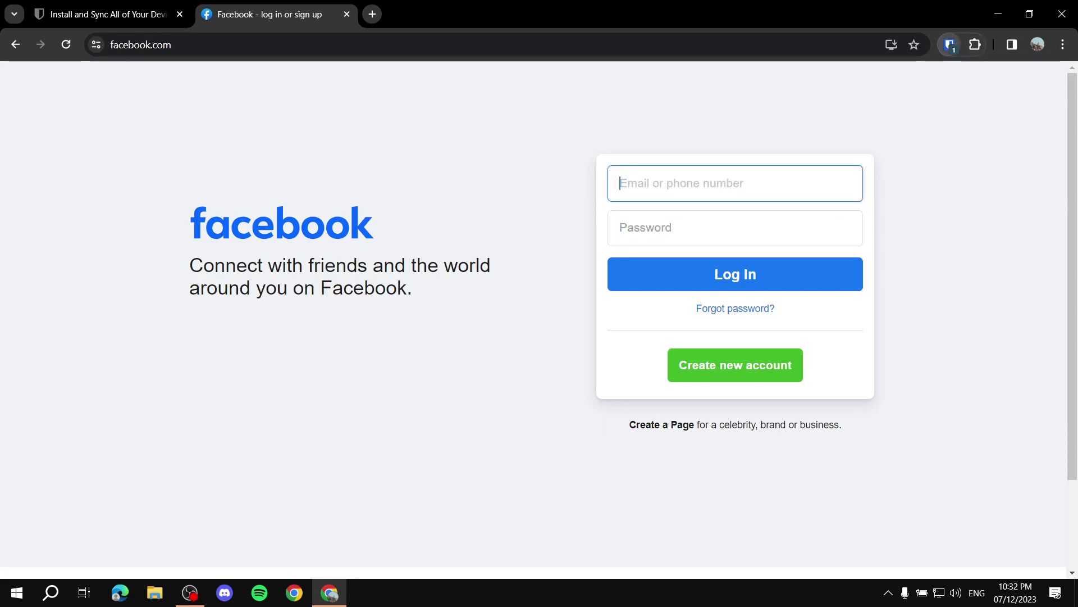
key("ctrl+shift+y")
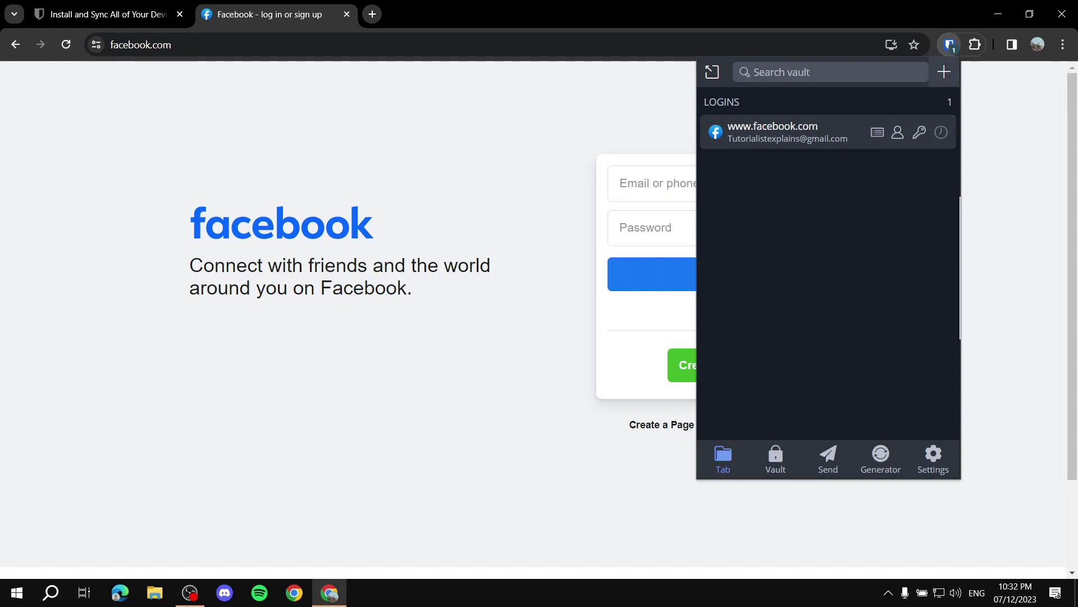
Step: Set Bitwarden's default autofill setting for login items to Auto-fill on page load
left_click(933, 458)
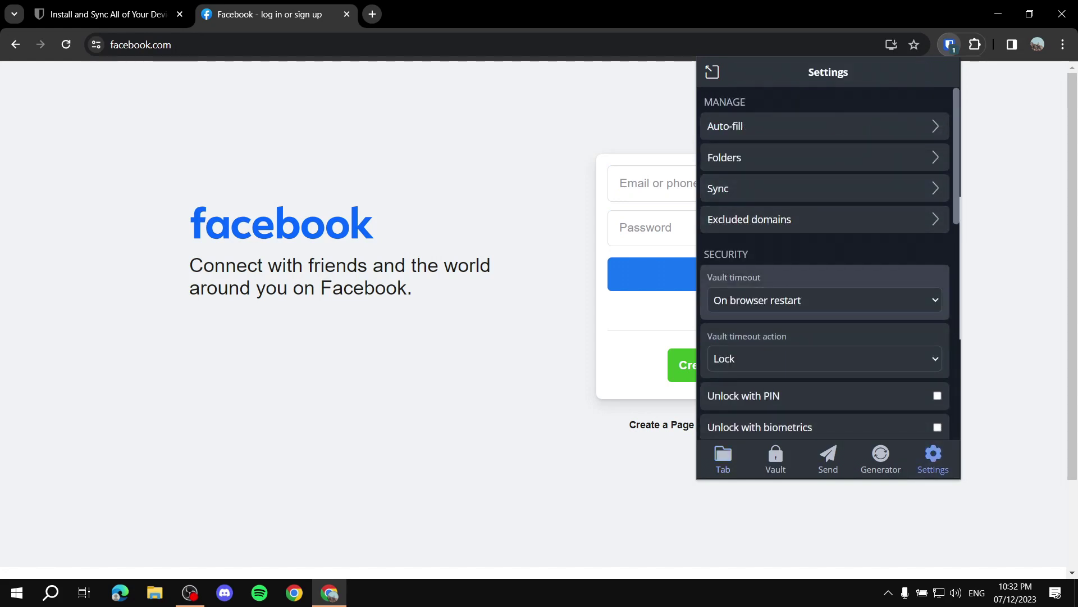
scroll(825, 292, "down", 2)
scroll(824, 292, "up", 2)
left_click(786, 126)
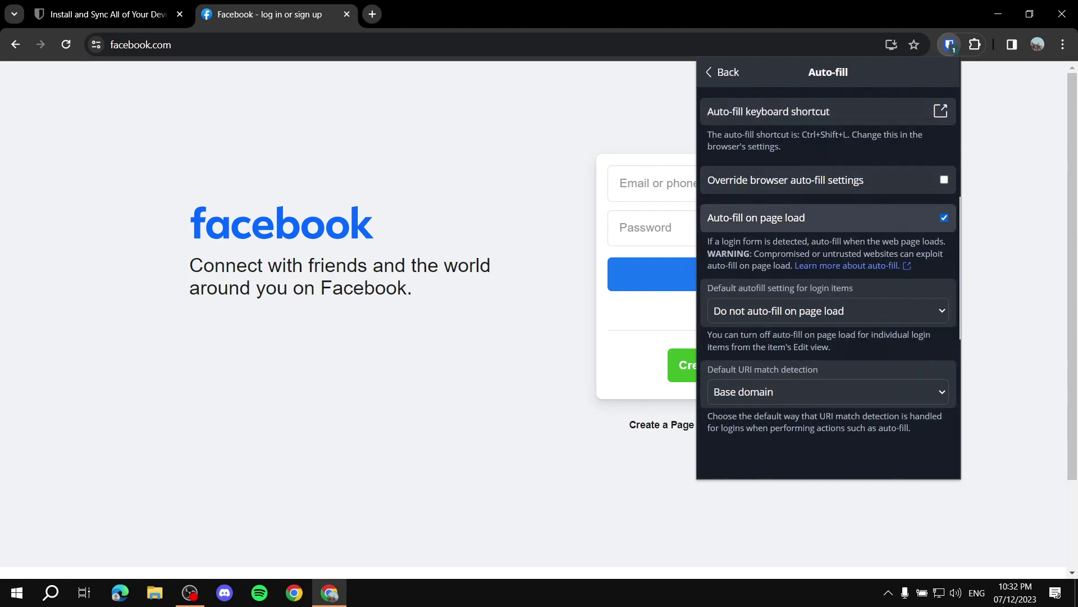
left_click(828, 310)
key("Up")
key("Return")
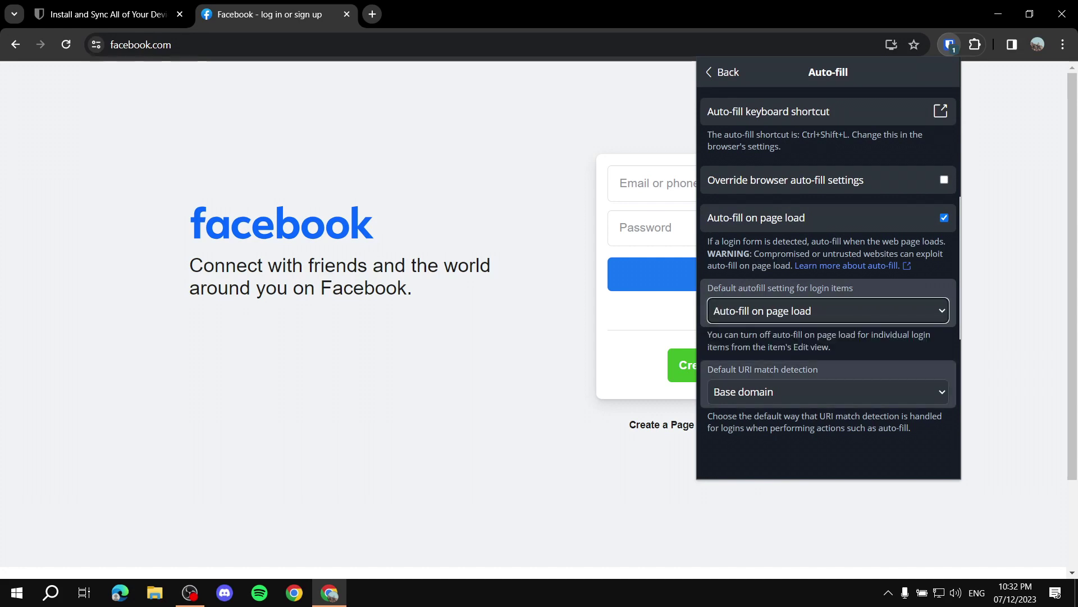
Step: Reload Facebook to test auto-fill on load, then go to the Bitwarden download tab
key("Escape")
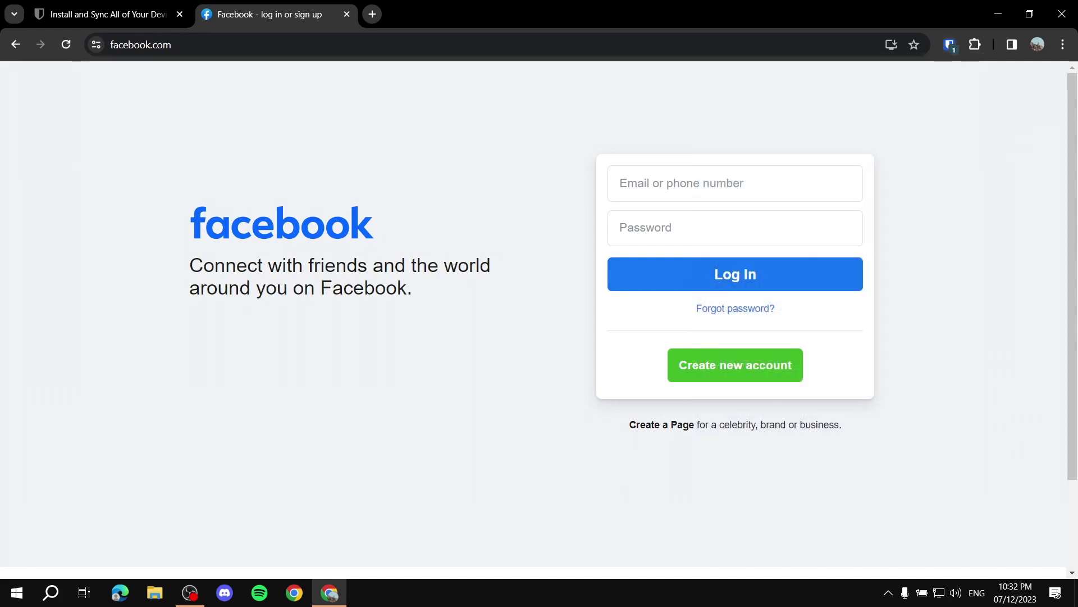
key("F5")
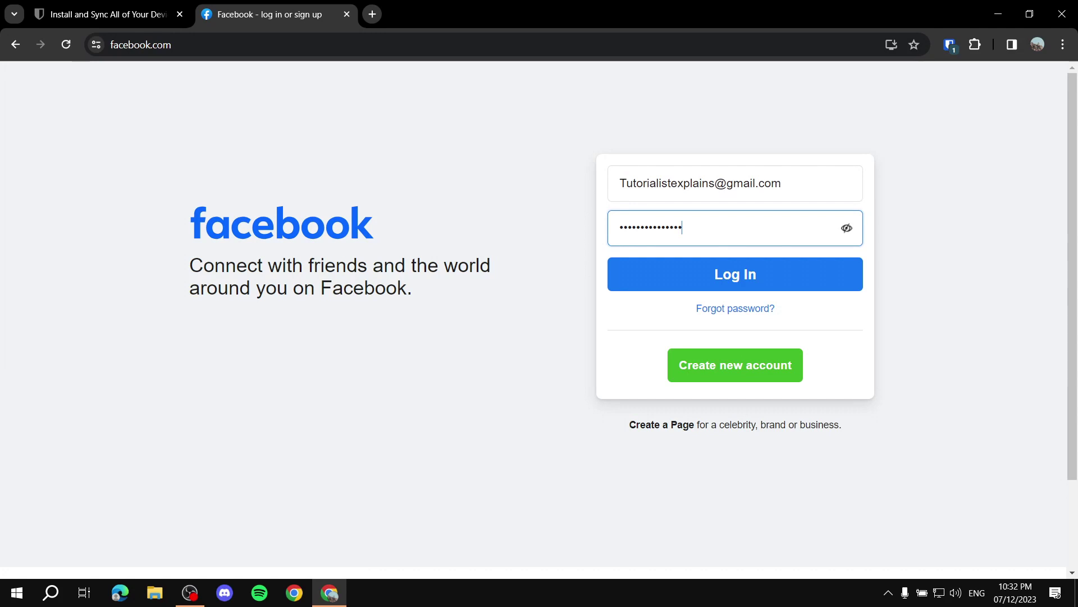
key("ctrl+Tab")
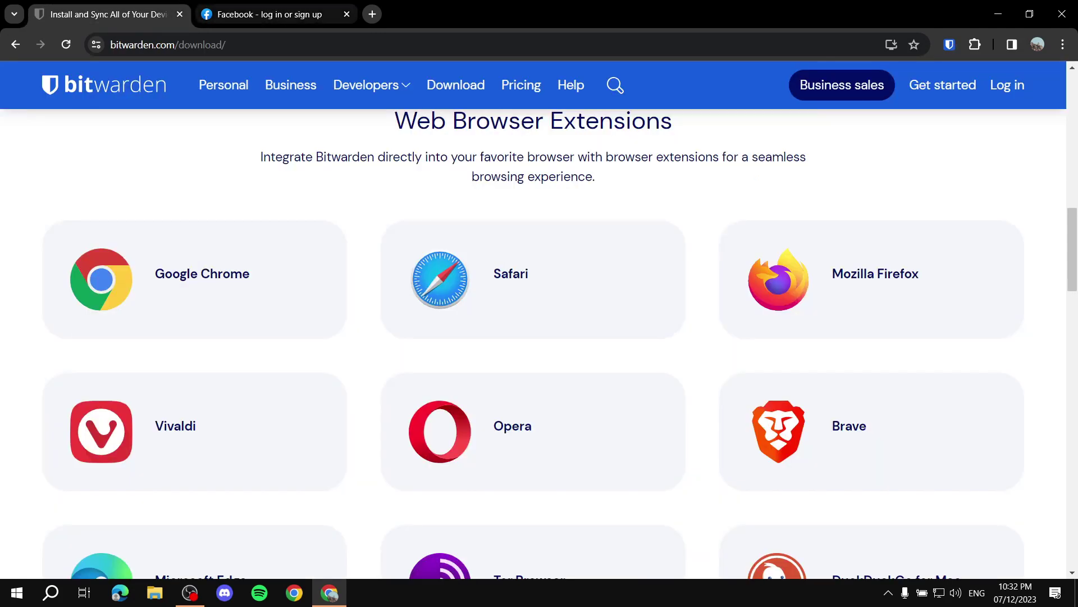
Step: Switch between the Facebook and download tabs, then scroll the download page to Desktop Applications
key("ctrl+Tab")
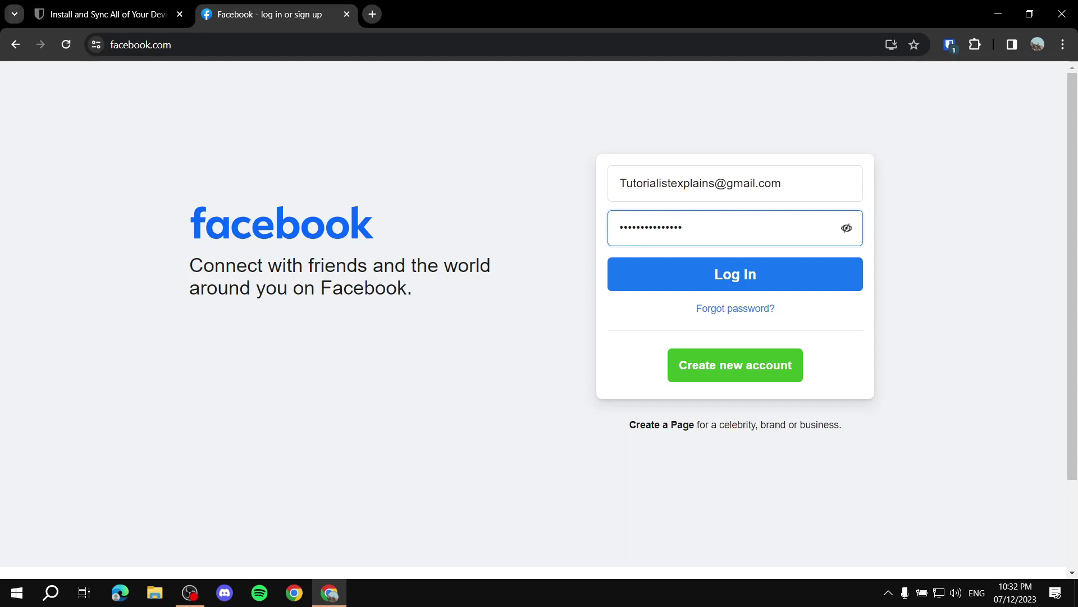
key("ctrl+shift+Tab")
scroll(871, 253, "down", 6)
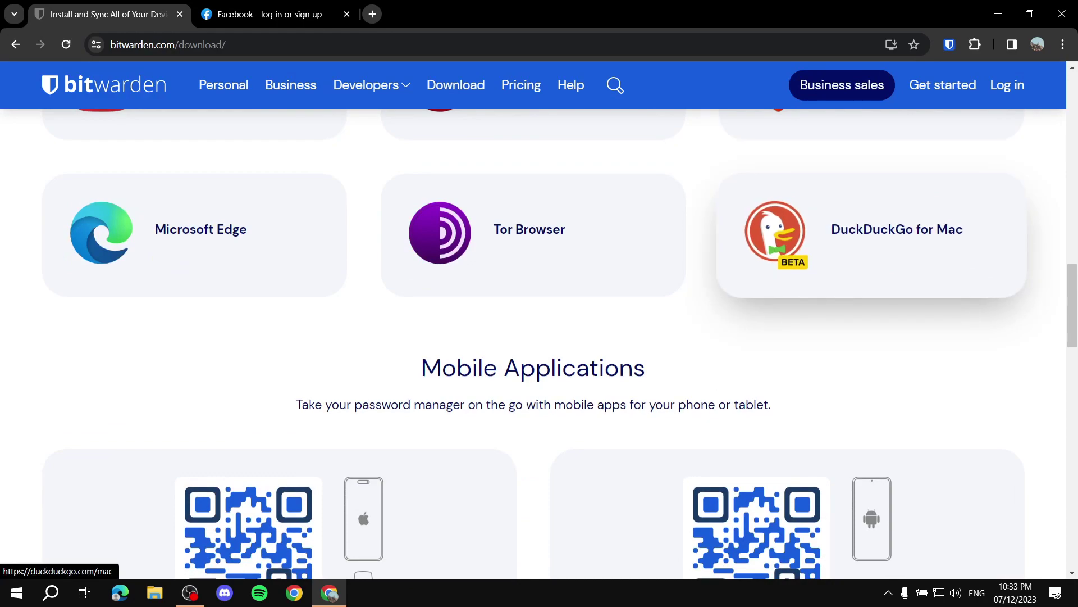
key("Home")
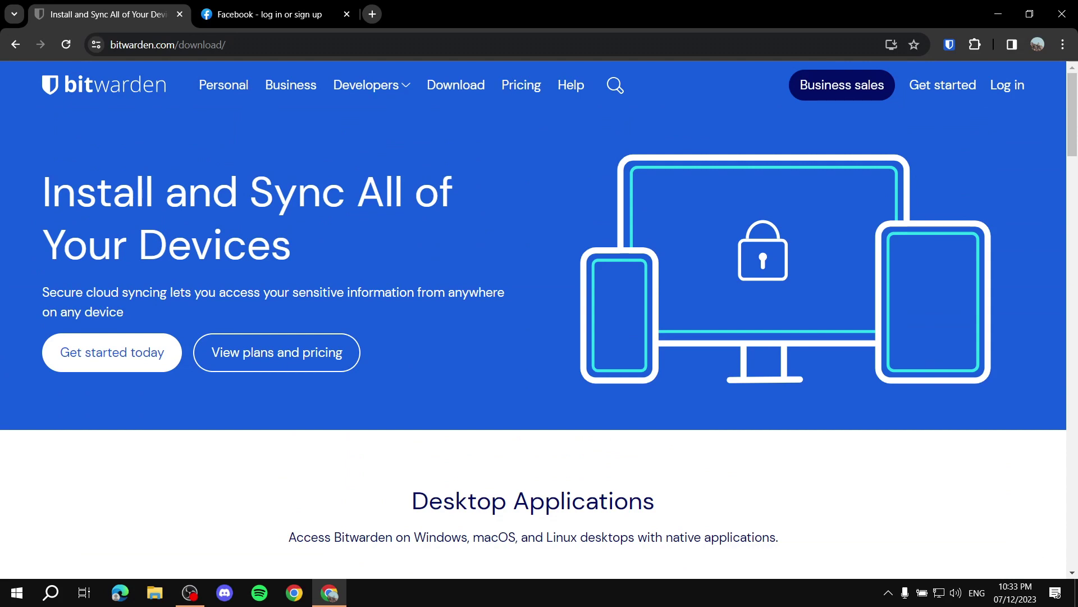
scroll(533, 315, "down", 3)
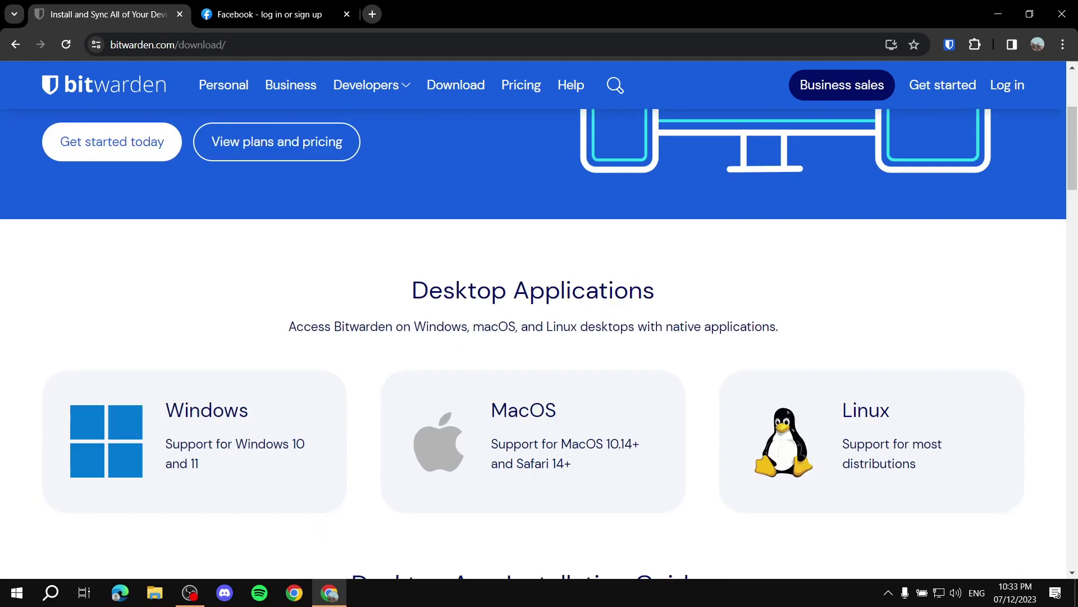